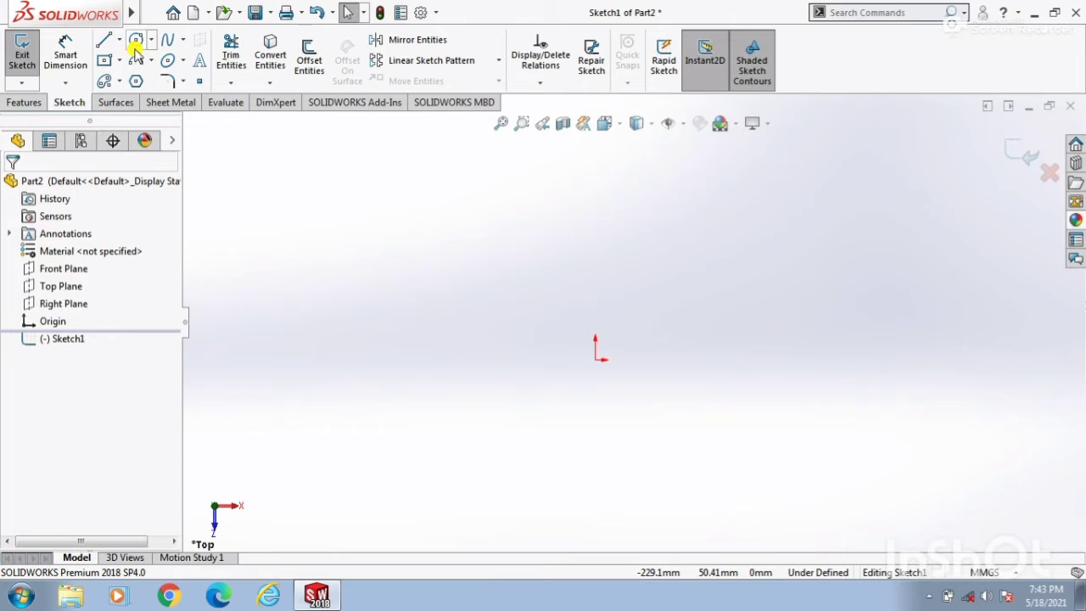
# Step: Sketch a circle about 114.5 mm in diameter at the origin and a circle about 45 mm in diameter on each side, horizontally aligned
pyautogui.click(135, 40)
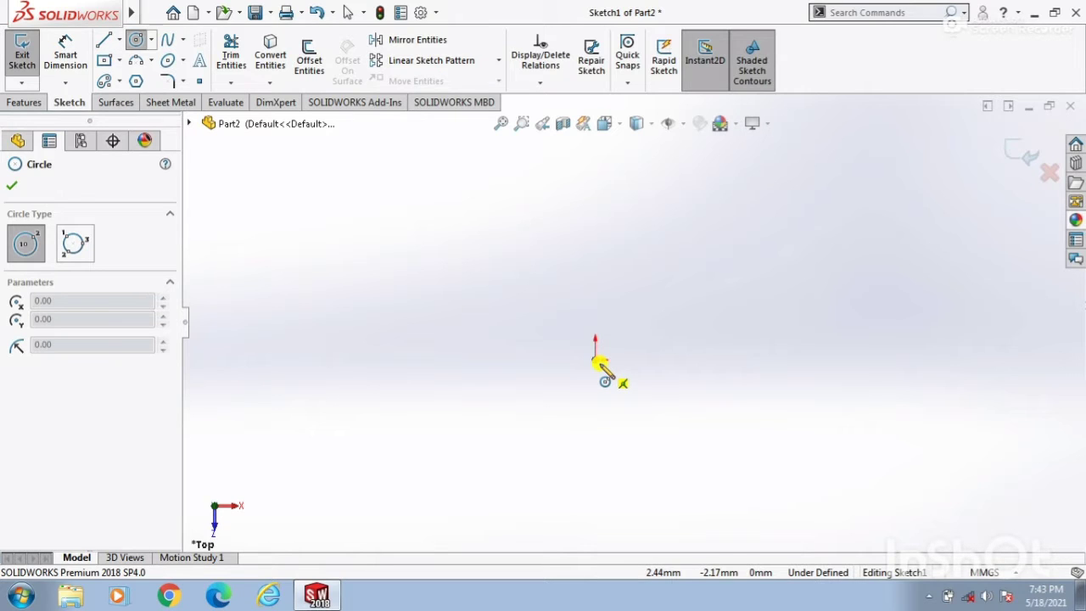
pyautogui.moveTo(595, 359)
pyautogui.mouseDown()
pyautogui.moveTo(703, 399)
pyautogui.moveTo(698, 375)
pyautogui.moveTo(683, 382)
pyautogui.moveTo(695, 386)
pyautogui.mouseUp()
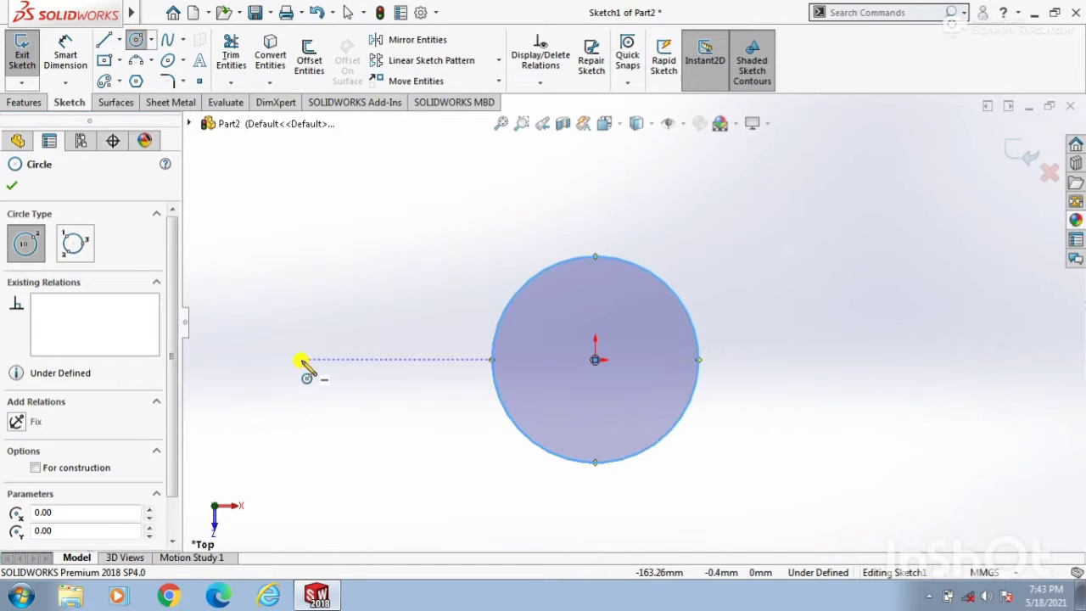
pyautogui.moveTo(301, 361); pyautogui.dragTo(323, 391)
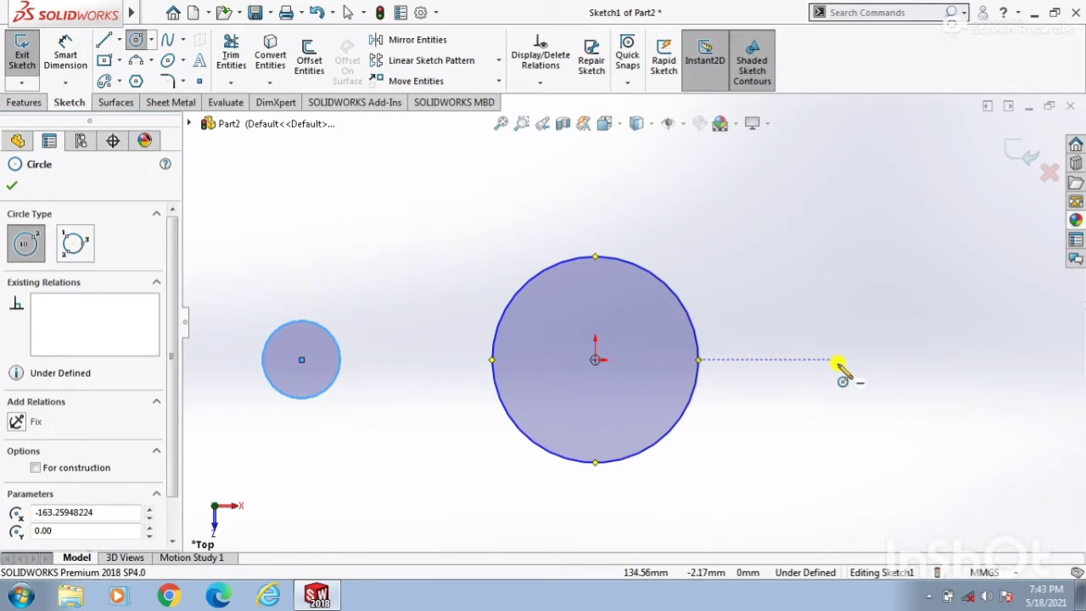
pyautogui.moveTo(838, 359)
pyautogui.mouseDown()
pyautogui.moveTo(848, 387)
pyautogui.moveTo(862, 390)
pyautogui.mouseUp()
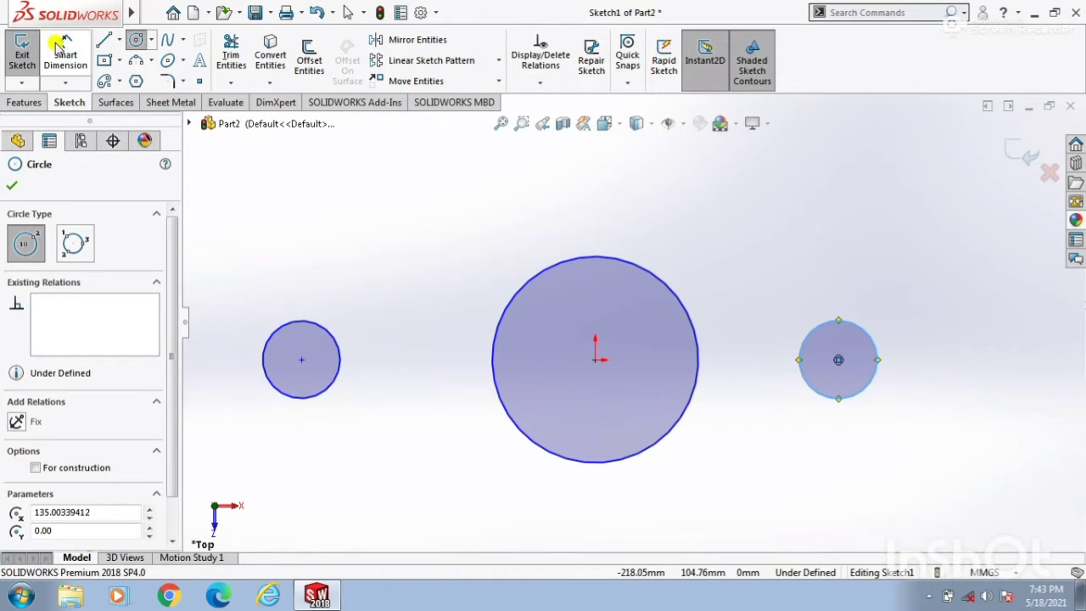
# Step: Dimension the central circle's diameter at 120 mm
pyautogui.click(59, 51)
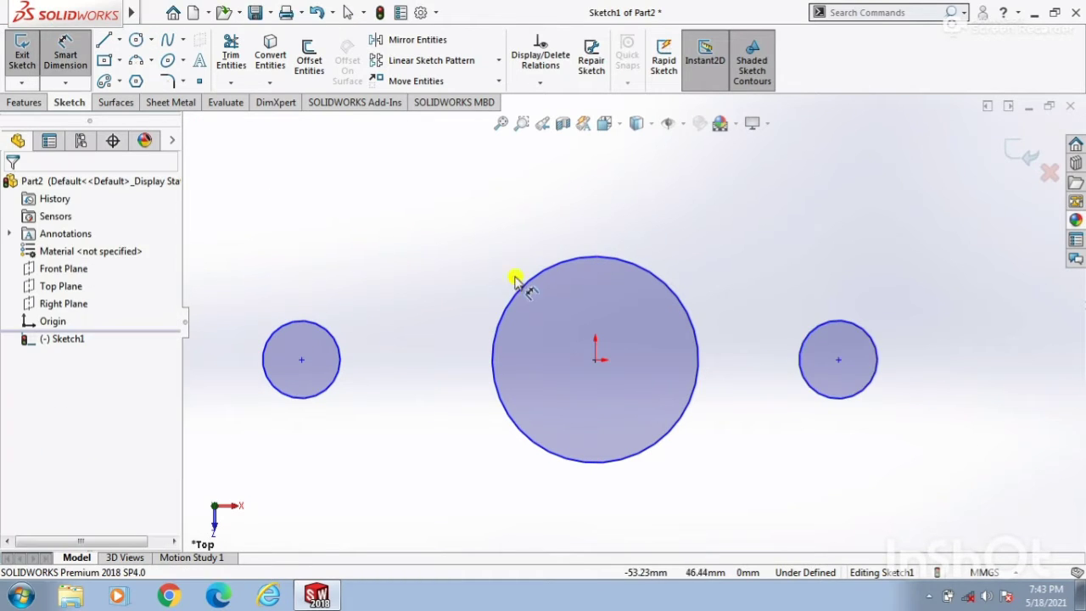
pyautogui.click(573, 258)
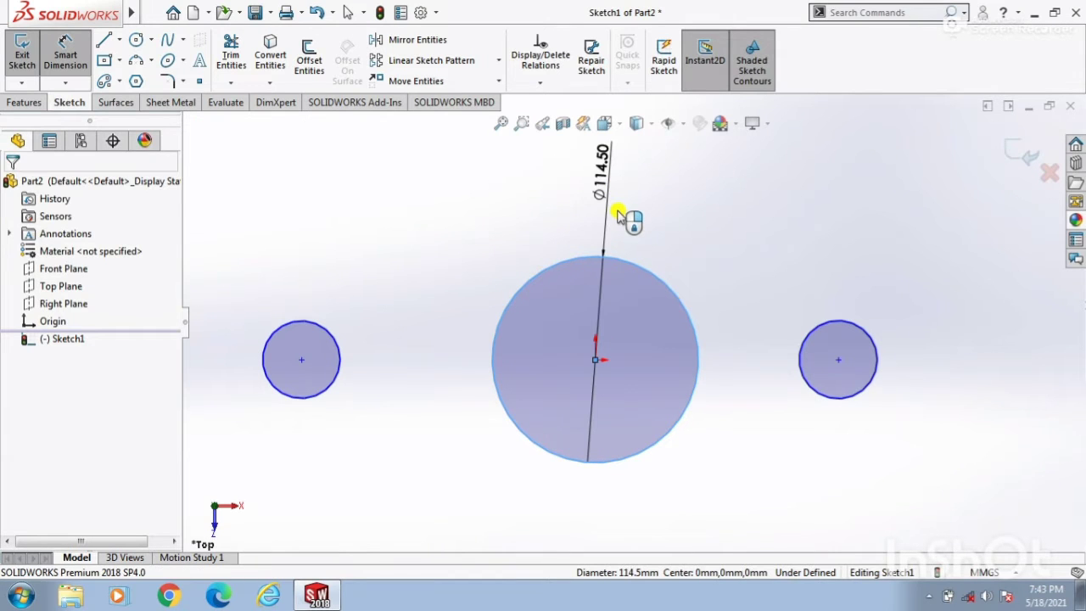
pyautogui.click(618, 214)
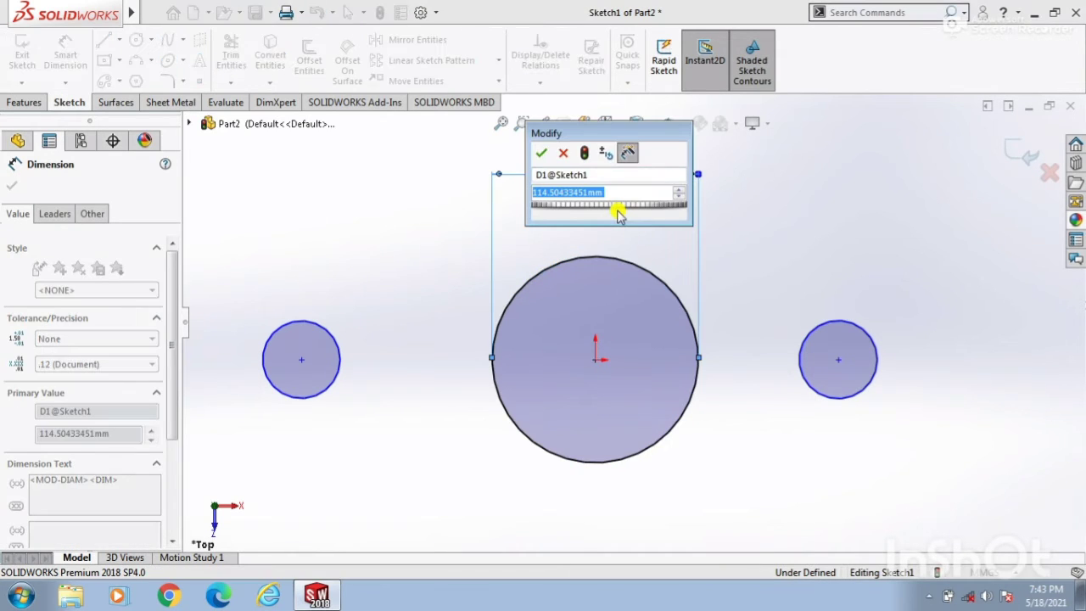
pyautogui.write('120')
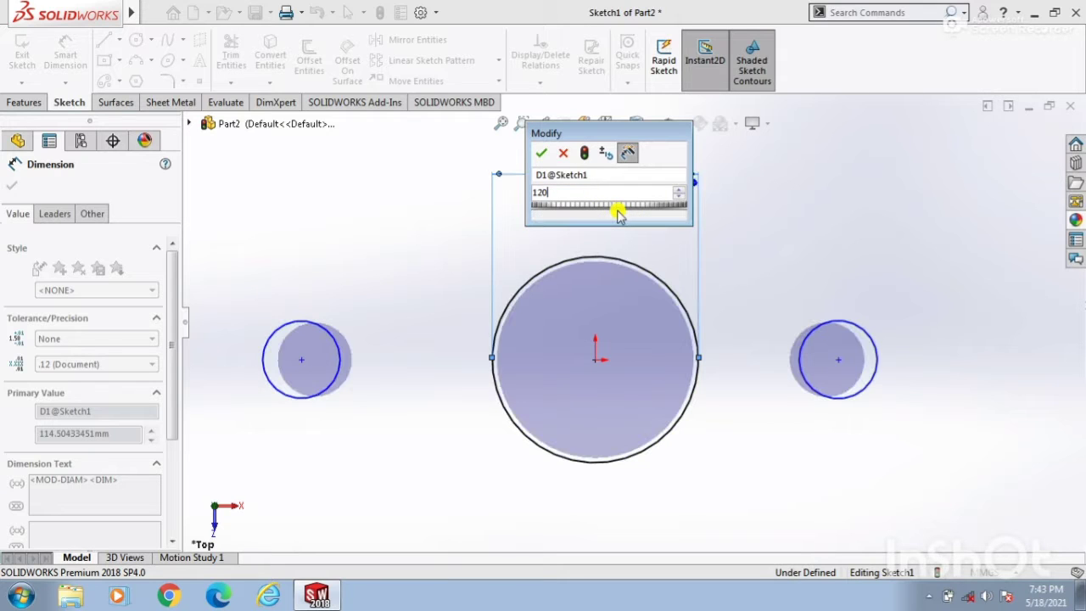
pyautogui.press('Return')
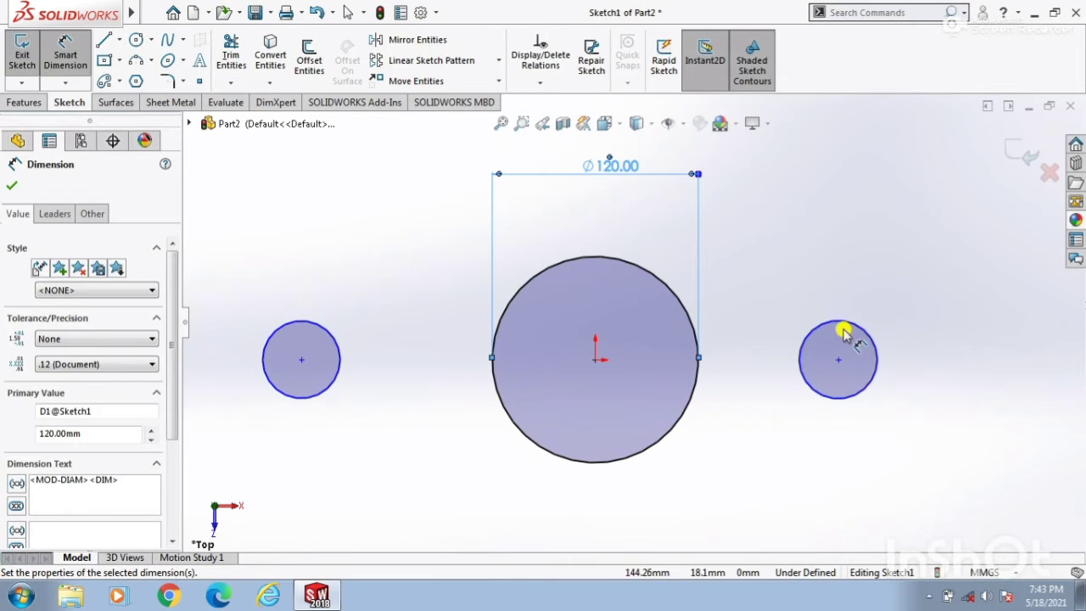
# Step: Dimension the diameter of the small circle to the right of the origin at 50 mm
pyautogui.click(846, 323)
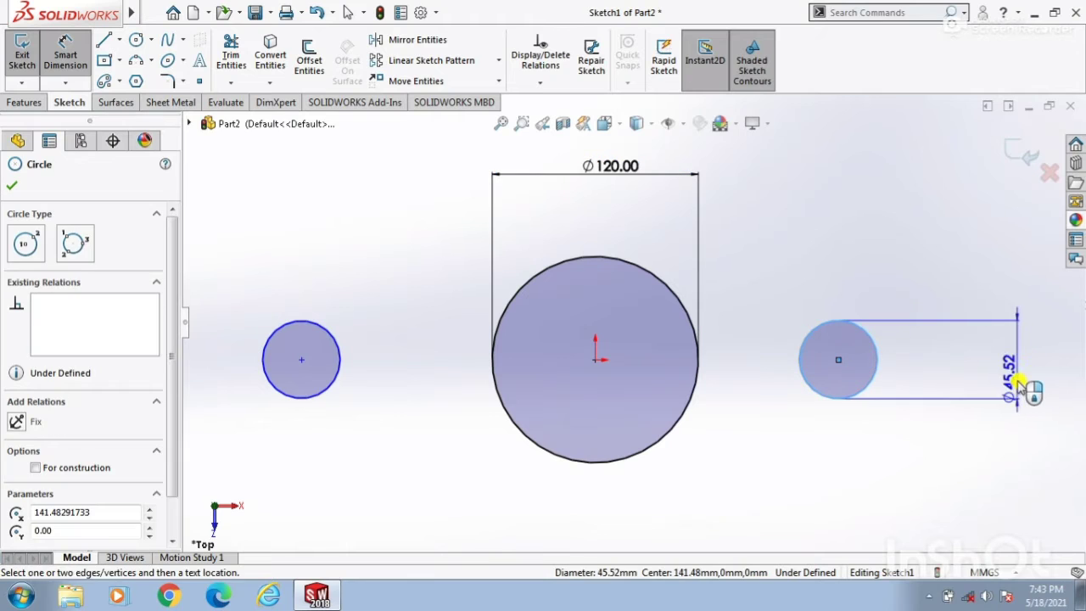
pyautogui.click(1018, 384)
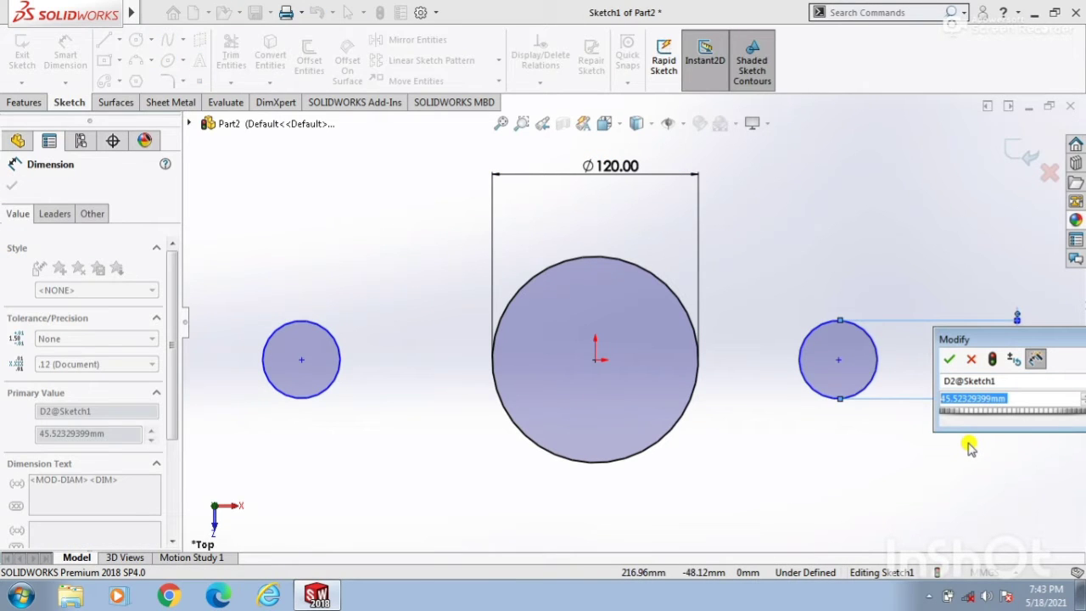
pyautogui.write('50')
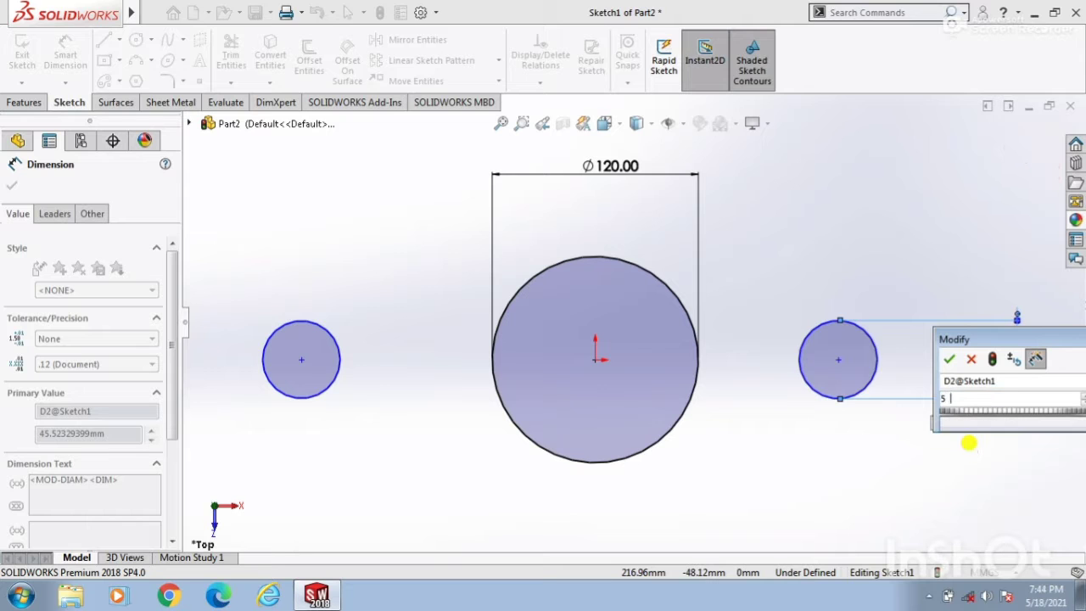
pyautogui.press('Return')
# Step: Dimension the diameter of the small circle to the left of the origin at 50 mm
pyautogui.click(288, 403)
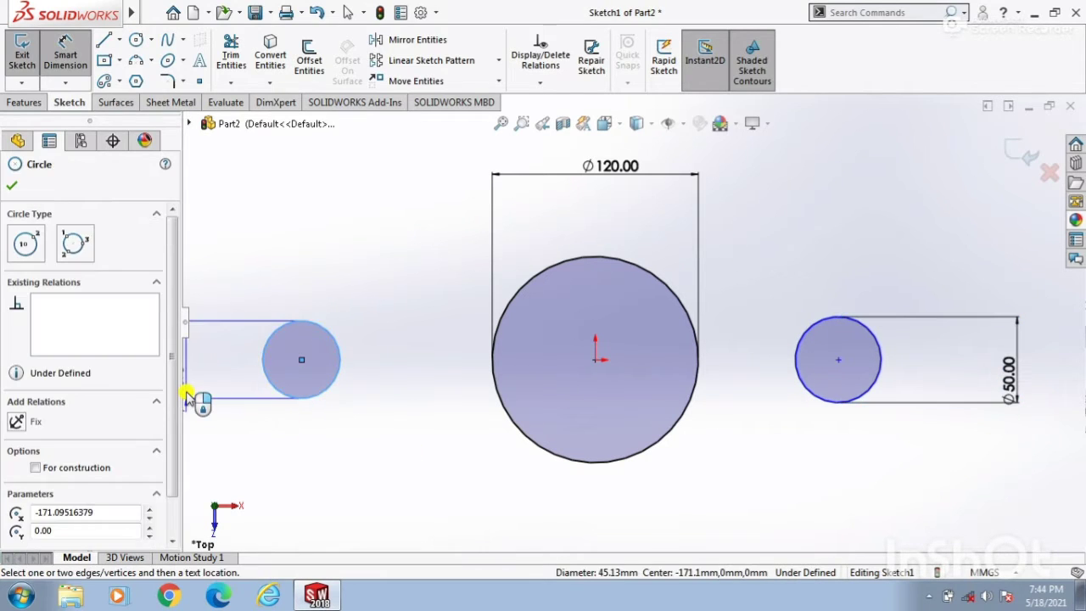
pyautogui.click(192, 399)
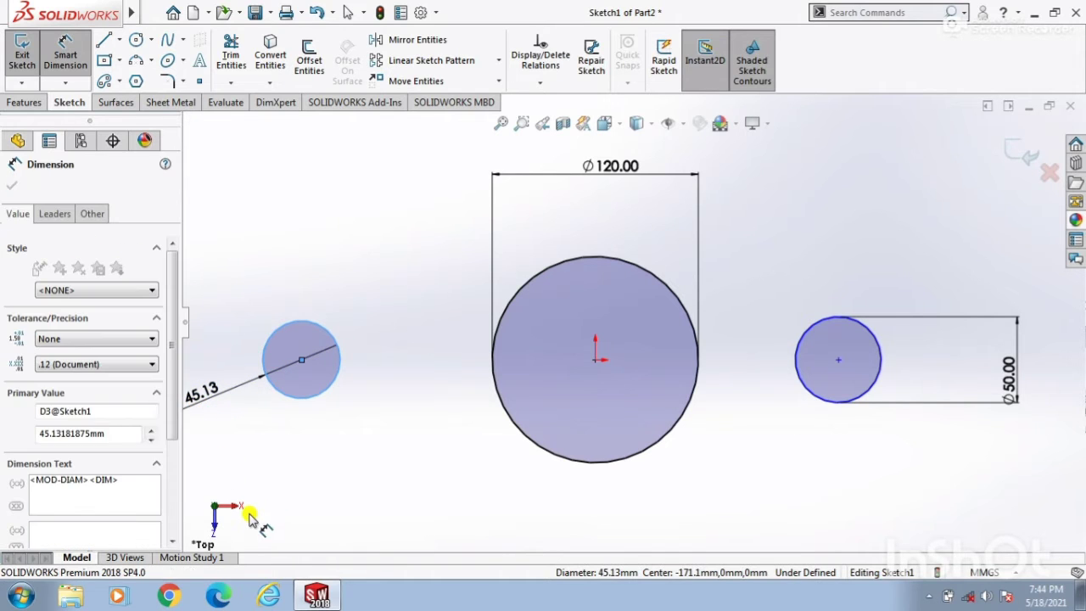
pyautogui.write('50')
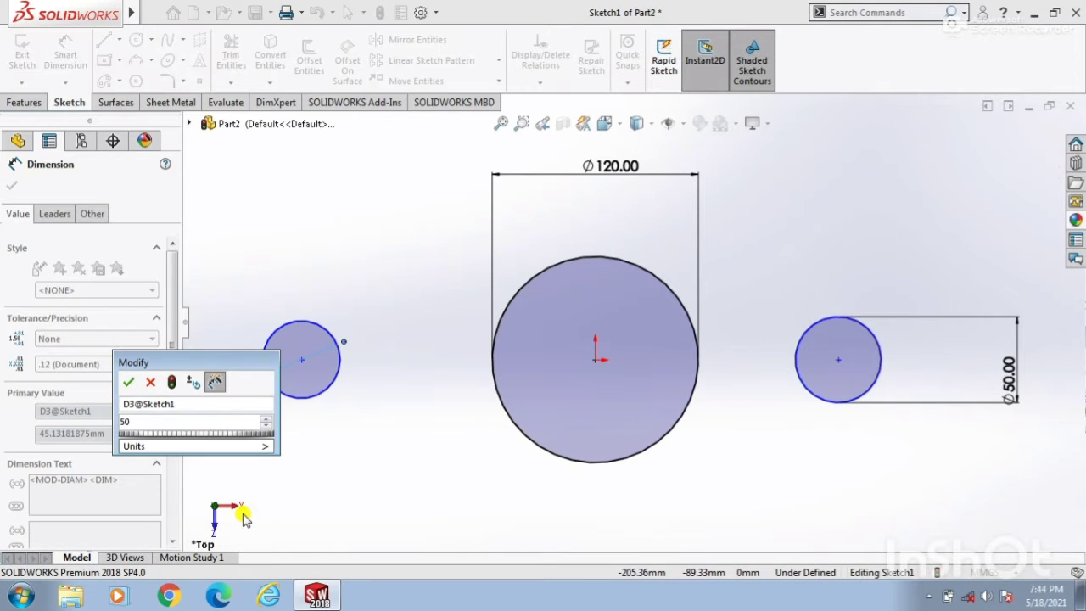
pyautogui.press('Return')
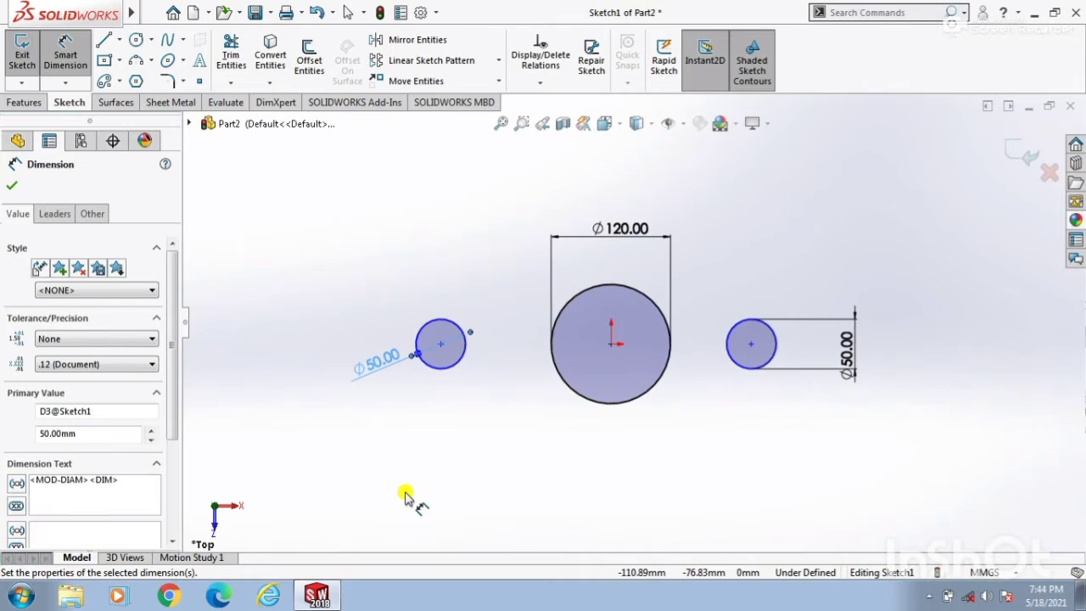
# Step: Dimension the horizontal distance between the origin and the left small circle's centre at 100 mm
pyautogui.press('f')
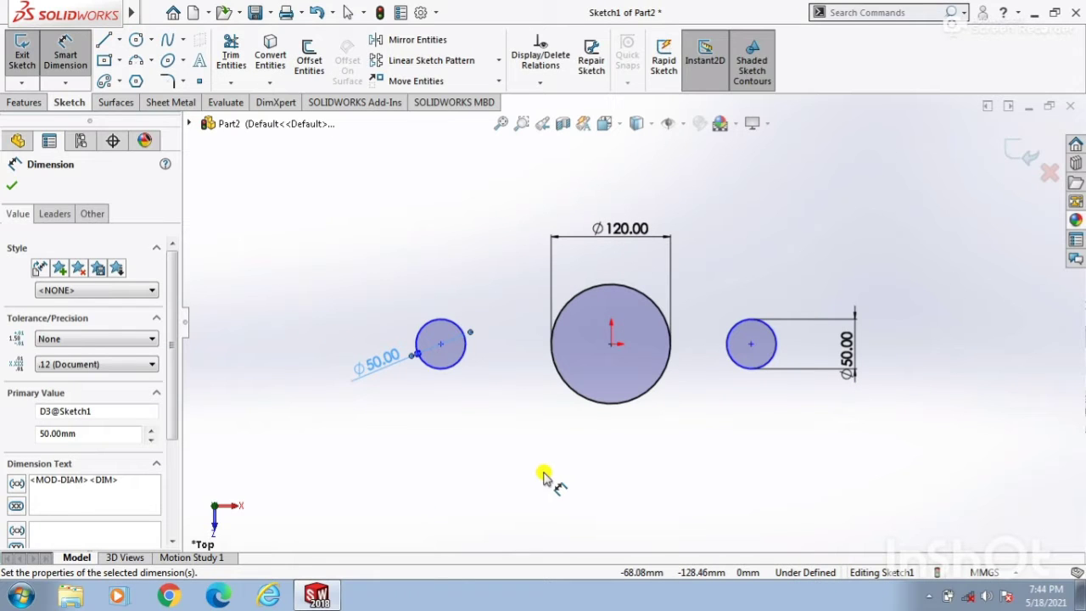
pyautogui.click(610, 343)
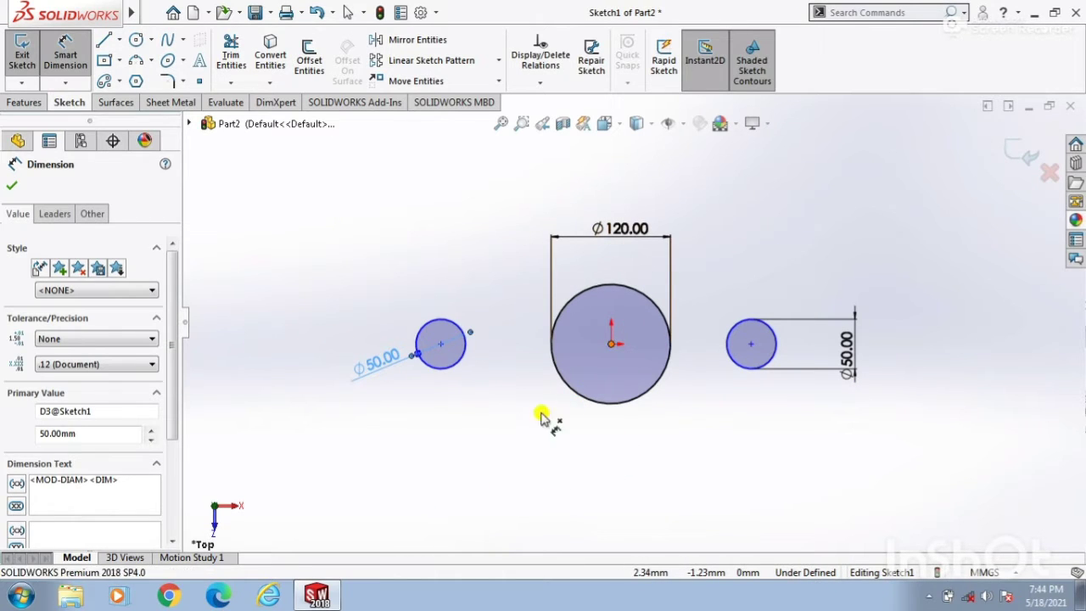
pyautogui.click(441, 344)
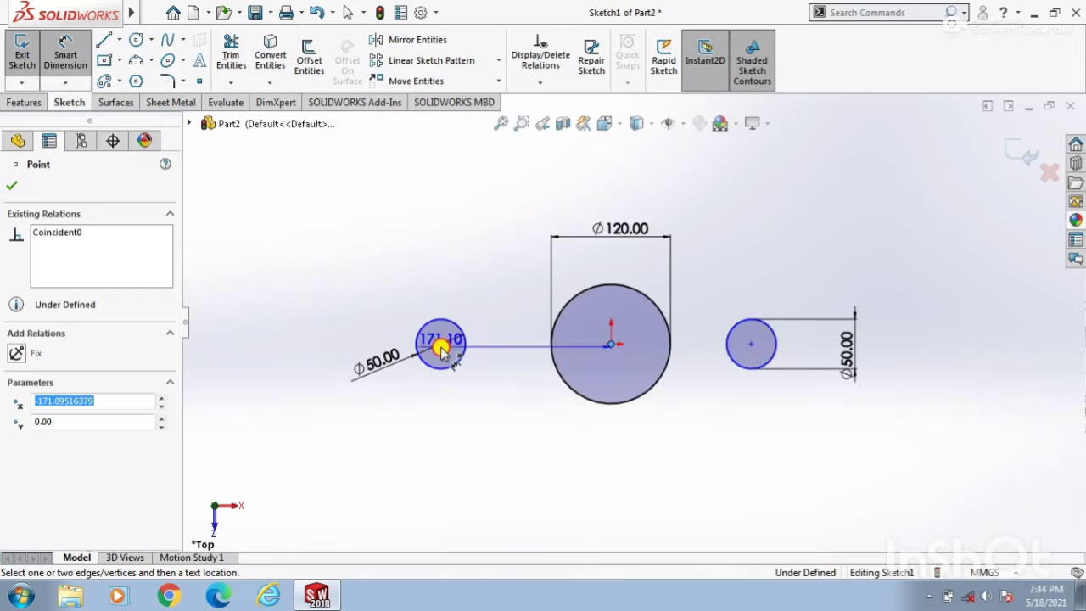
pyautogui.click(475, 490)
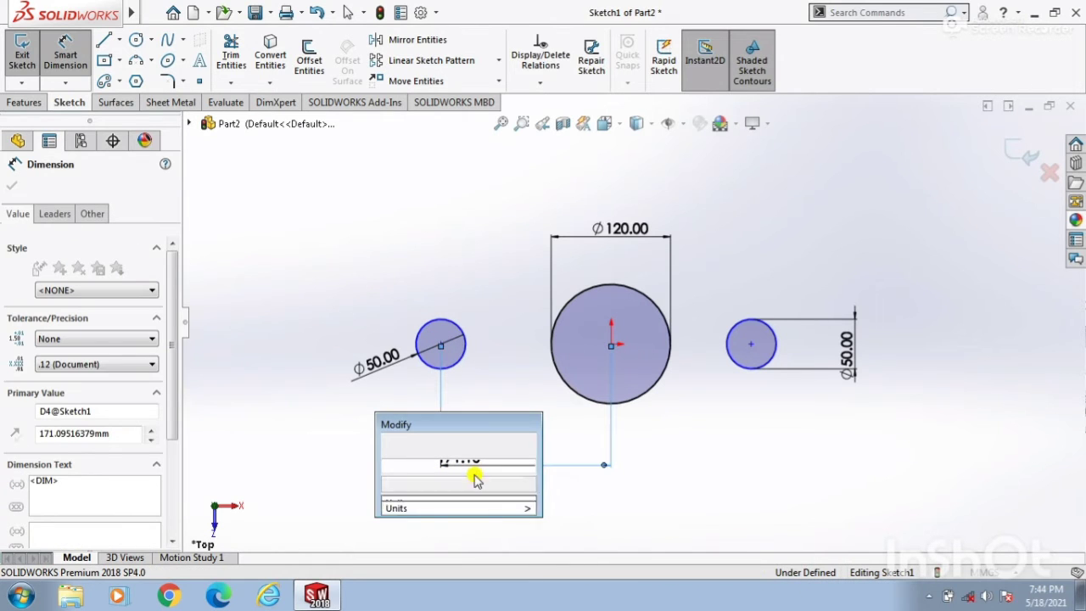
pyautogui.write('100')
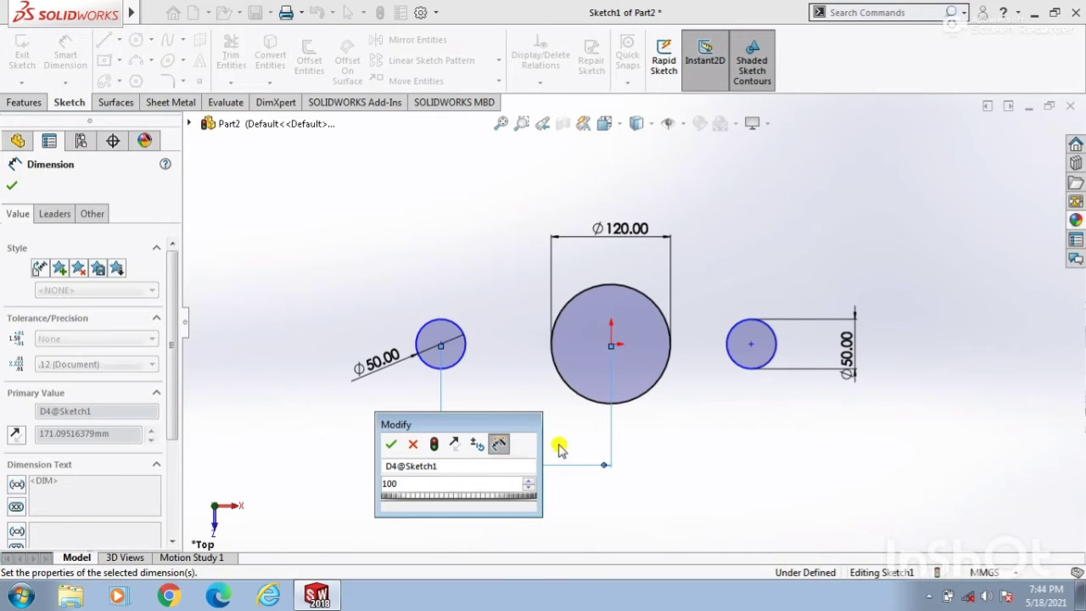
pyautogui.press('Return')
pyautogui.click(554, 439)
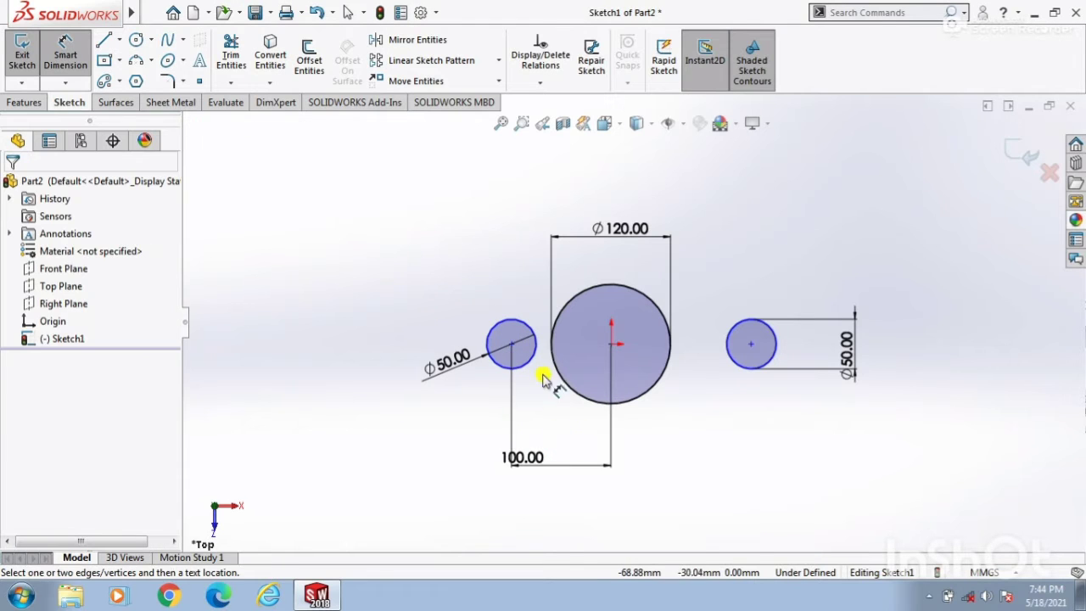
# Step: Dimension the distance between the centres of the two small circles at 200 mm, placing the dimension above the circles
pyautogui.click(513, 344)
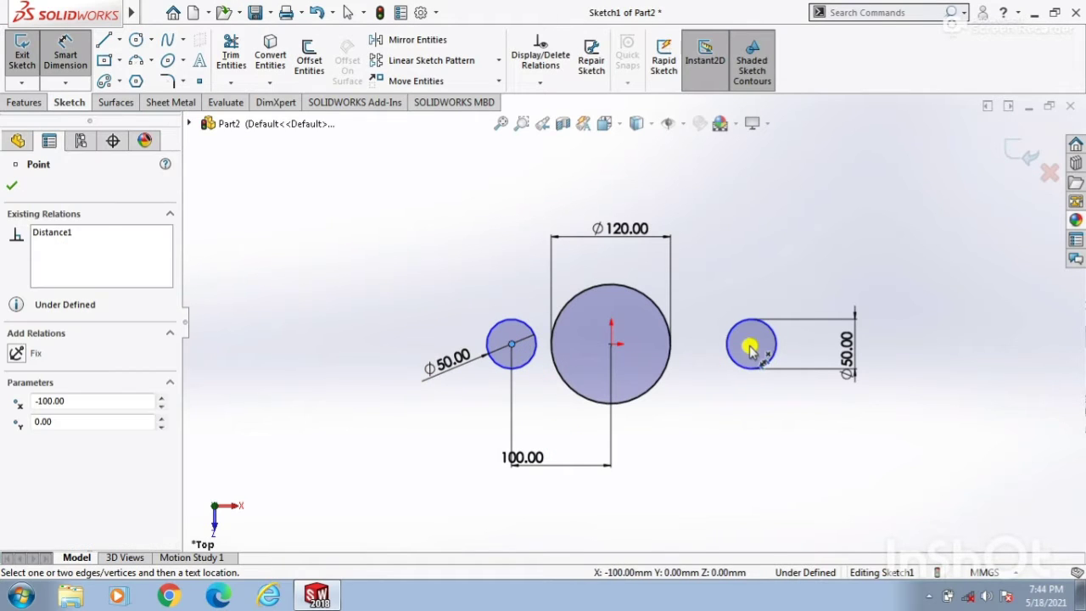
pyautogui.click(751, 345)
pyautogui.click(682, 180)
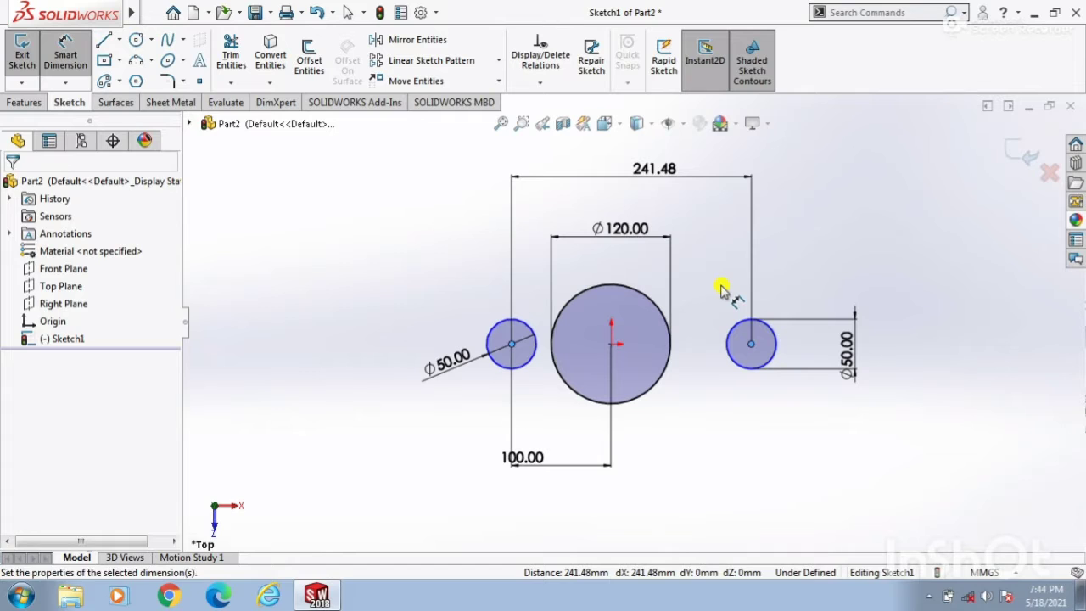
pyautogui.write('200')
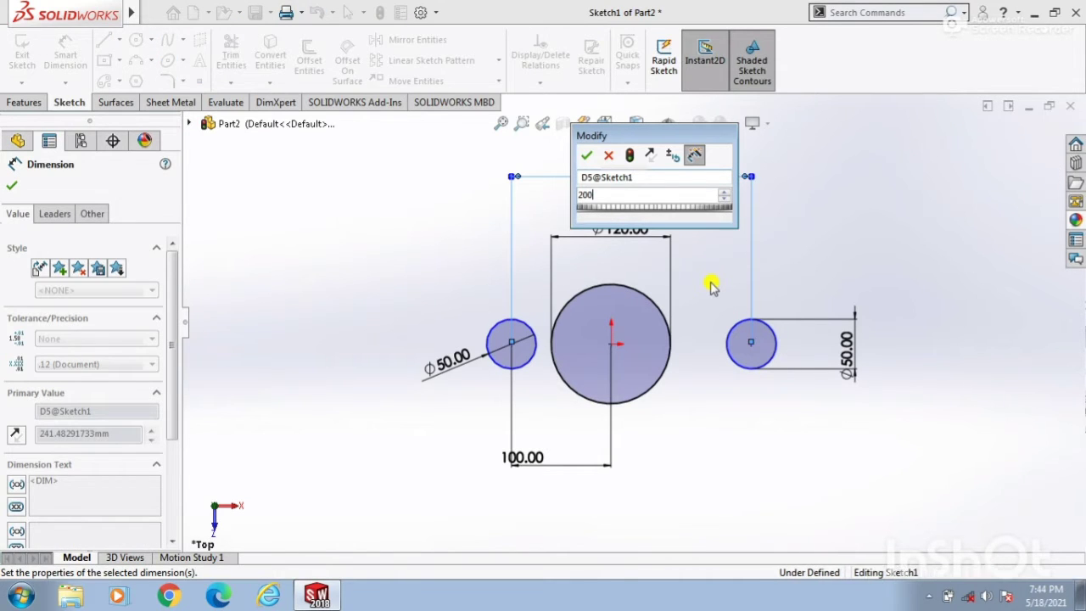
pyautogui.press('Return')
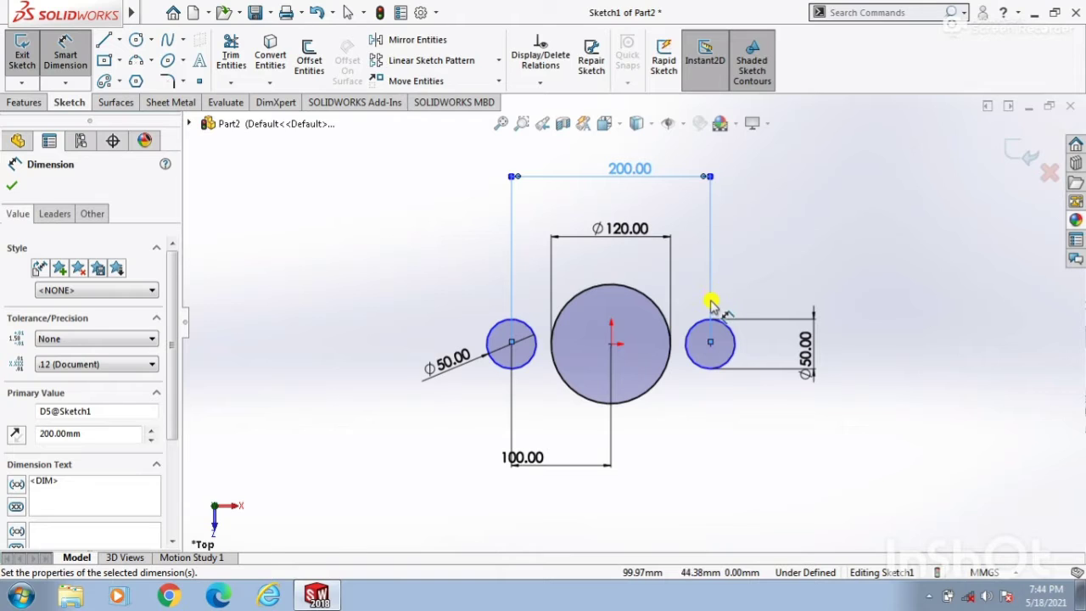
pyautogui.click(721, 516)
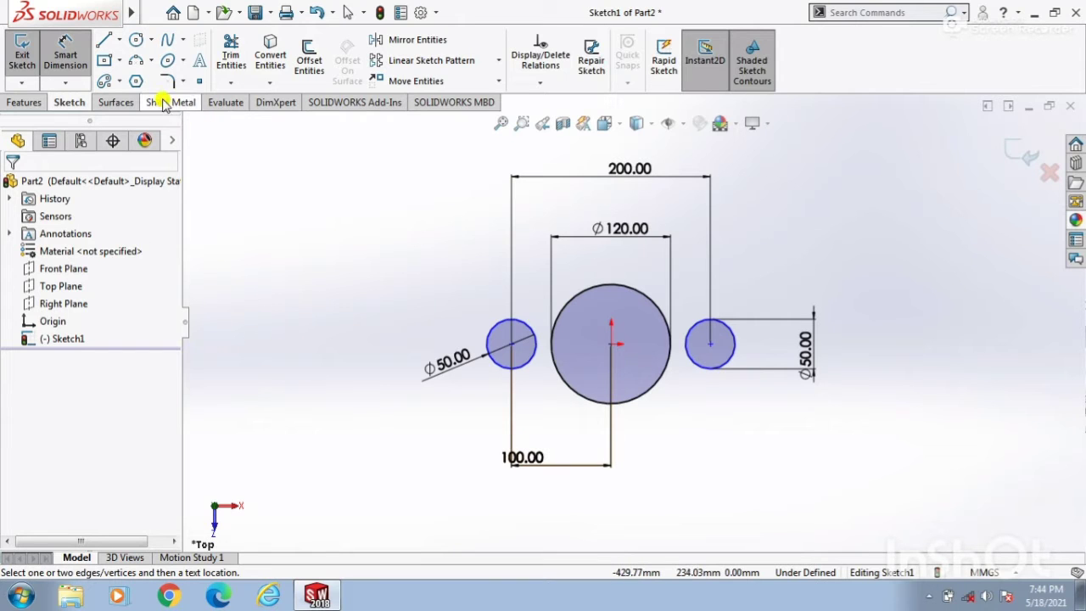
# Step: Sketch a sloping line about 142 mm long above the right small circle and the central circle, and end the chain
pyautogui.click(104, 41)
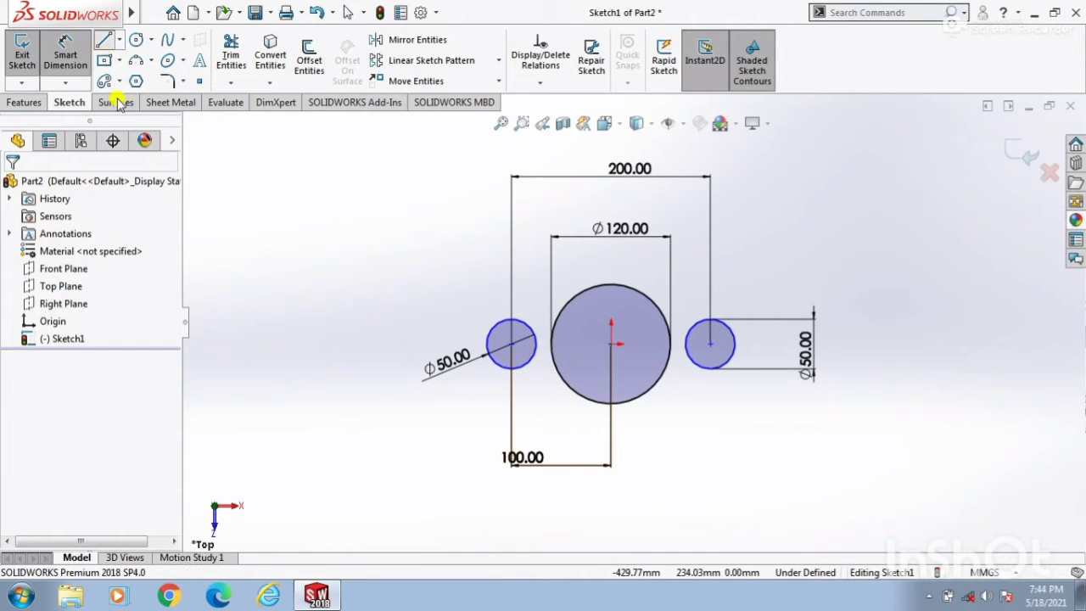
pyautogui.scroll(-2, 677, 273)
pyautogui.scroll(-2, 675, 289)
pyautogui.scroll(2, 696, 319)
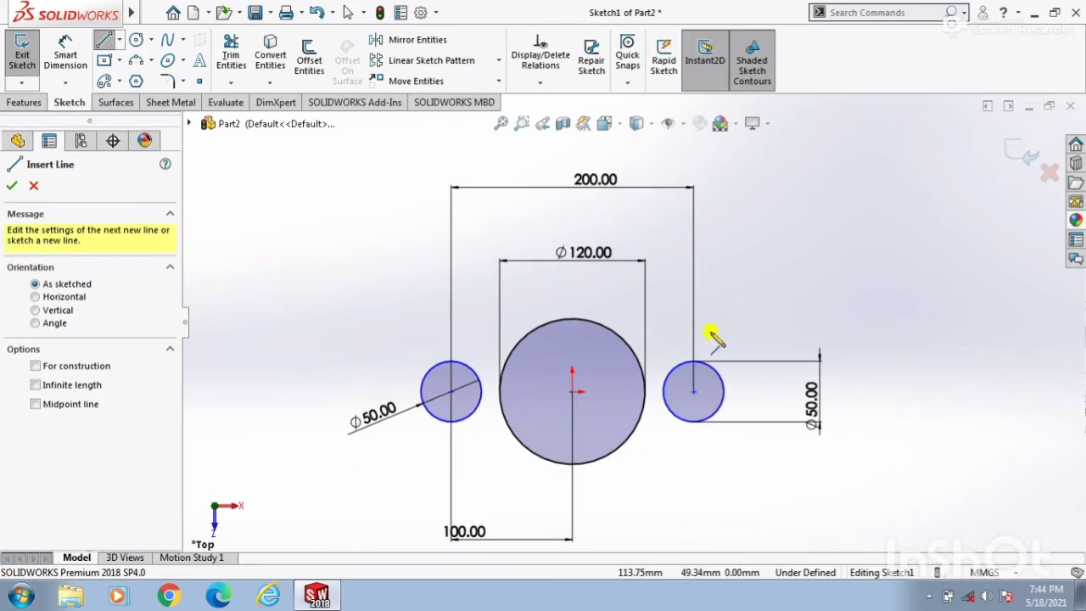
pyautogui.click(745, 367)
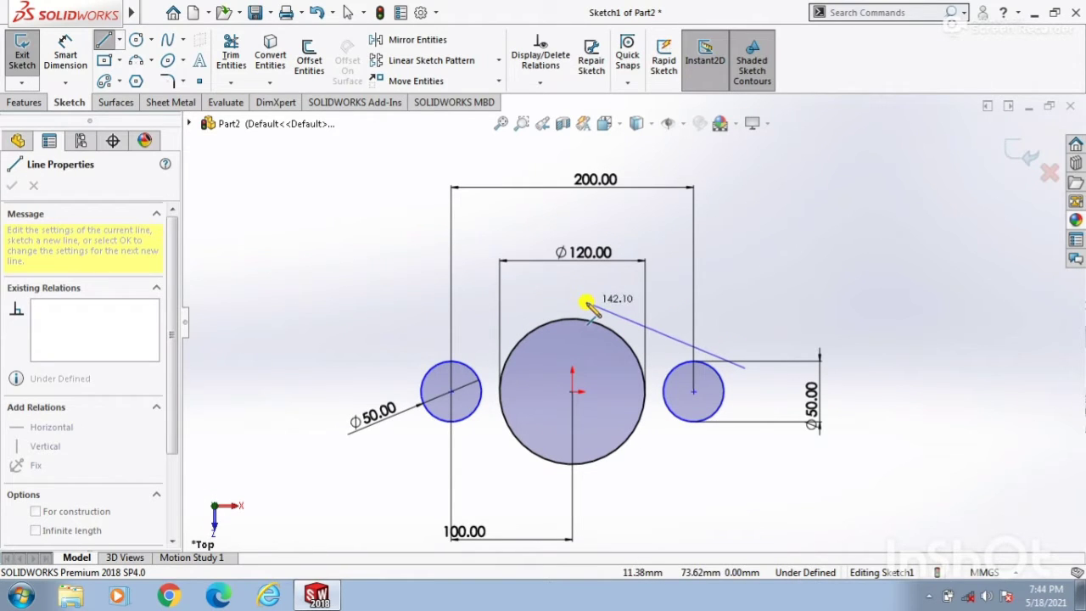
pyautogui.click(586, 303)
pyautogui.rightClick(528, 318)
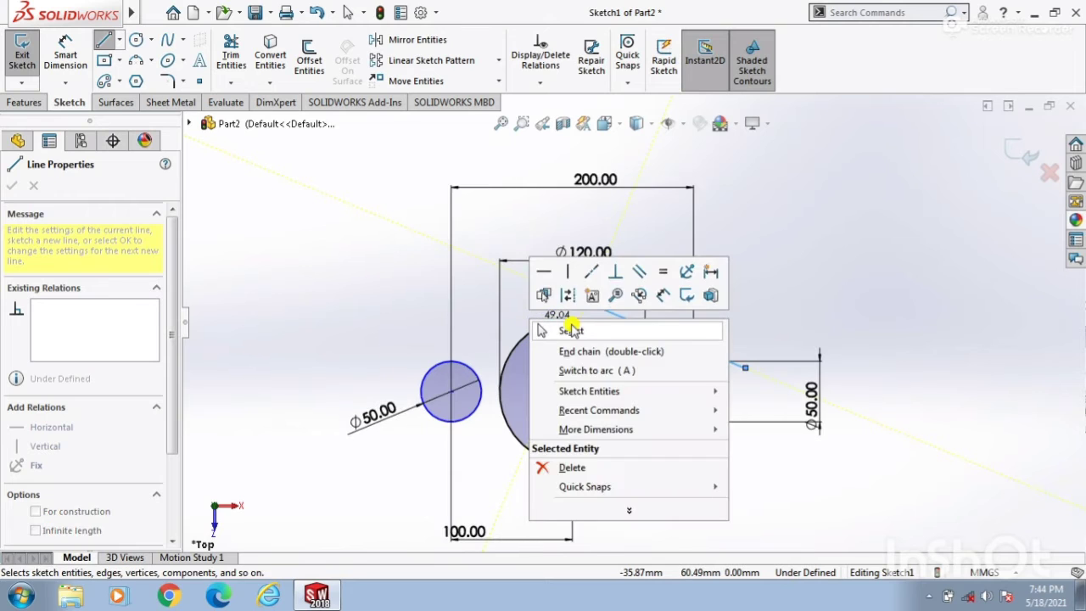
pyautogui.click(543, 324)
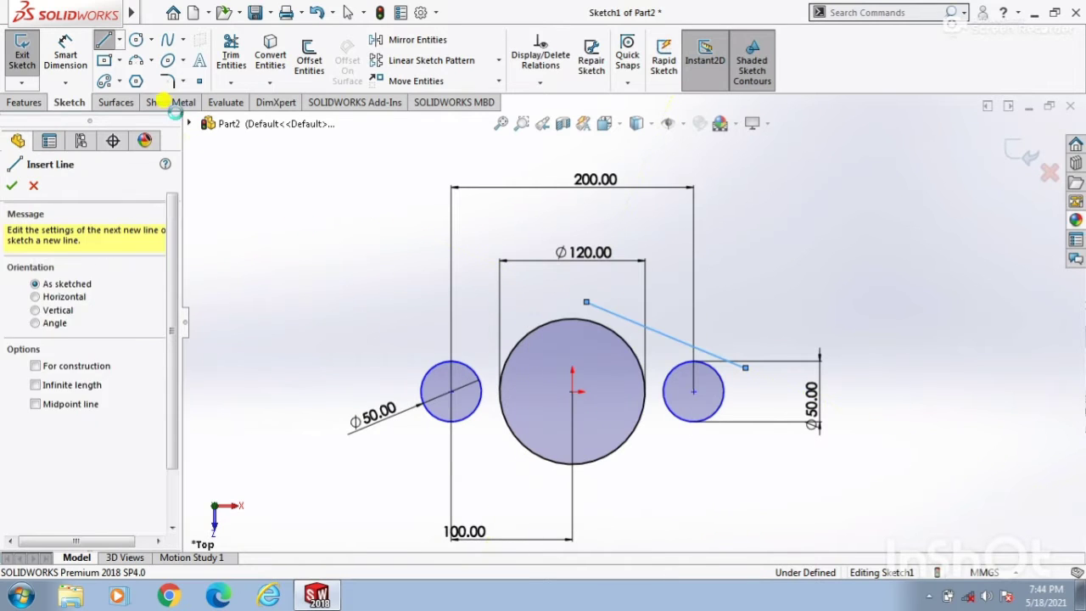
# Step: Sketch a sloping line about 142 mm long below the left small circle and the central circle, and exit the Line tool
pyautogui.click(103, 40)
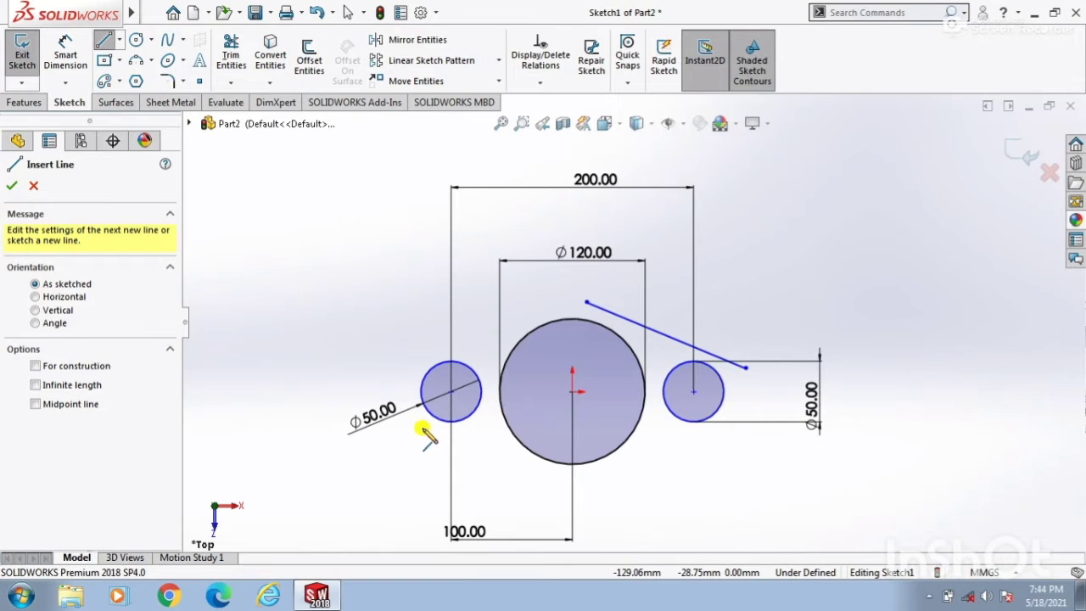
pyautogui.click(417, 426)
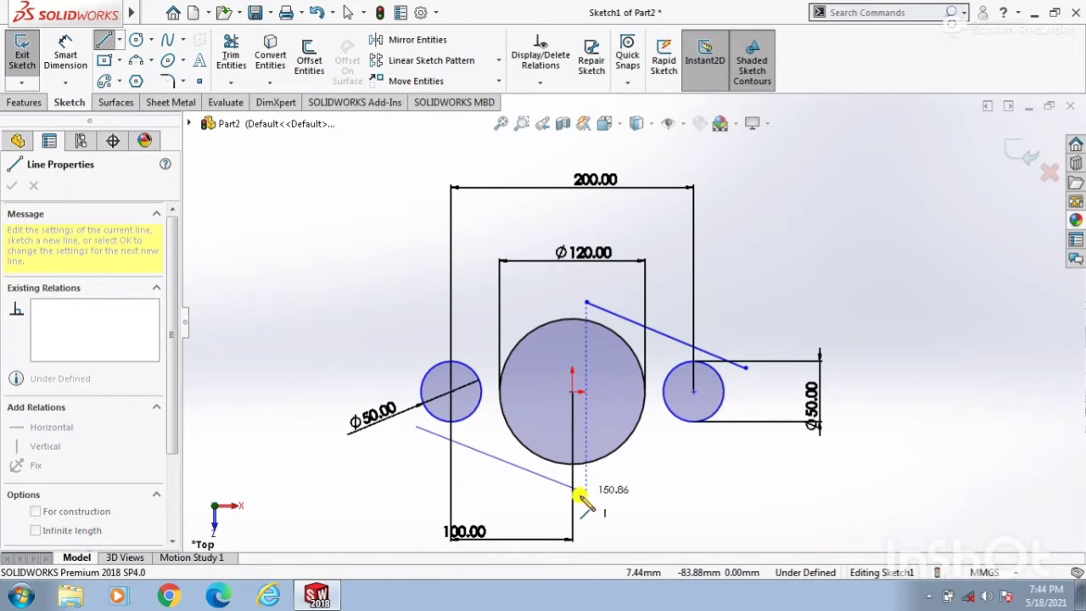
pyautogui.rightClick(571, 499)
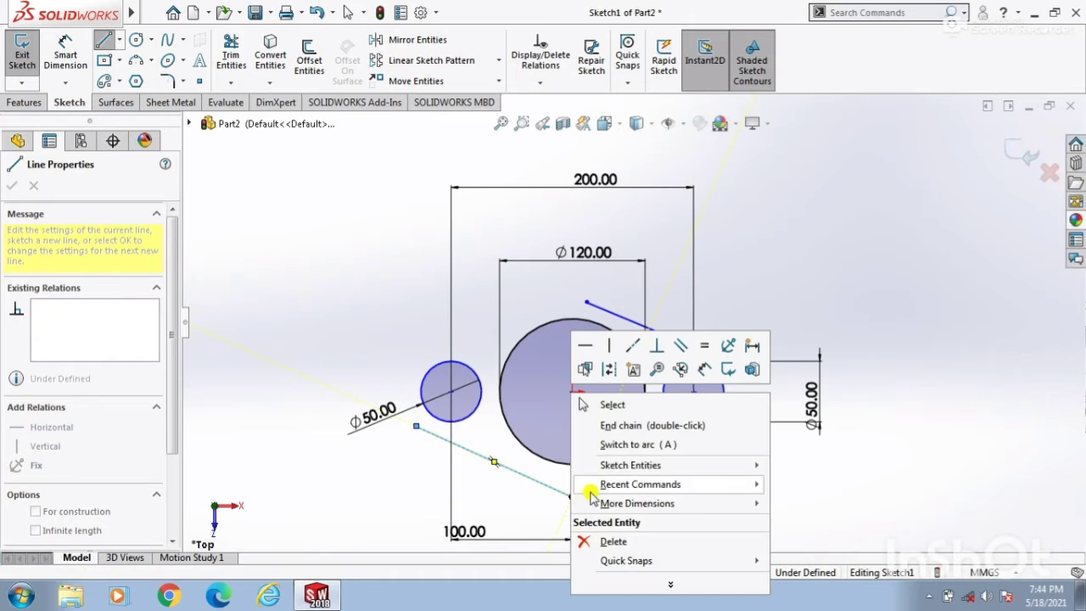
pyautogui.click(633, 411)
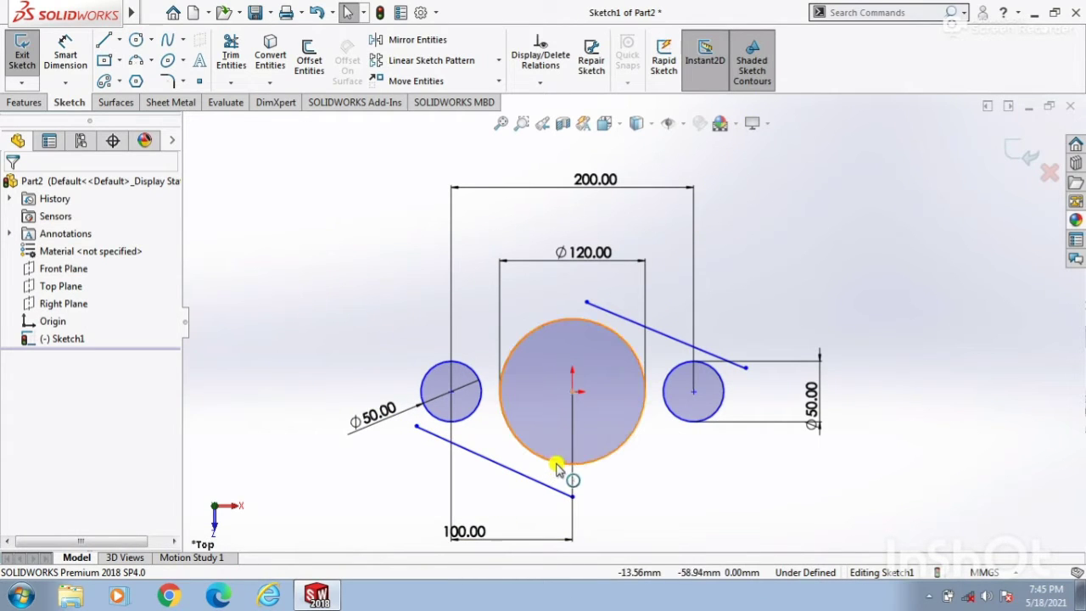
# Step: Add a Tangent relation between the lower sloping line and the central 120 mm circle
pyautogui.click(528, 449)
pyautogui.keyDown('ctrl'); pyautogui.click(526, 477); pyautogui.keyUp('ctrl')
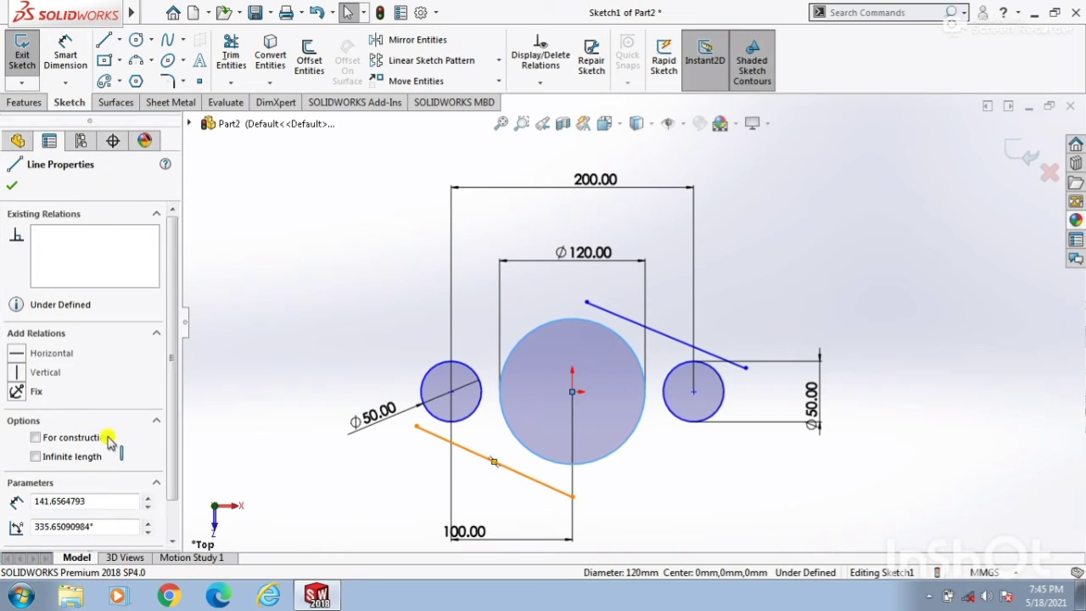
pyautogui.click(17, 442)
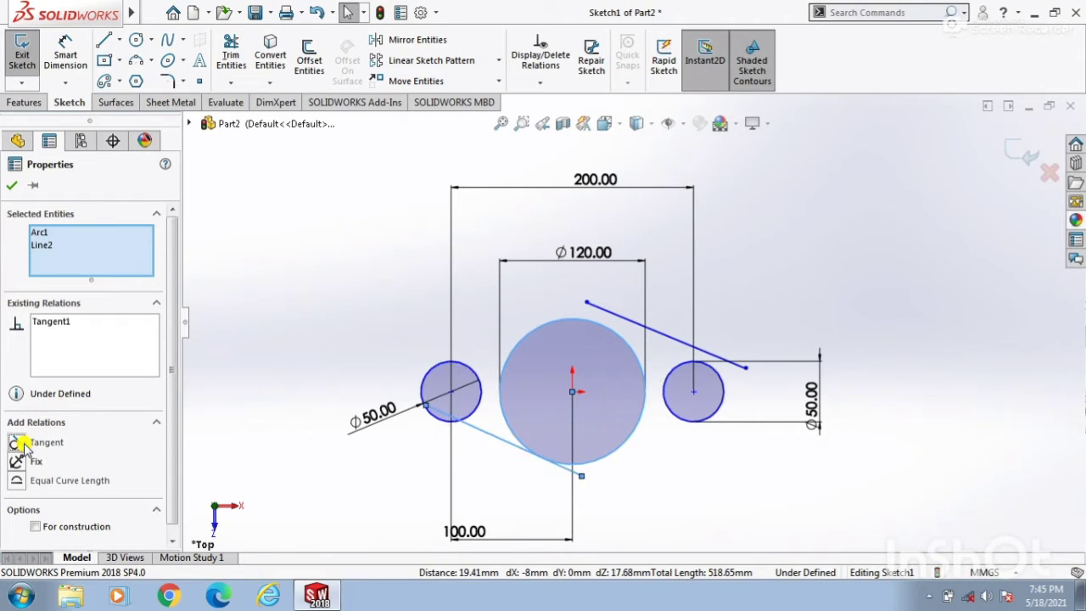
pyautogui.click(11, 186)
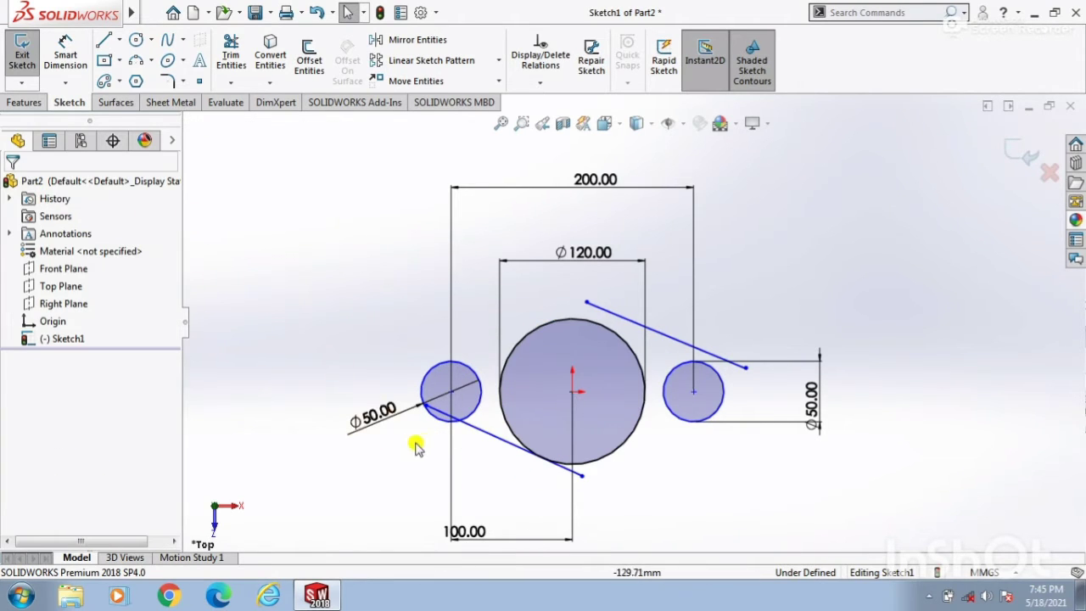
# Step: Try to make the lower sloping line tangent to the left small circle, and undo the relation
pyautogui.click(442, 418)
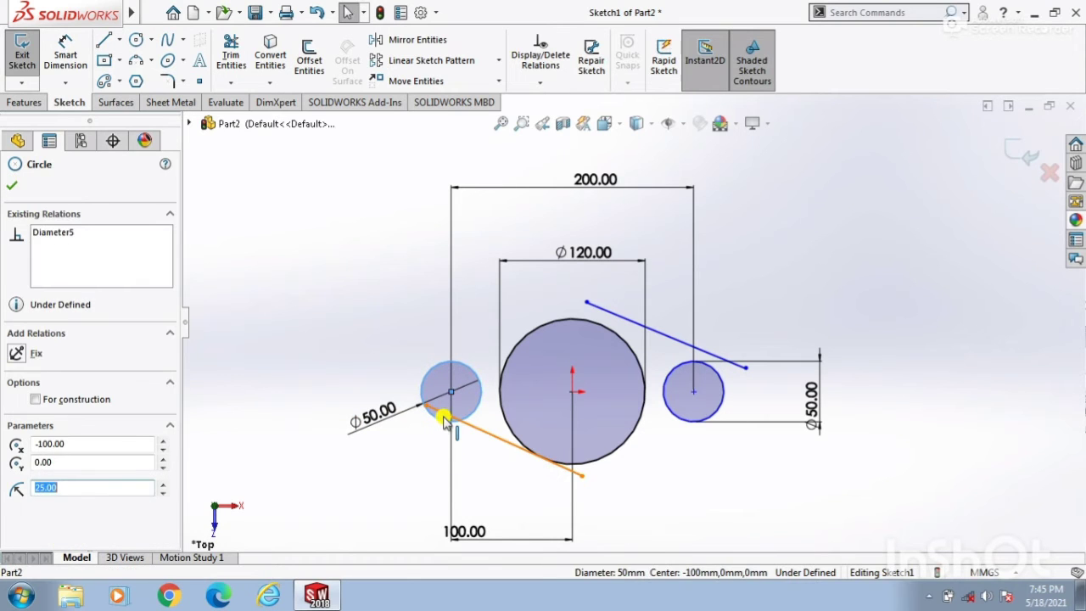
pyautogui.click(434, 412)
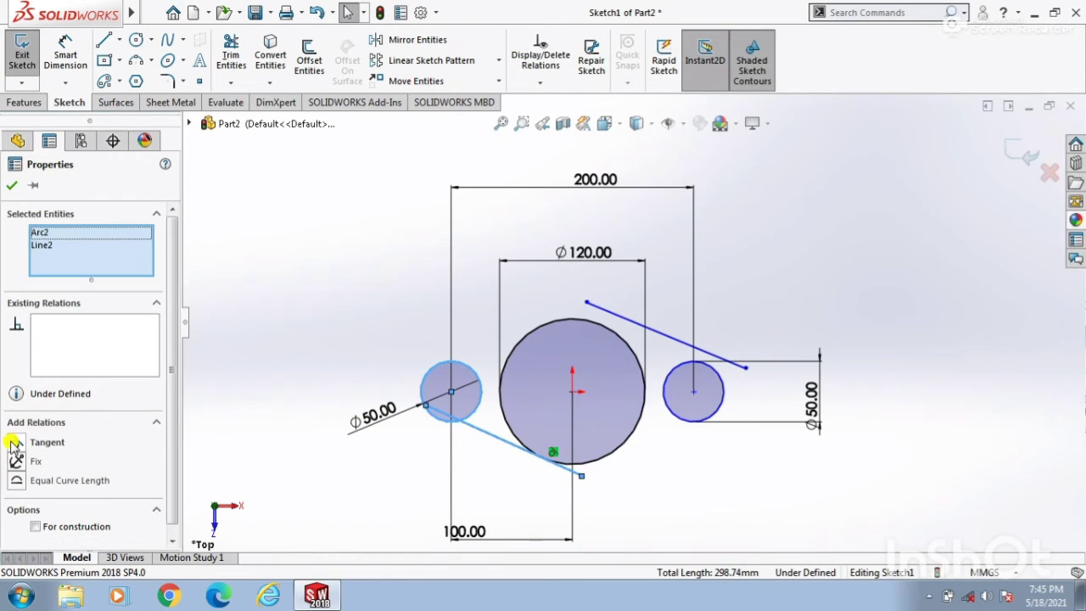
pyautogui.click(15, 442)
pyautogui.hotkey('ctrl', 'z')
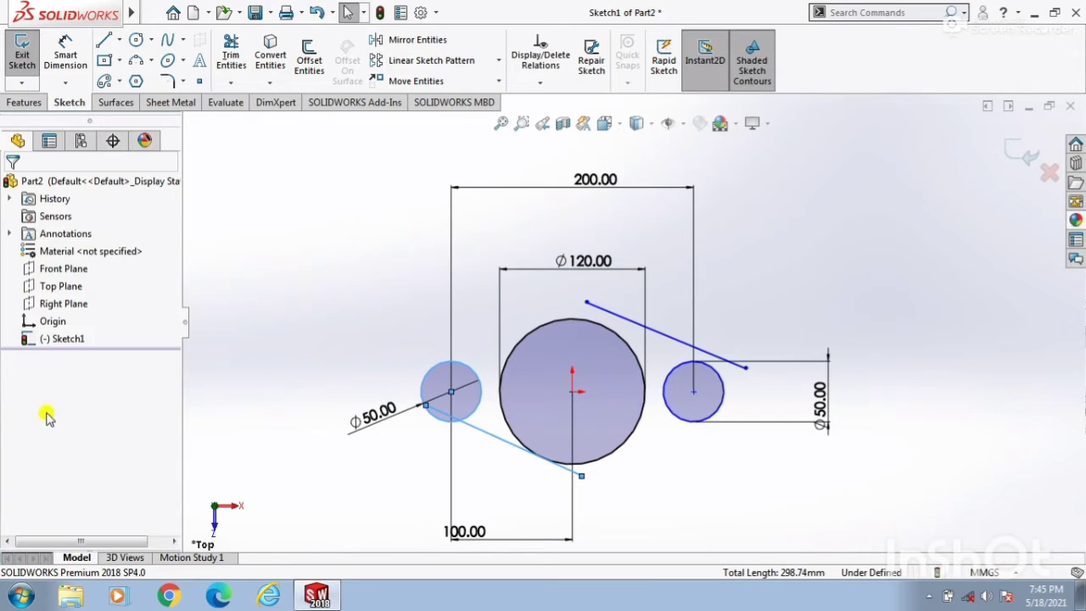
pyautogui.click(21, 185)
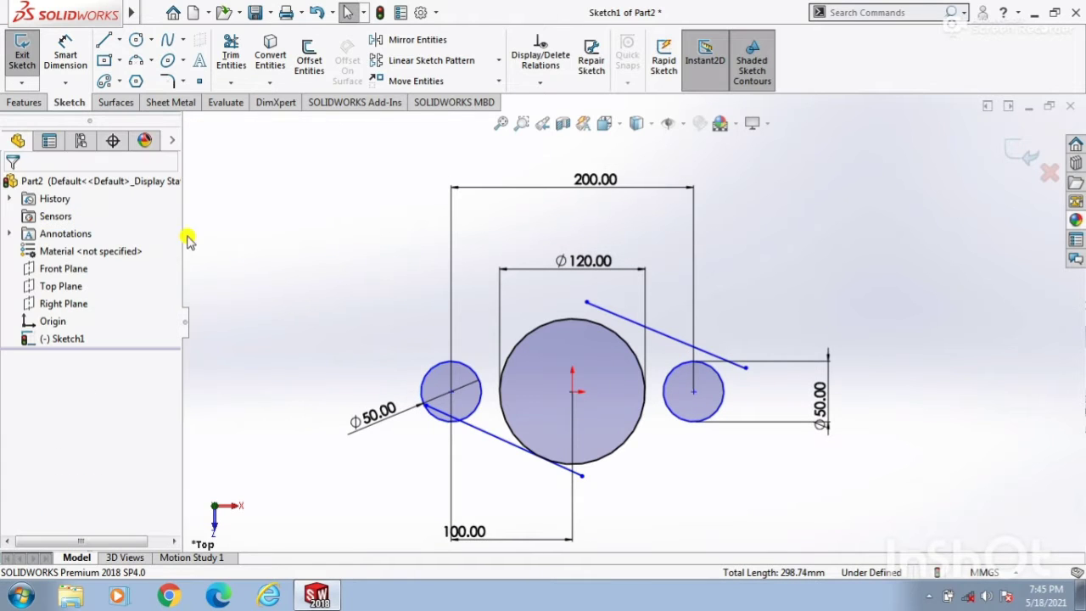
# Step: Try fixing both small circles in place with a Fix relation, and delete the 200 mm dimension between their centres
pyautogui.click(482, 393)
pyautogui.keyDown('ctrl'); pyautogui.click(693, 422); pyautogui.keyUp('ctrl')
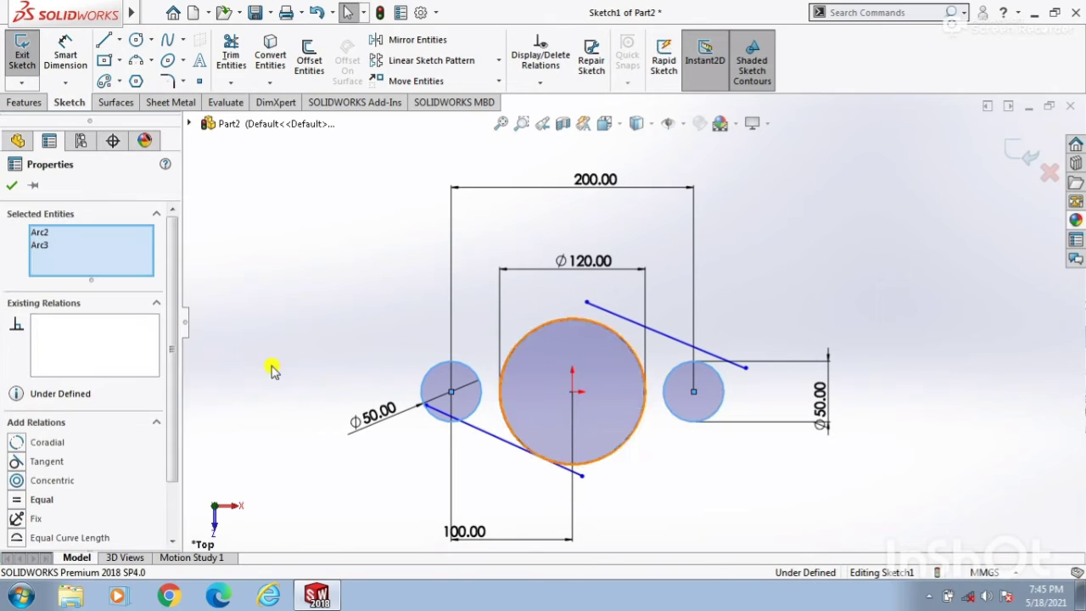
pyautogui.click(16, 518)
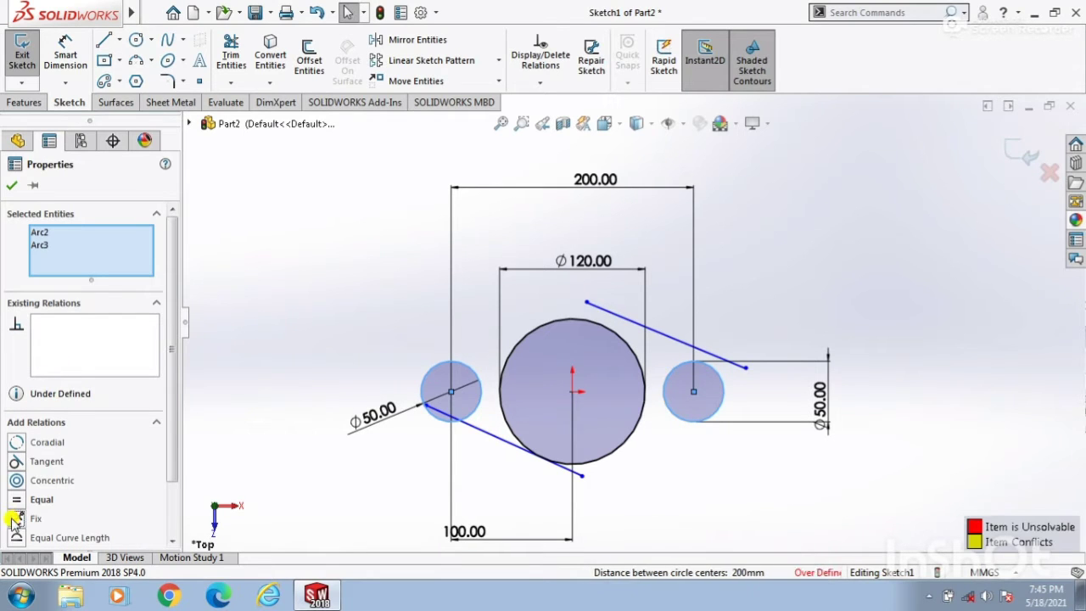
pyautogui.click(11, 187)
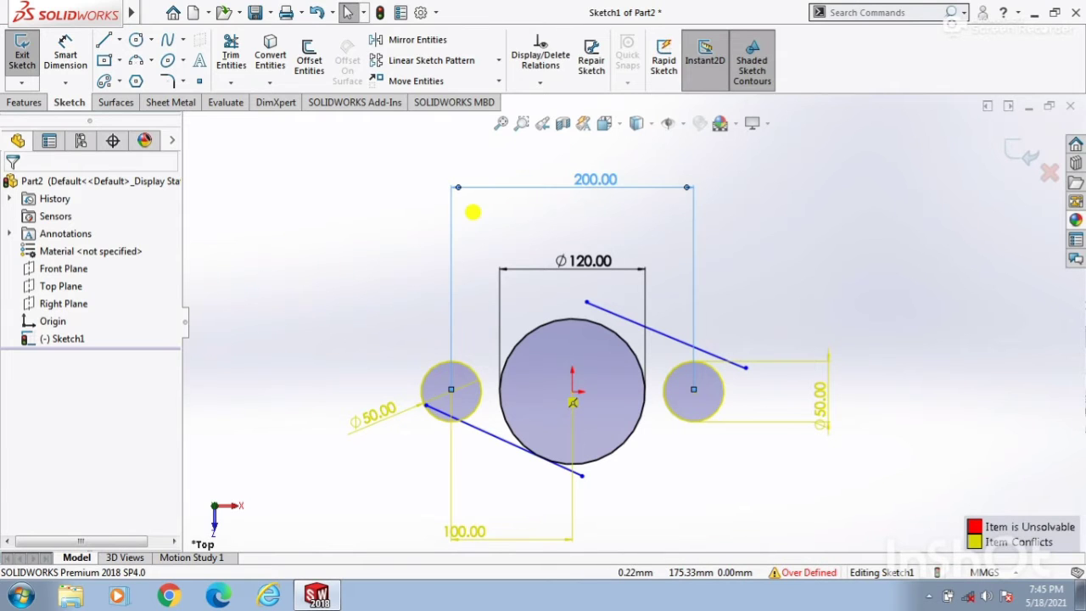
pyautogui.click(472, 213)
pyautogui.press('Delete')
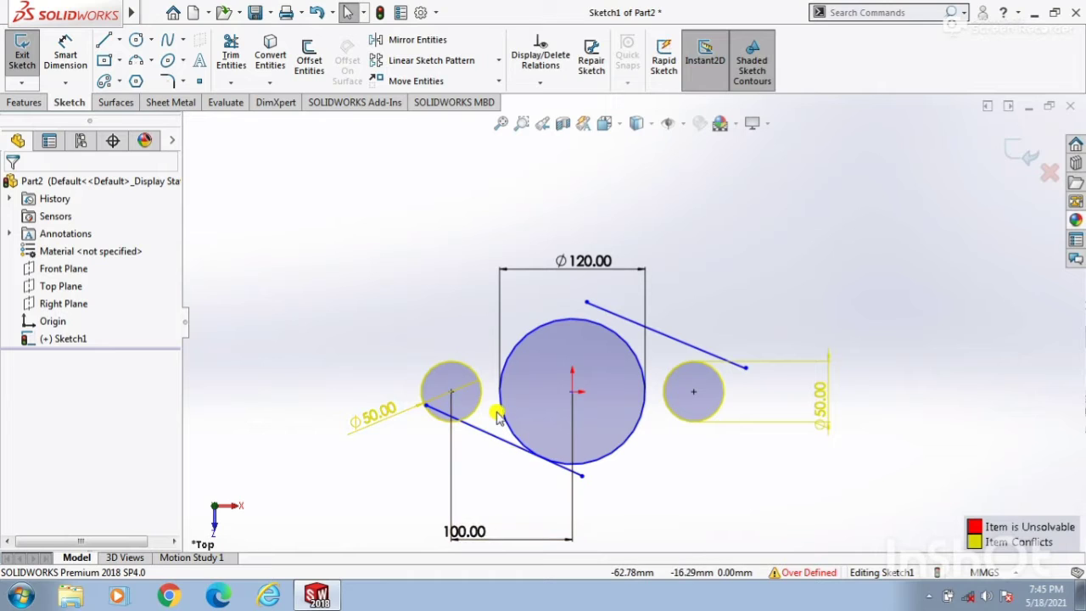
# Step: Try a Tangent relation between the fixed left small circle and the lower sloping line
pyautogui.click(473, 424)
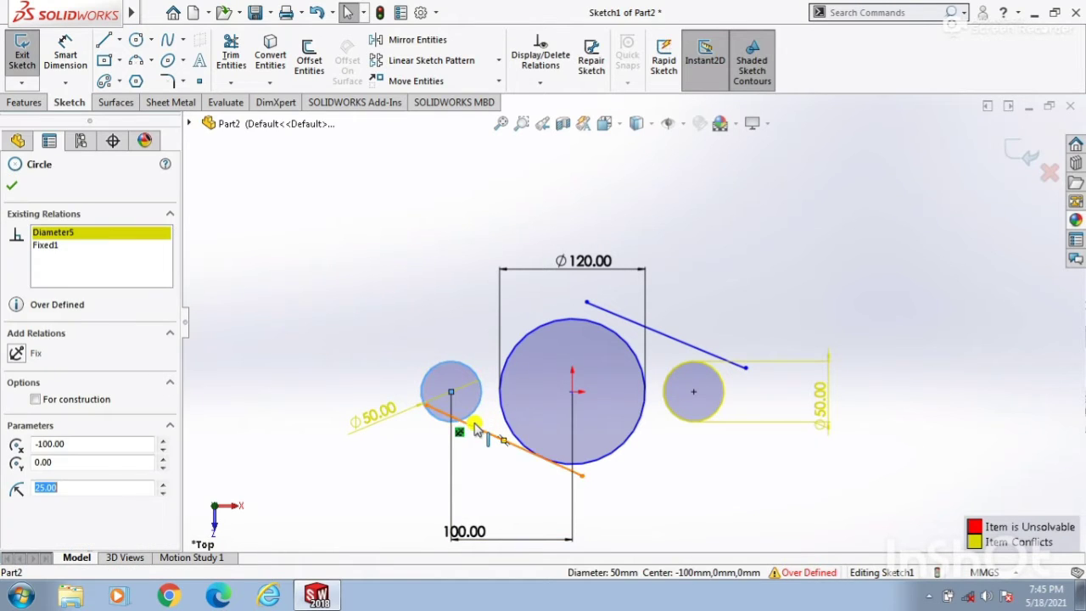
pyautogui.keyDown('ctrl'); pyautogui.click(474, 426); pyautogui.keyUp('ctrl')
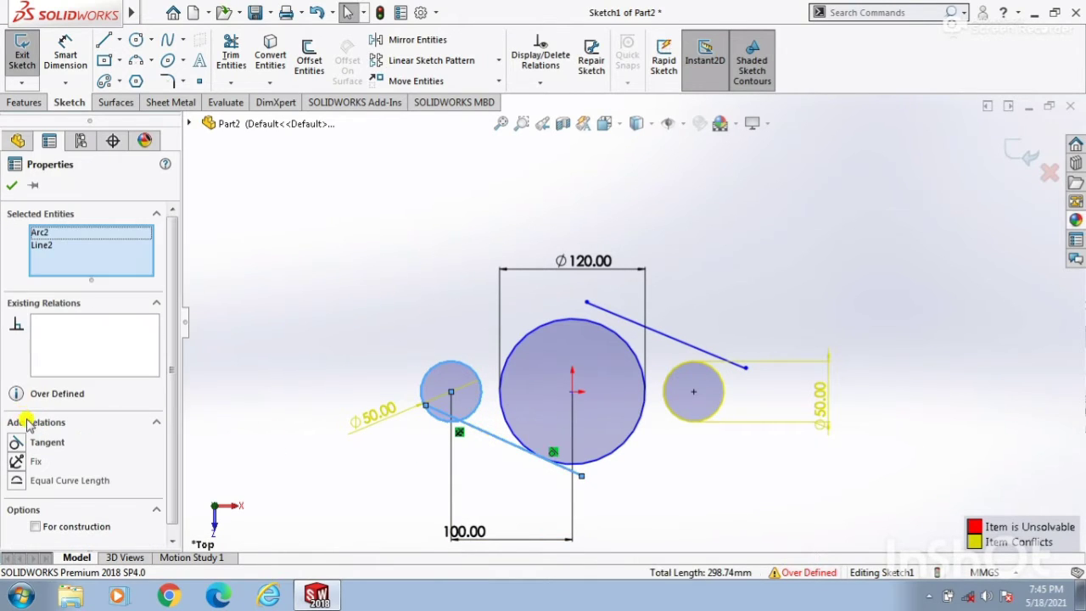
pyautogui.click(15, 443)
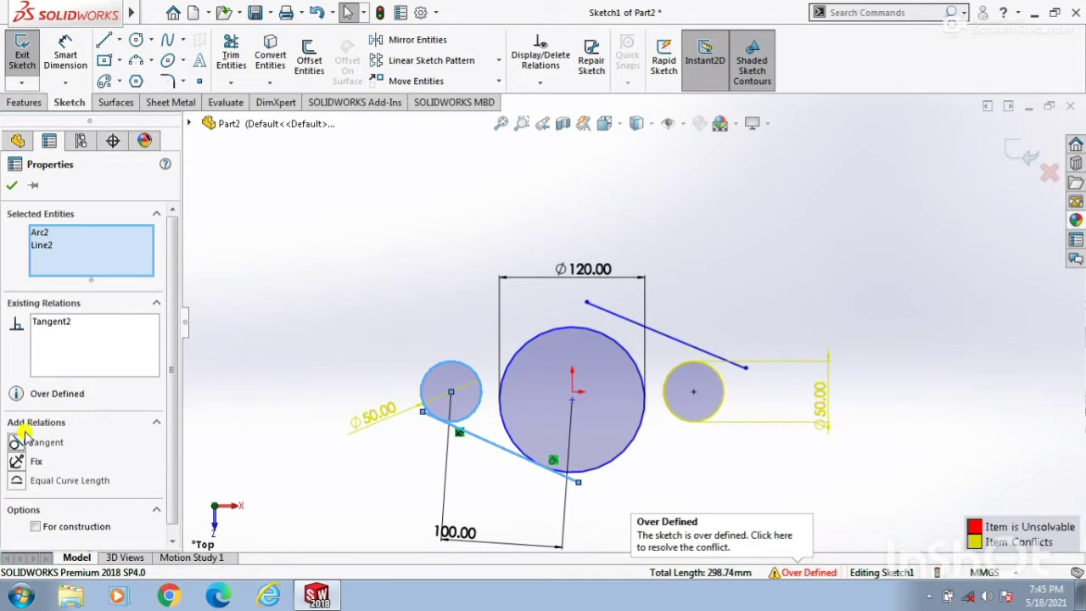
pyautogui.press('Escape')
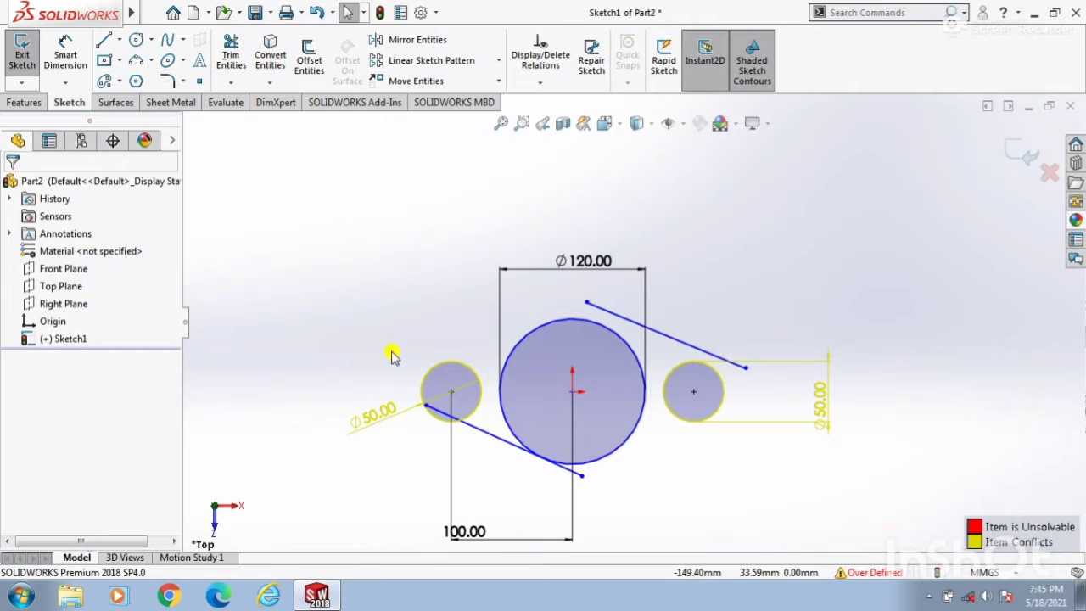
# Step: Undo the tangency, the deletion of the 200 mm dimension and the Fix relations on the small circles, and clear the selection
pyautogui.hotkey('ctrl', 'z')
pyautogui.hotkey('ctrl', 'z')
pyautogui.hotkey('ctrl', 'z')
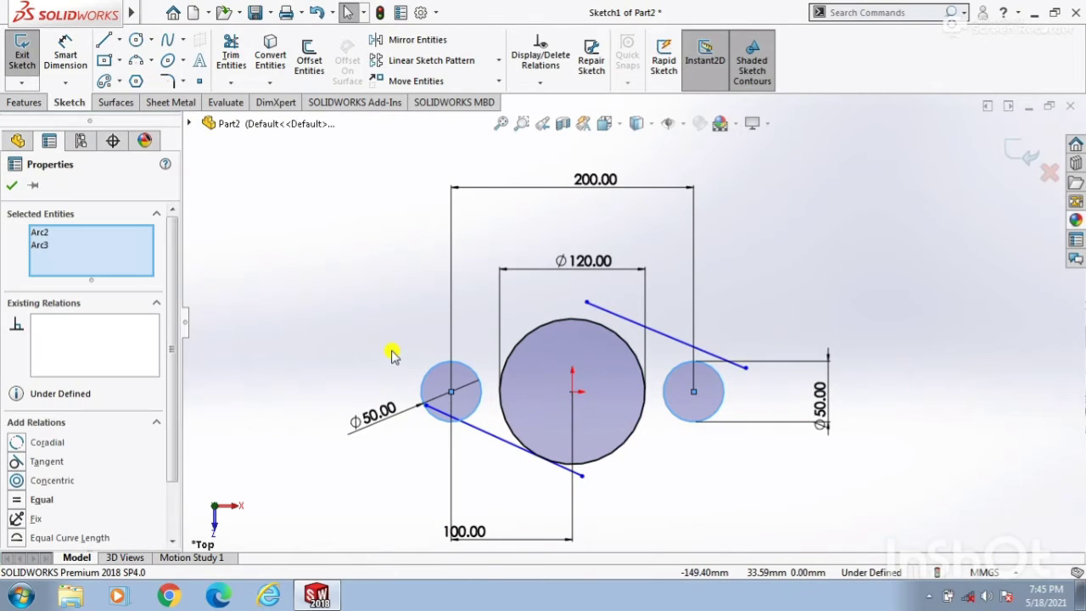
pyautogui.press('Escape')
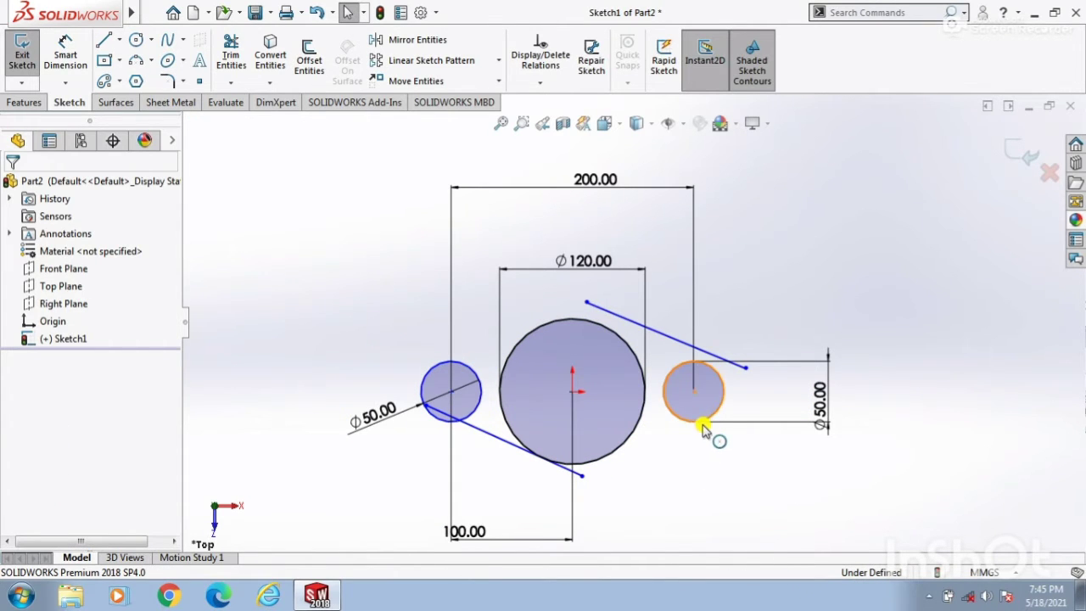
# Step: Move the lower line's left endpoint outward so the line clears the left small circle, making it about 147 mm long
pyautogui.scroll(-1, 700, 437)
pyautogui.scroll(2, 696, 449)
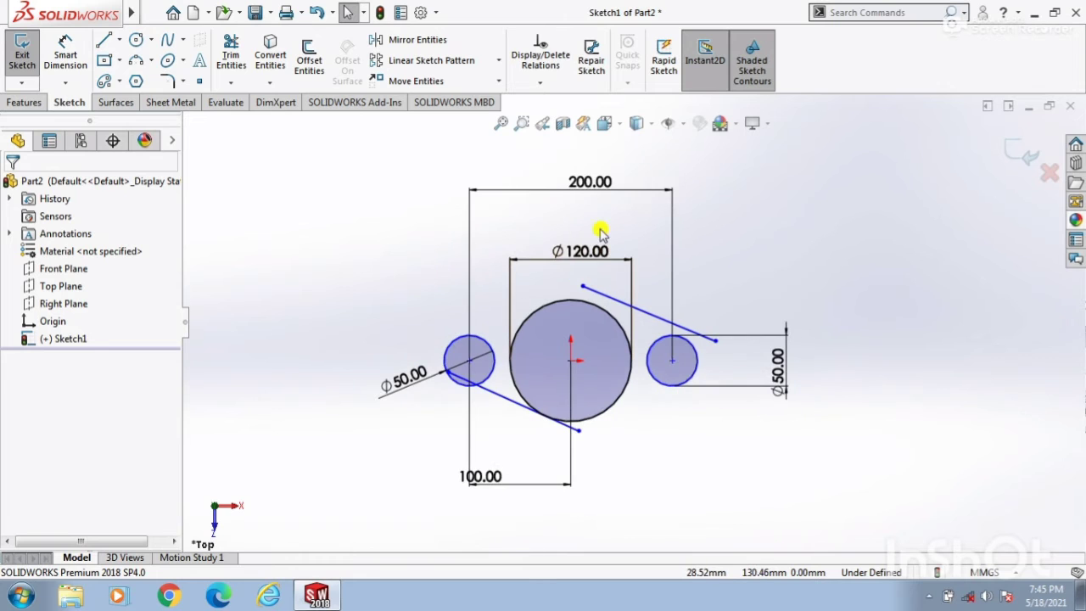
pyautogui.scroll(-1, 552, 178)
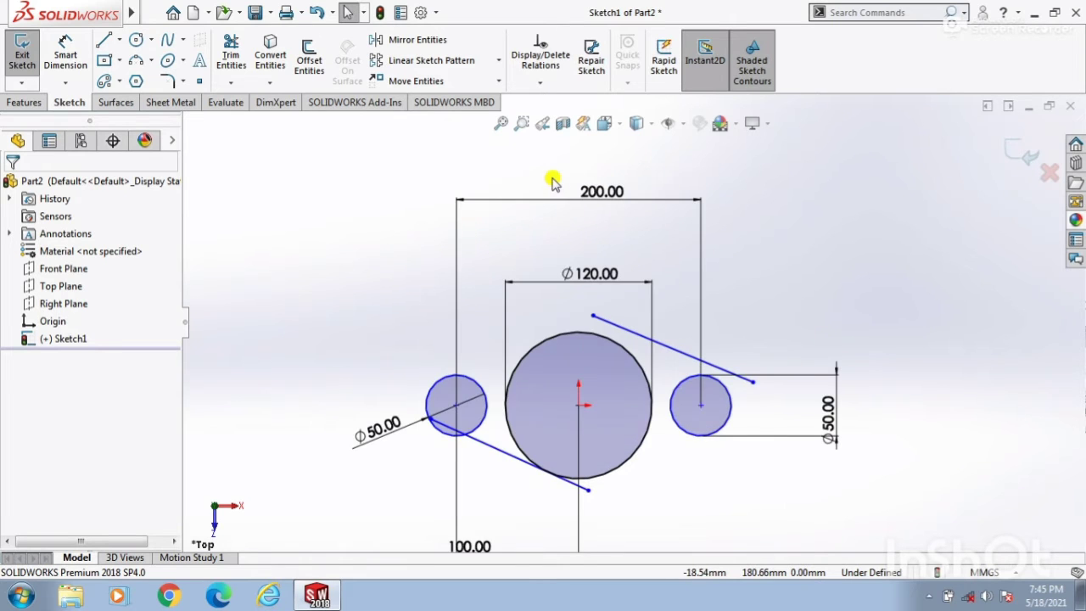
pyautogui.click(450, 430)
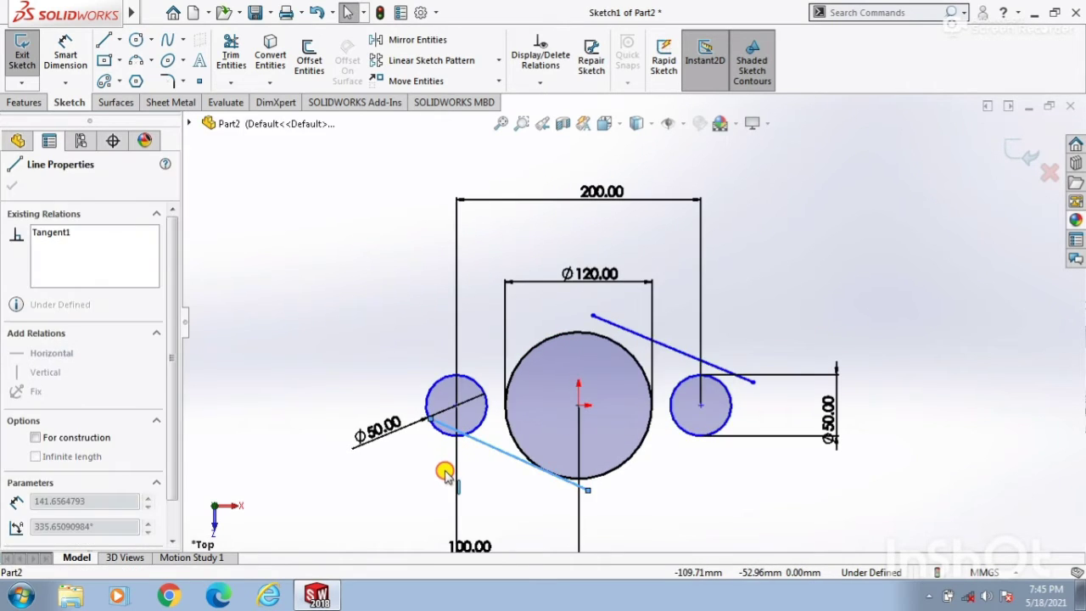
pyautogui.click(452, 451)
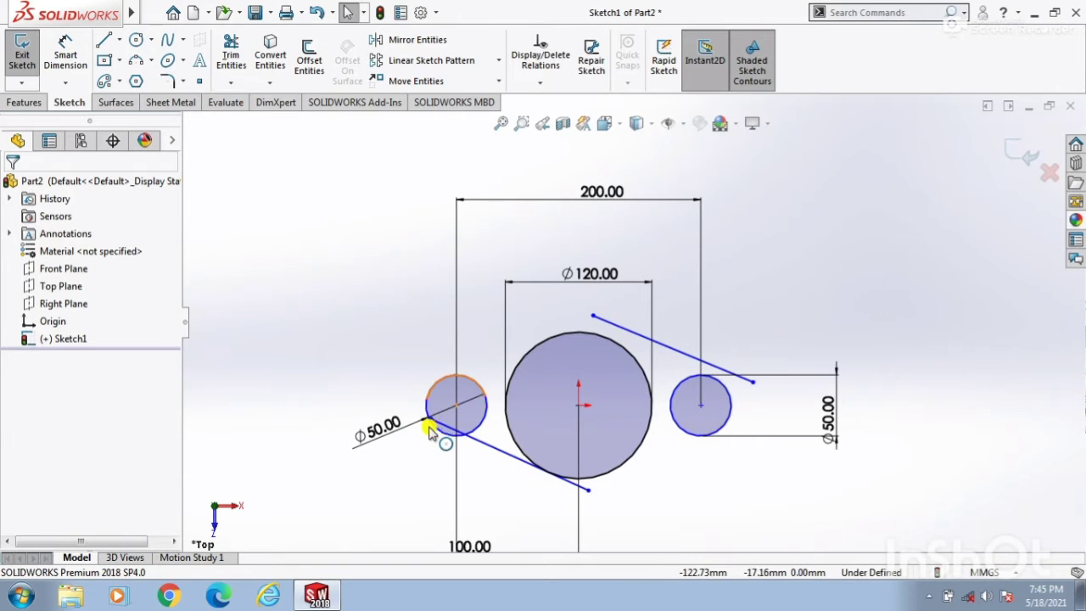
pyautogui.moveTo(436, 429)
pyautogui.mouseDown()
pyautogui.moveTo(436, 504)
pyautogui.moveTo(461, 511)
pyautogui.moveTo(419, 435)
pyautogui.mouseUp()
pyautogui.scroll(-5, 463, 424)
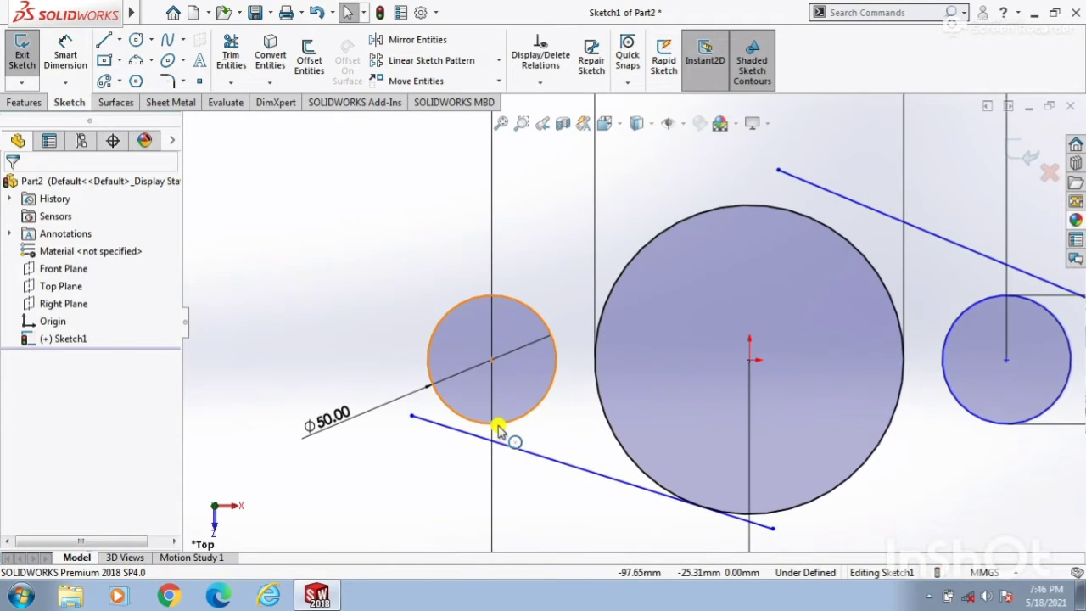
# Step: Try to make the repositioned lower line tangent to the left small circle, undo the relation and clear the selection
pyautogui.click(498, 431)
pyautogui.click(497, 444)
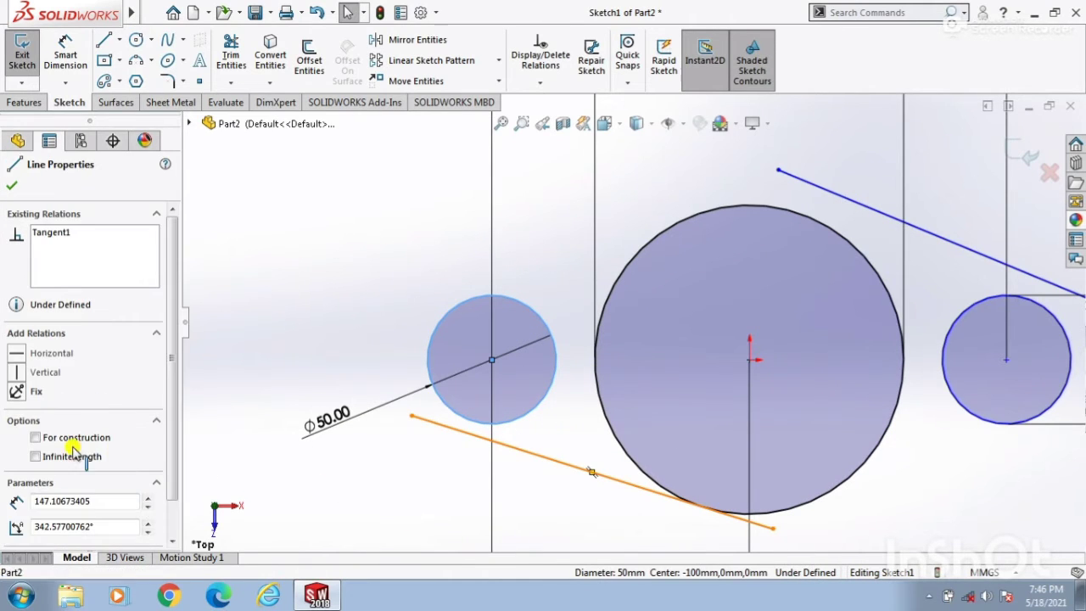
pyautogui.click(15, 441)
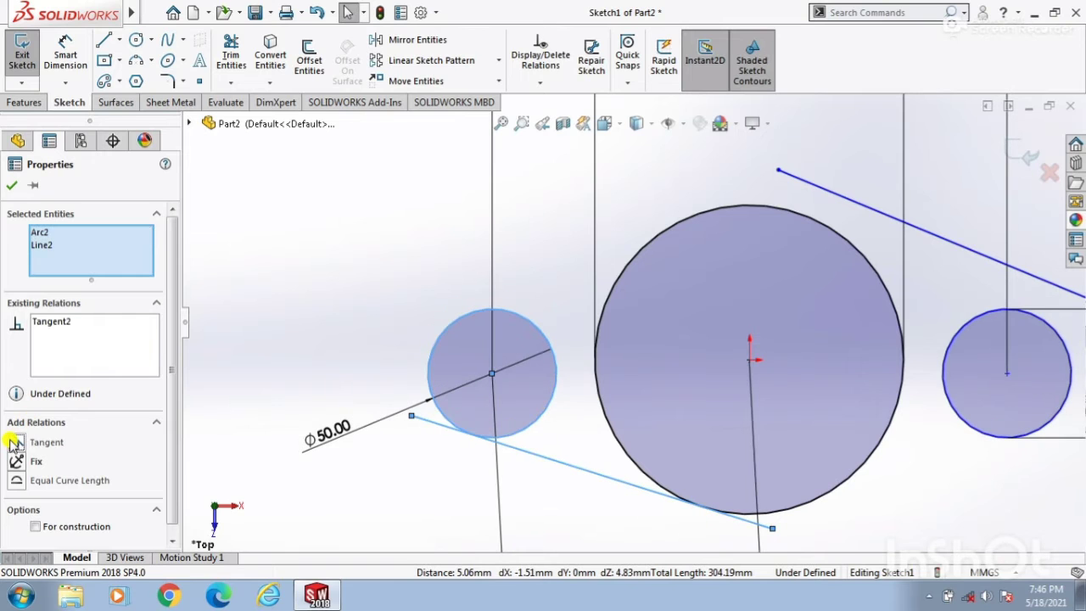
pyautogui.hotkey('ctrl', 'z')
pyautogui.click(342, 362)
# Step: Try fixing the left small circle in place with a Fix relation, and undo it
pyautogui.scroll(3, 355, 399)
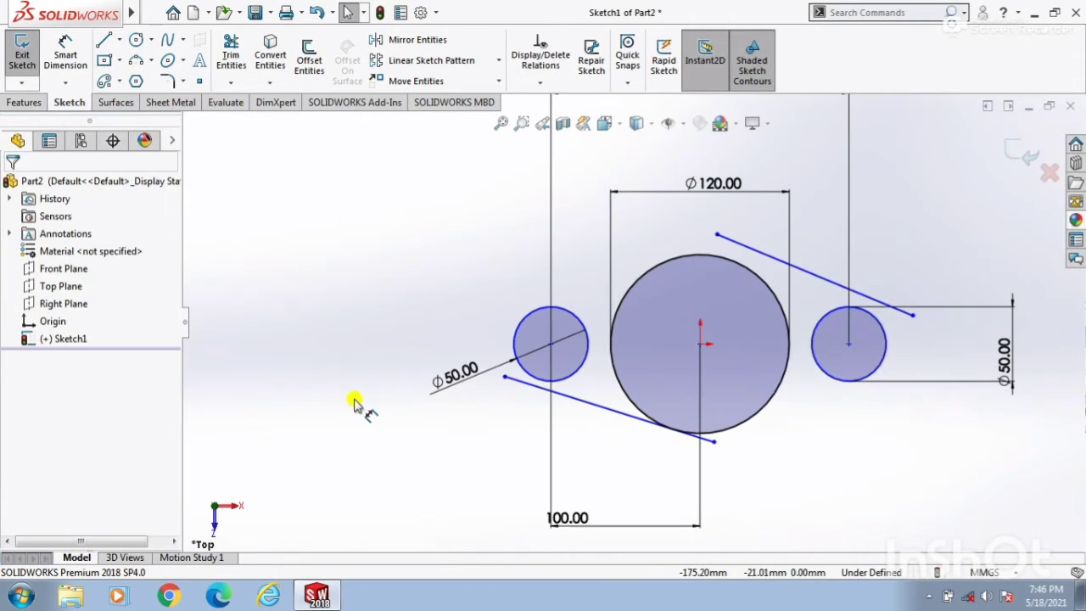
pyautogui.scroll(2, 710, 377)
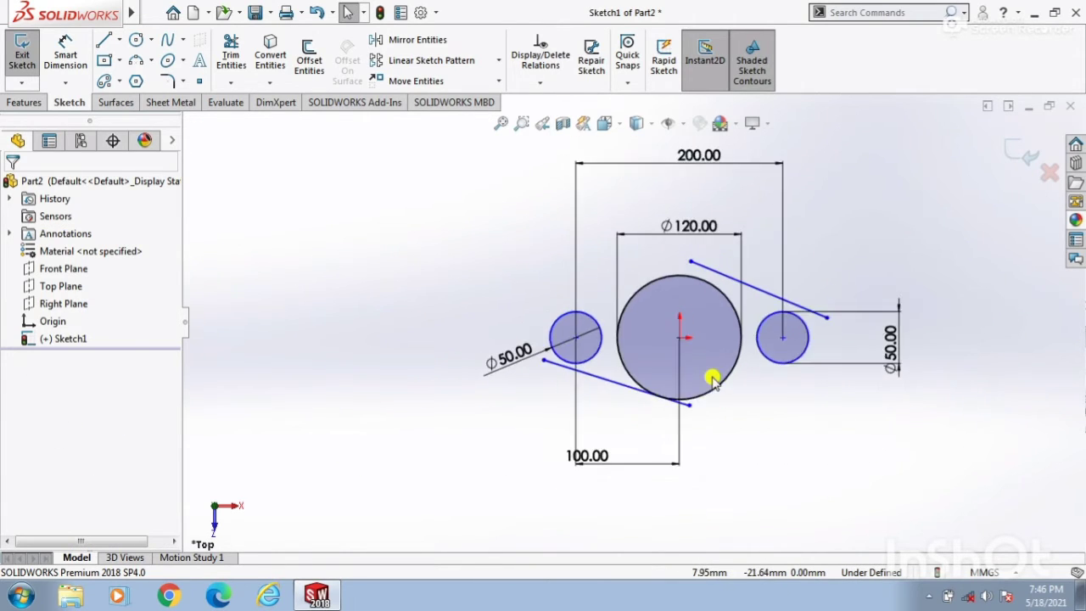
pyautogui.scroll(-3, 740, 301)
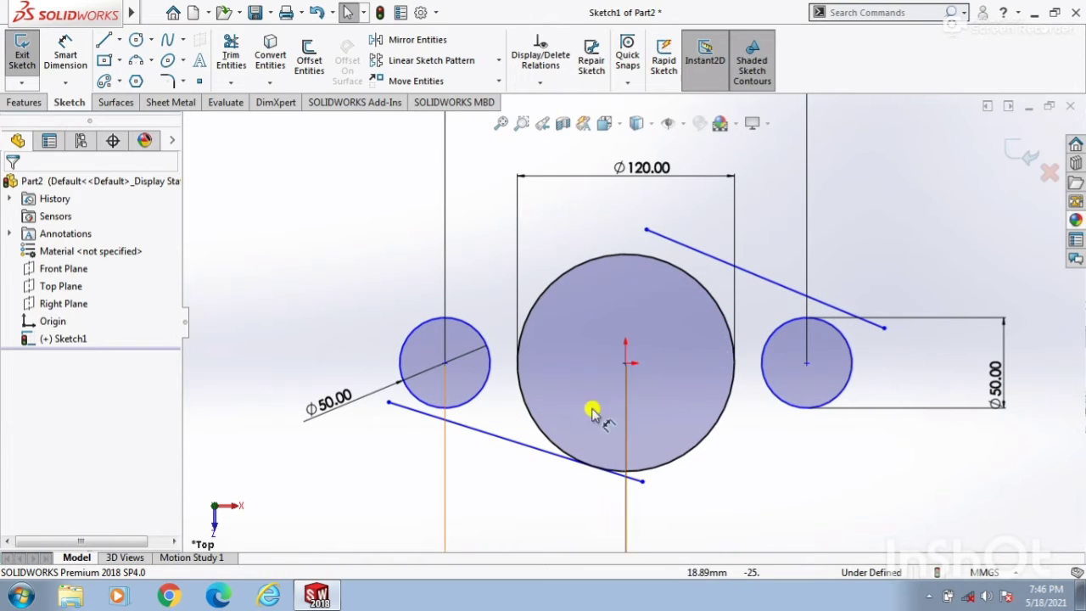
pyautogui.click(466, 401)
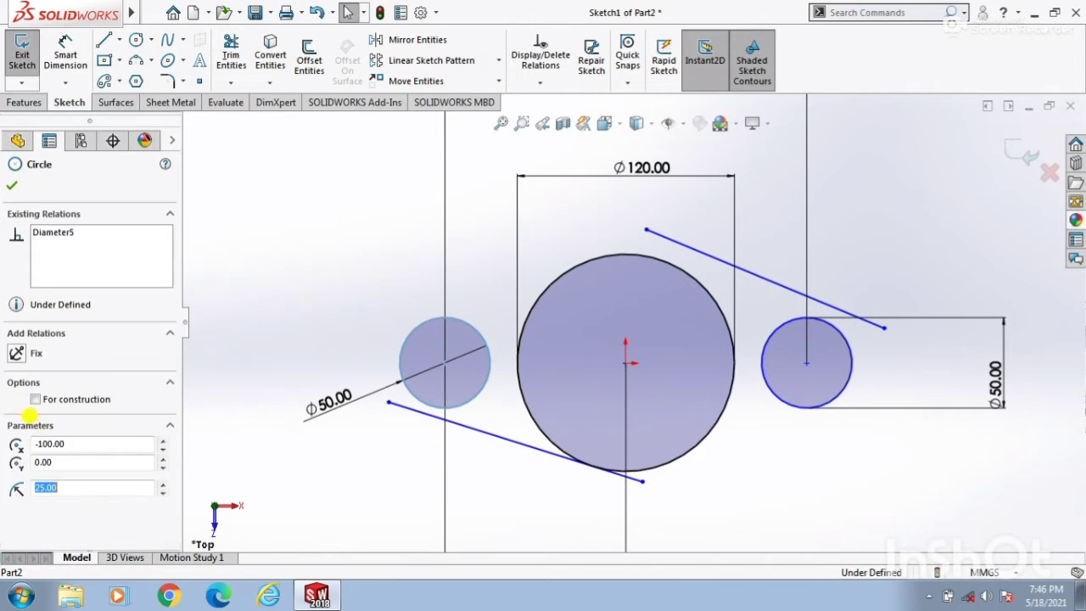
pyautogui.click(32, 352)
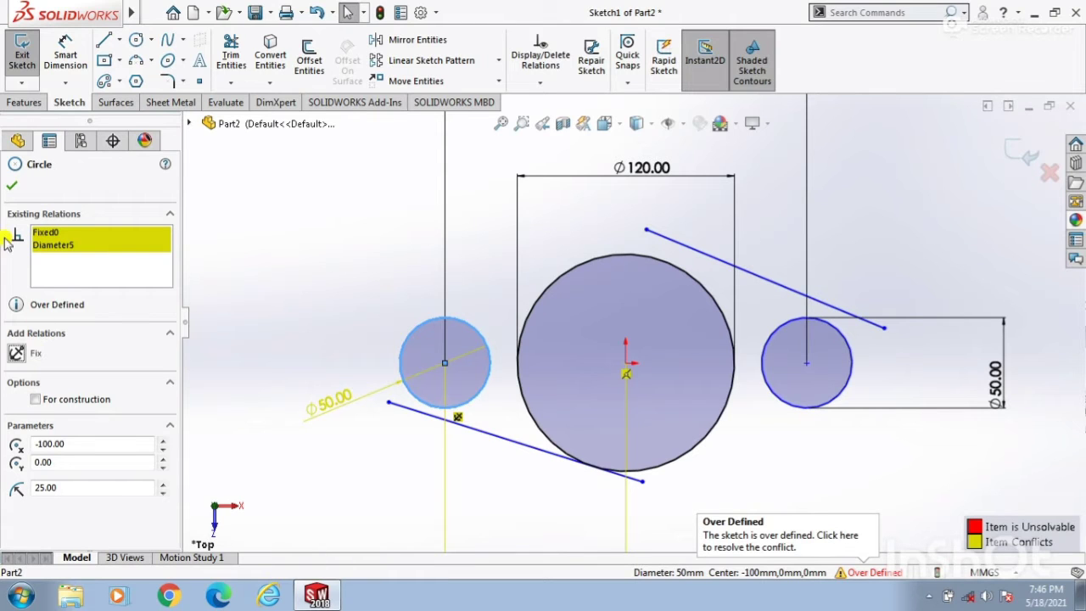
pyautogui.click(204, 204)
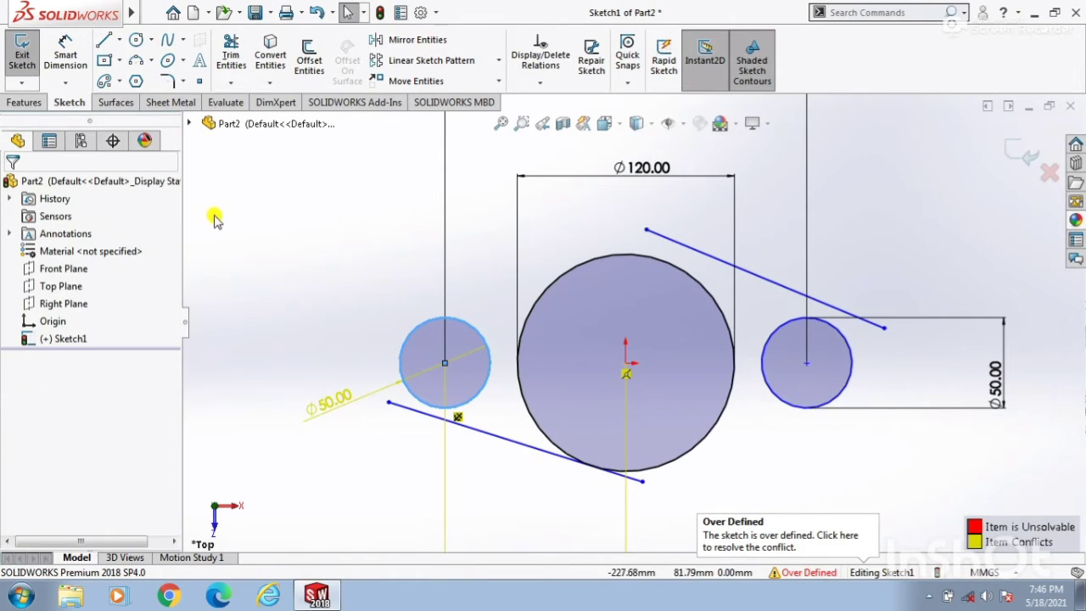
pyautogui.press('f')
pyautogui.hotkey('ctrl', 'z')
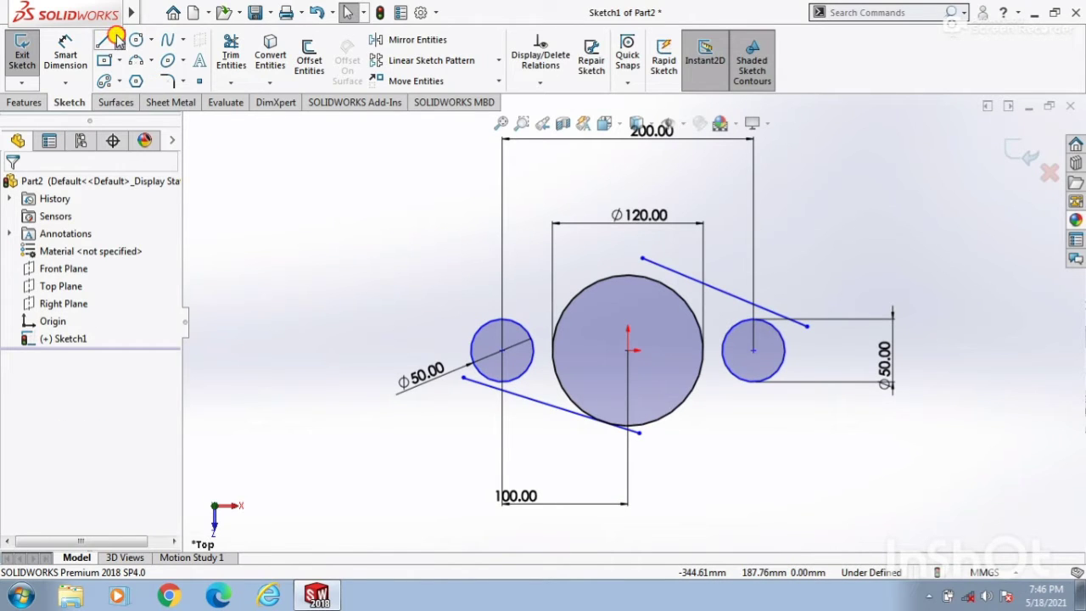
# Step: Draw a horizontal construction centerline through the centers of all three circles, extending beyond both small circles
pyautogui.click(119, 40)
pyautogui.click(134, 78)
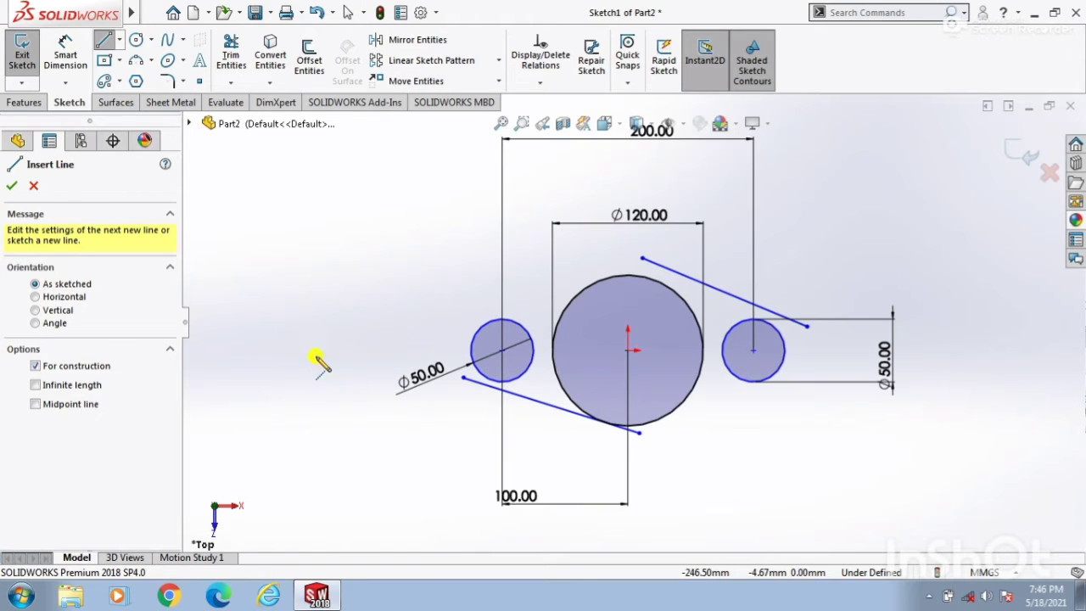
pyautogui.click(280, 351)
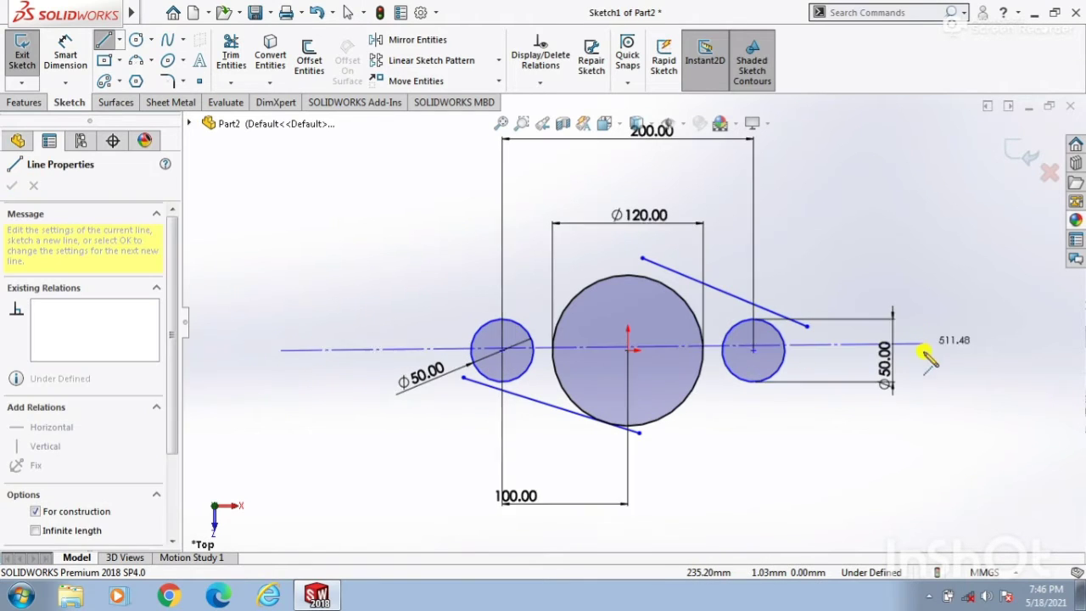
pyautogui.click(961, 351)
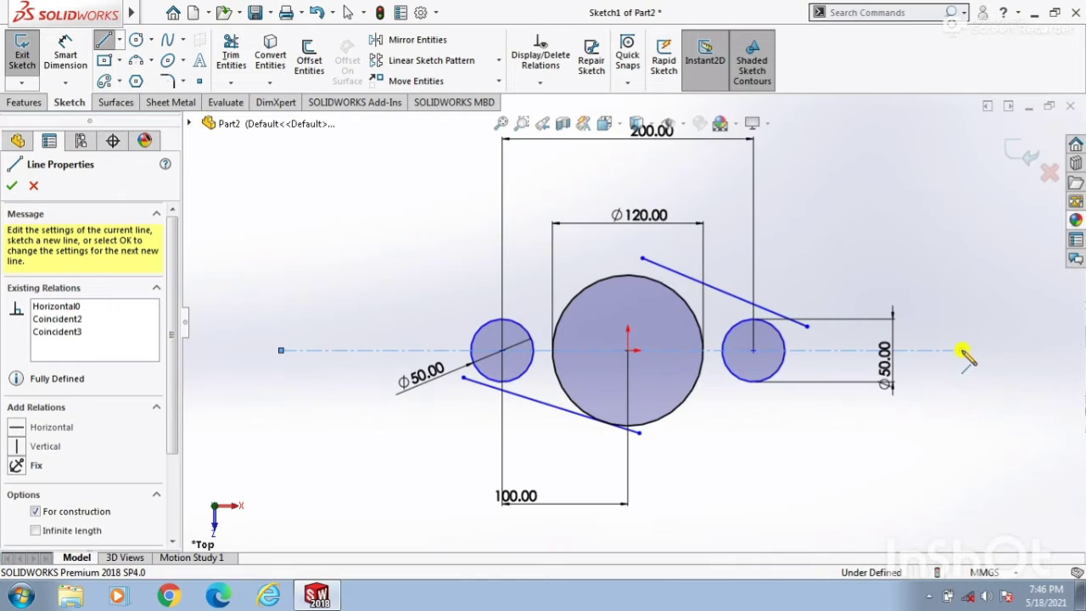
pyautogui.rightClick(962, 353)
pyautogui.click(979, 364)
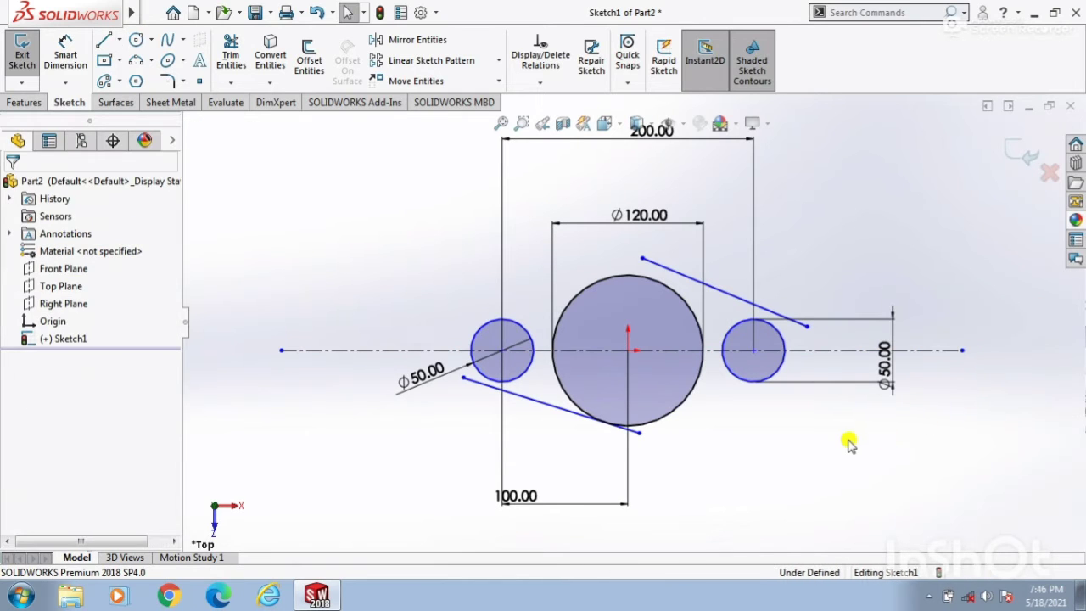
# Step: Apply a Fix relation to the center point of the left small circle
pyautogui.scroll(-3, 504, 374)
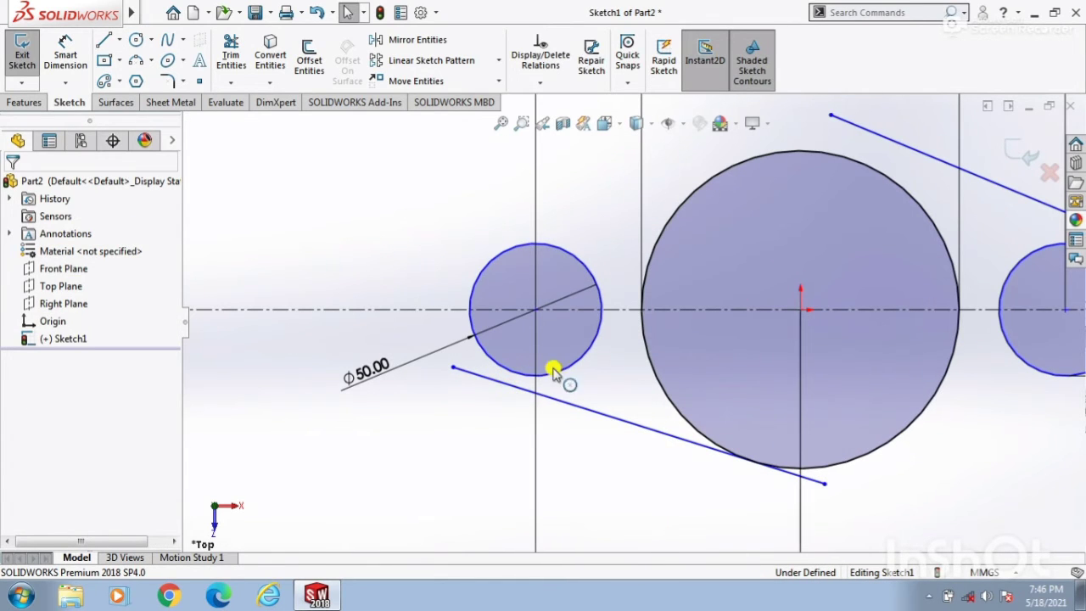
pyautogui.click(535, 310)
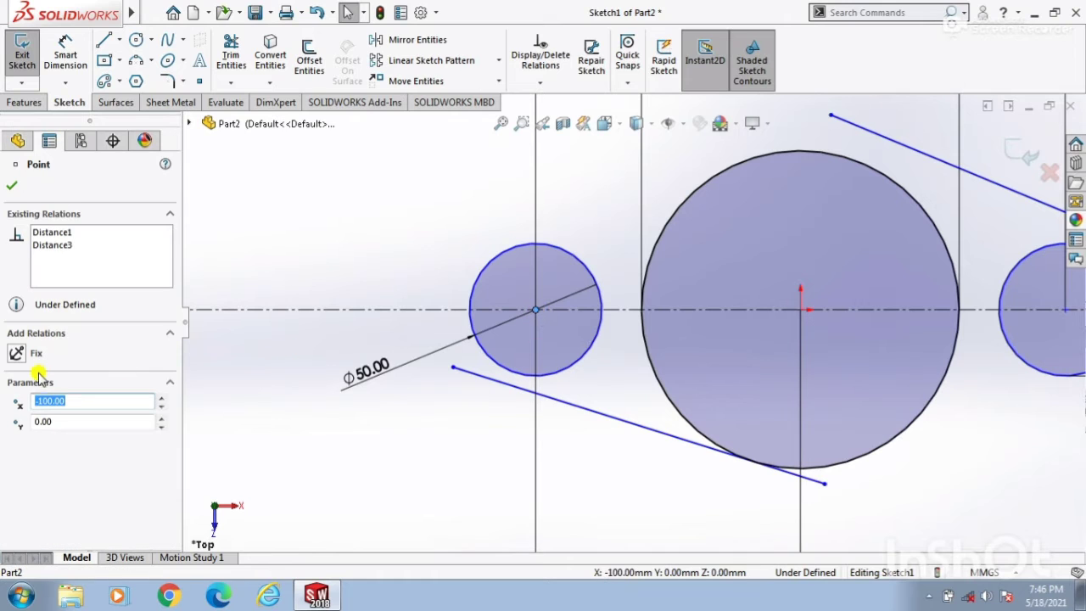
pyautogui.click(17, 352)
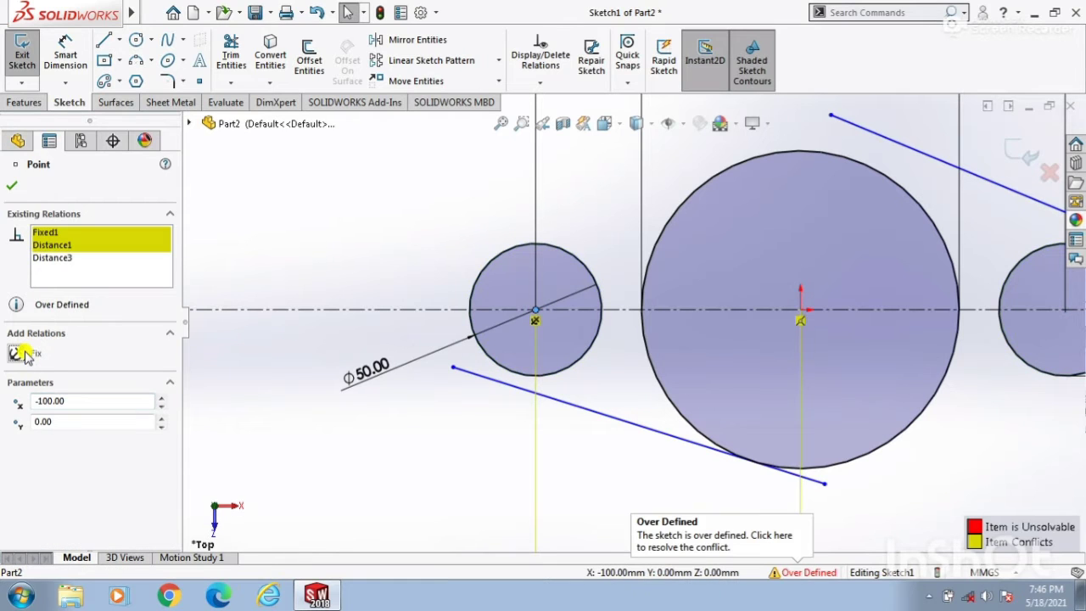
pyautogui.click(10, 188)
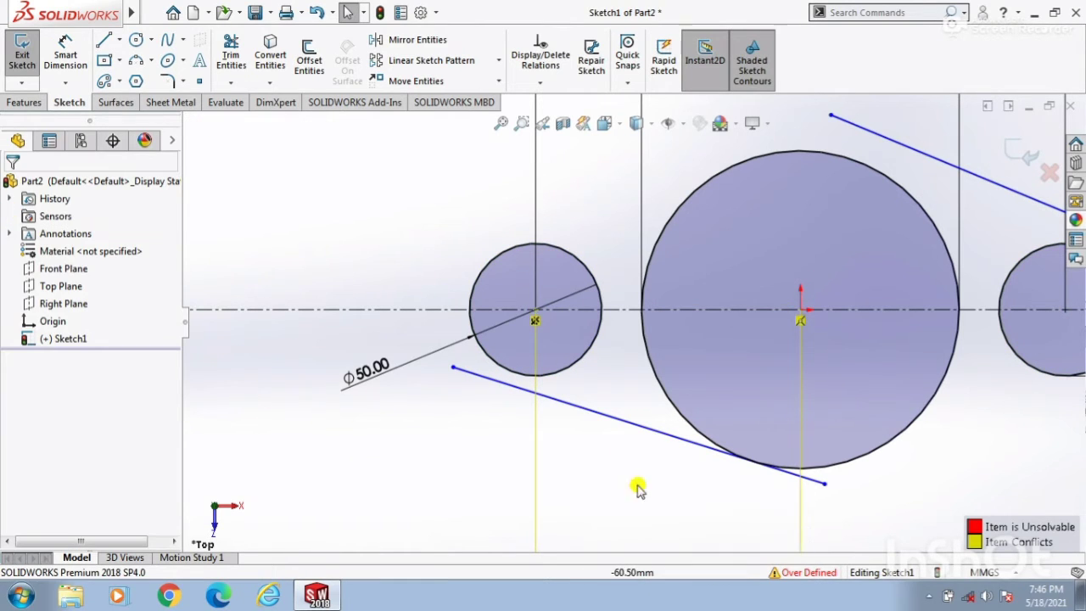
# Step: Make the lower line tangent to the left small circle
pyautogui.press('f')
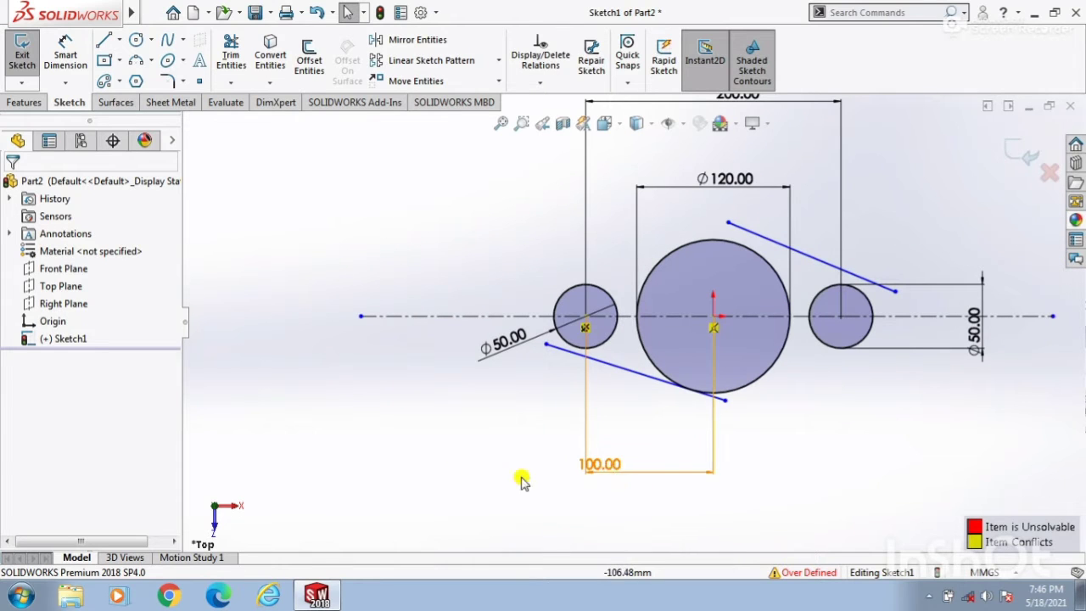
pyautogui.scroll(-3, 639, 312)
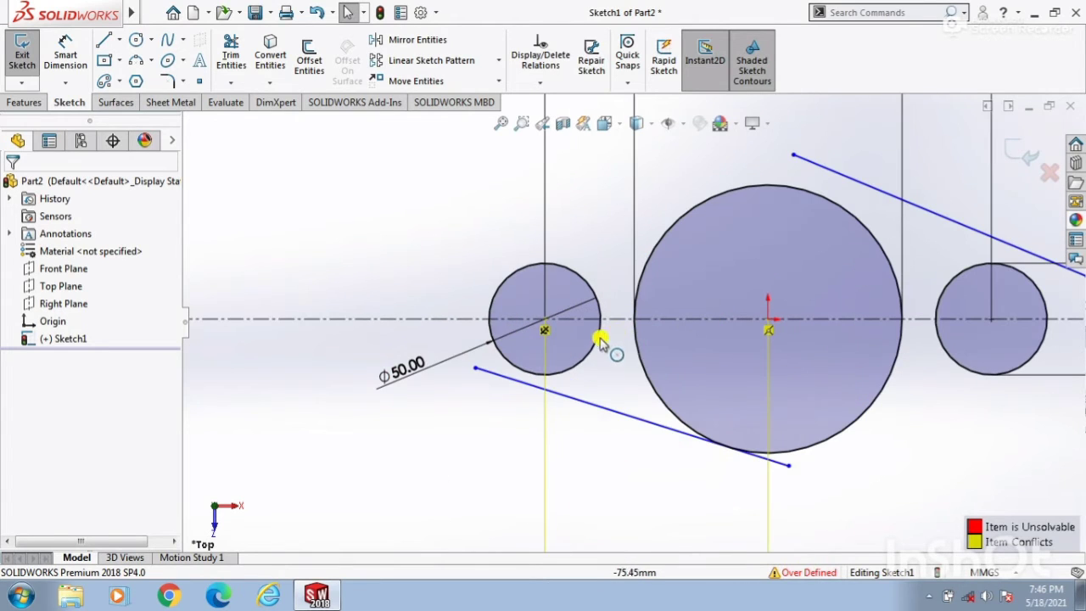
pyautogui.click(556, 376)
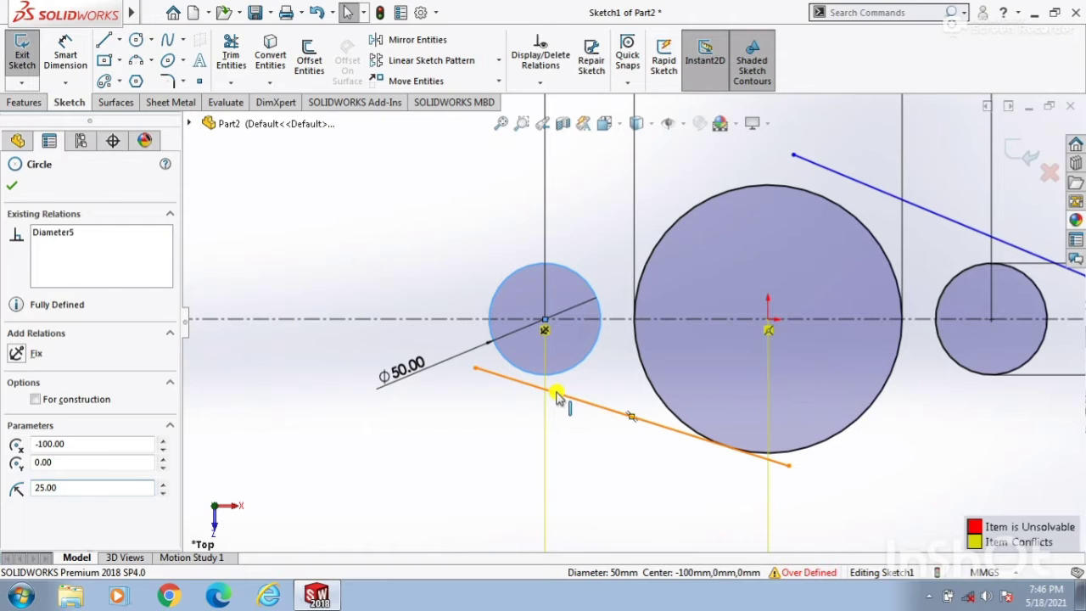
pyautogui.click(557, 388)
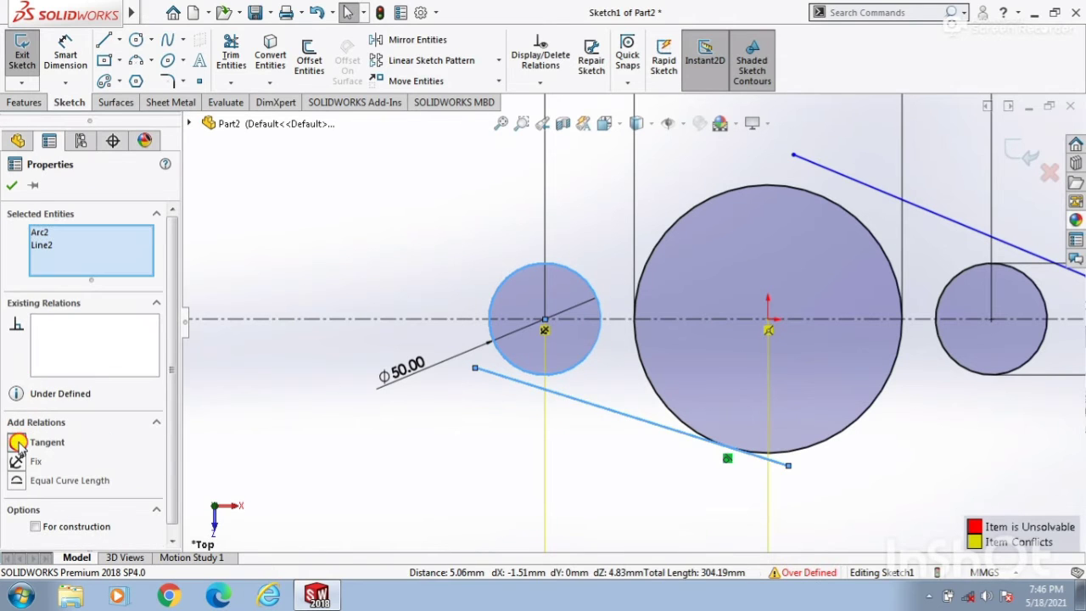
pyautogui.click(17, 442)
pyautogui.click(14, 183)
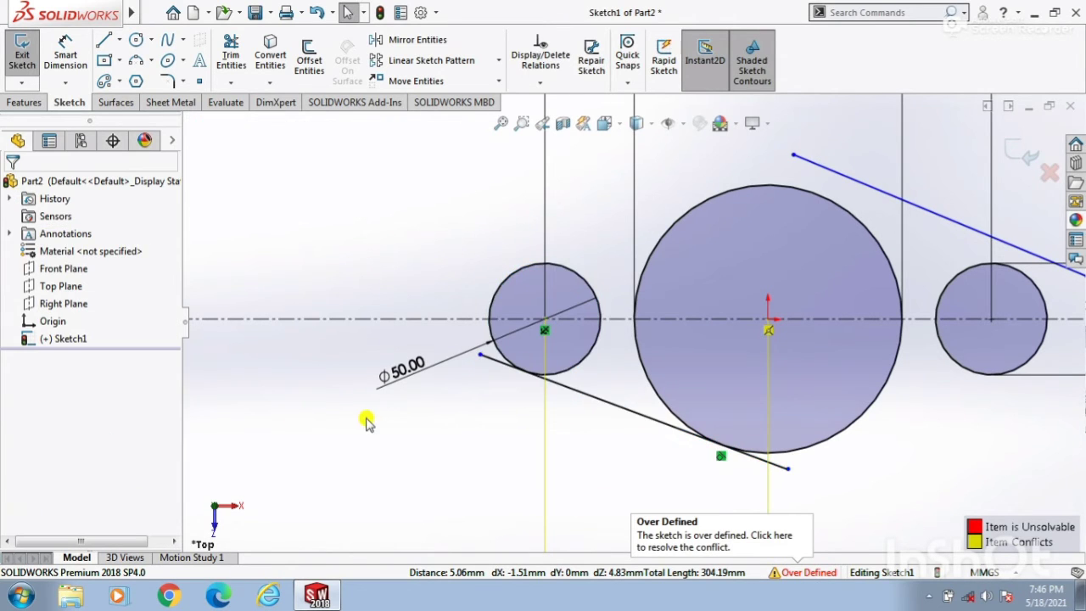
# Step: Make the upper line tangent to both the 120 mm circle and the right small circle
pyautogui.scroll(3, 704, 305)
pyautogui.scroll(-3, 780, 259)
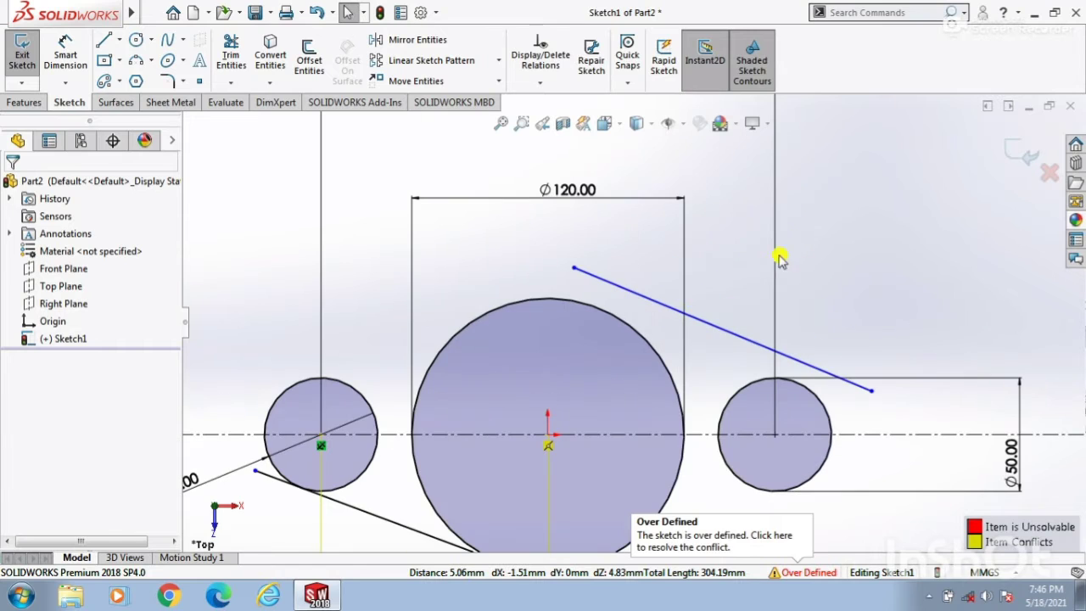
pyautogui.click(616, 315)
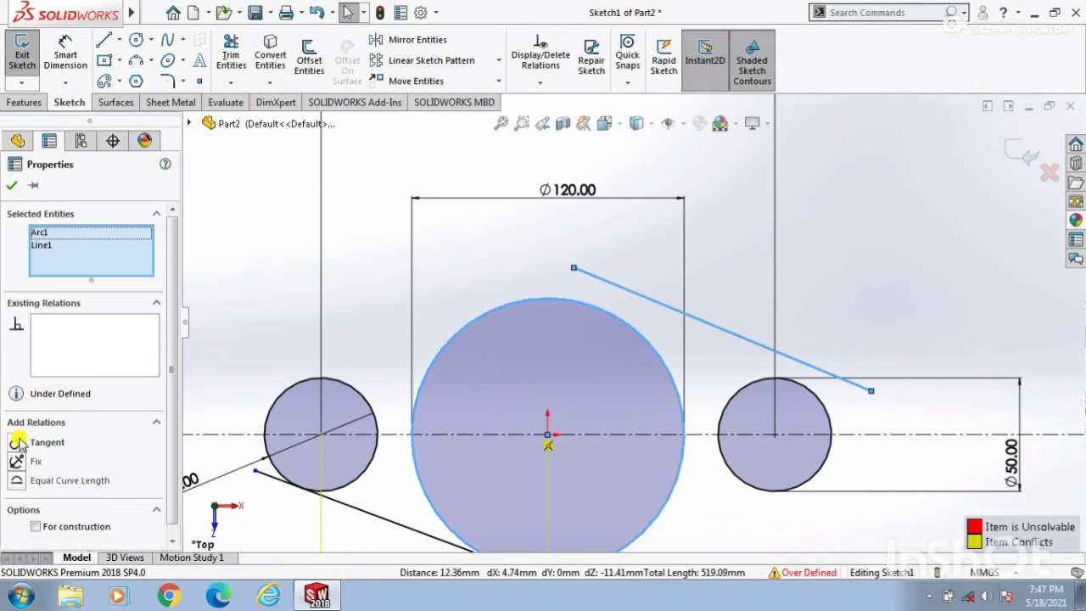
pyautogui.click(17, 442)
pyautogui.click(10, 187)
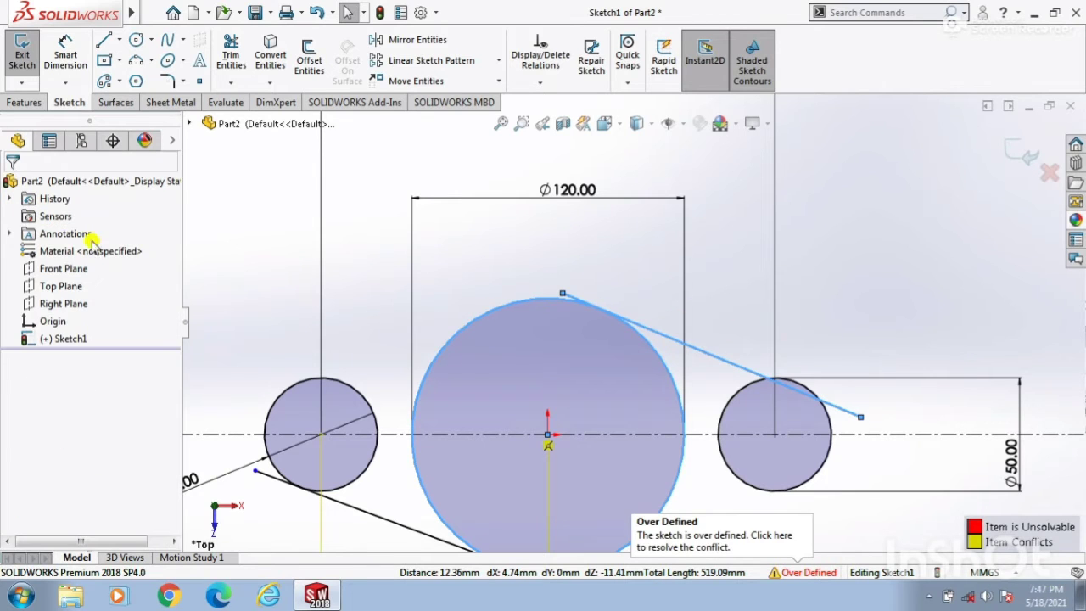
pyautogui.click(738, 373)
pyautogui.click(739, 365)
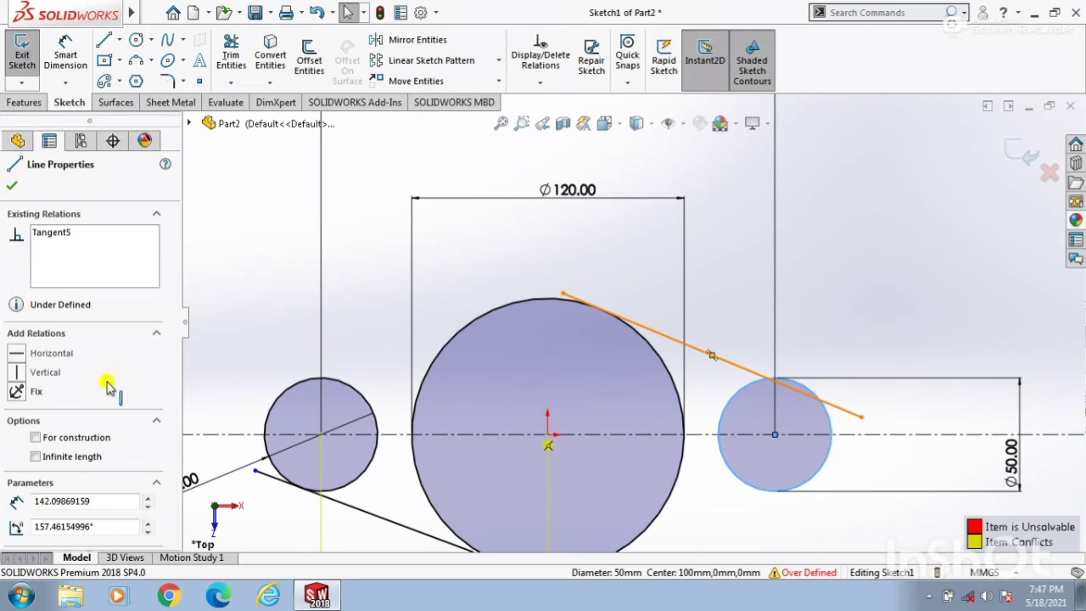
pyautogui.click(16, 442)
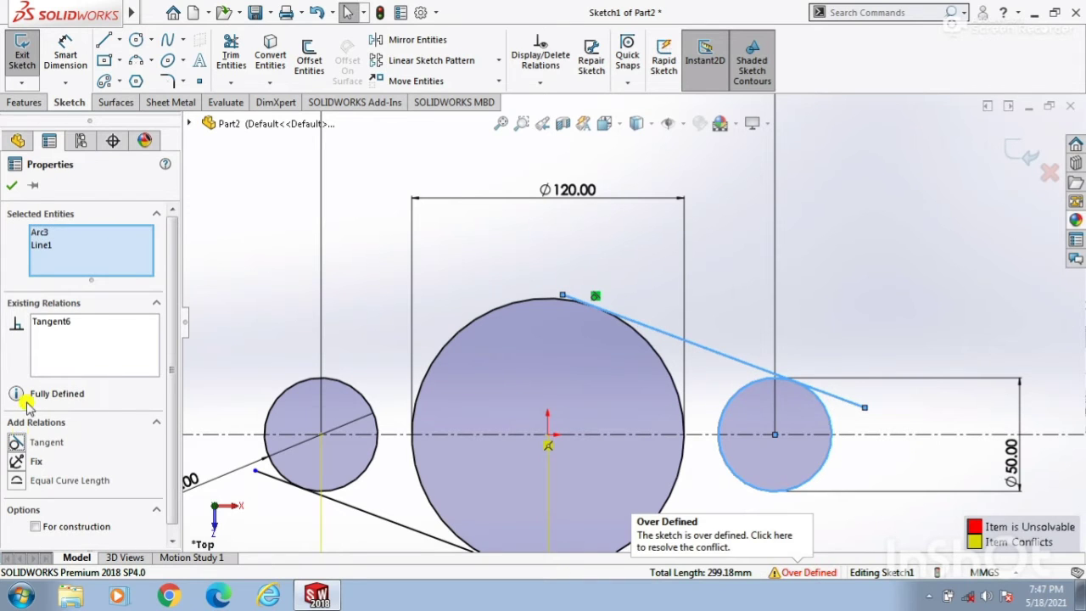
pyautogui.click(10, 185)
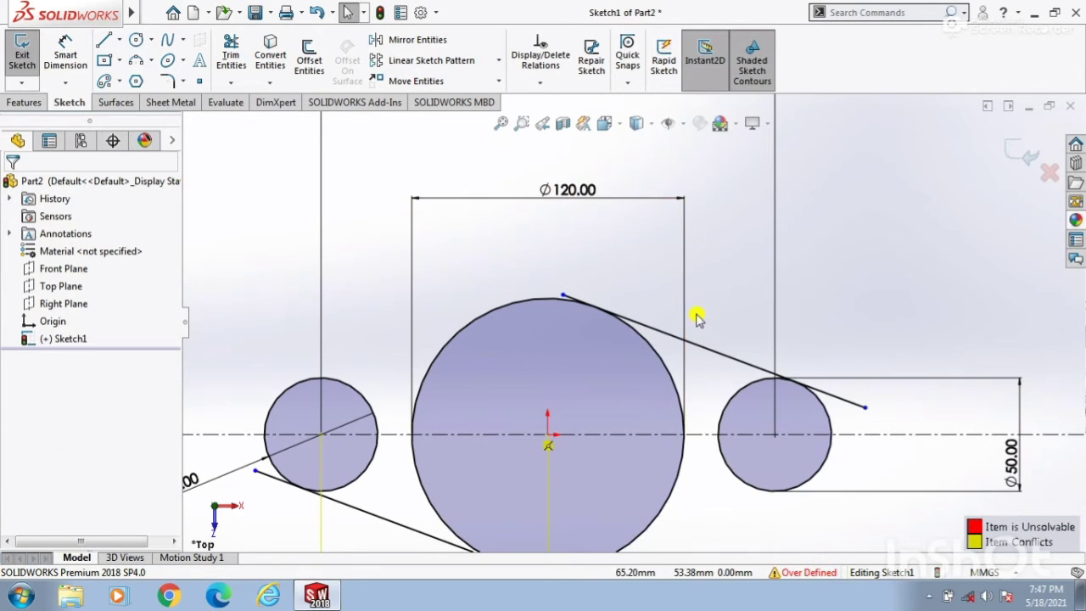
# Step: Trim the overhanging ends of both lines back to their tangent points on the circles with Trim to closest
pyautogui.scroll(3, 696, 320)
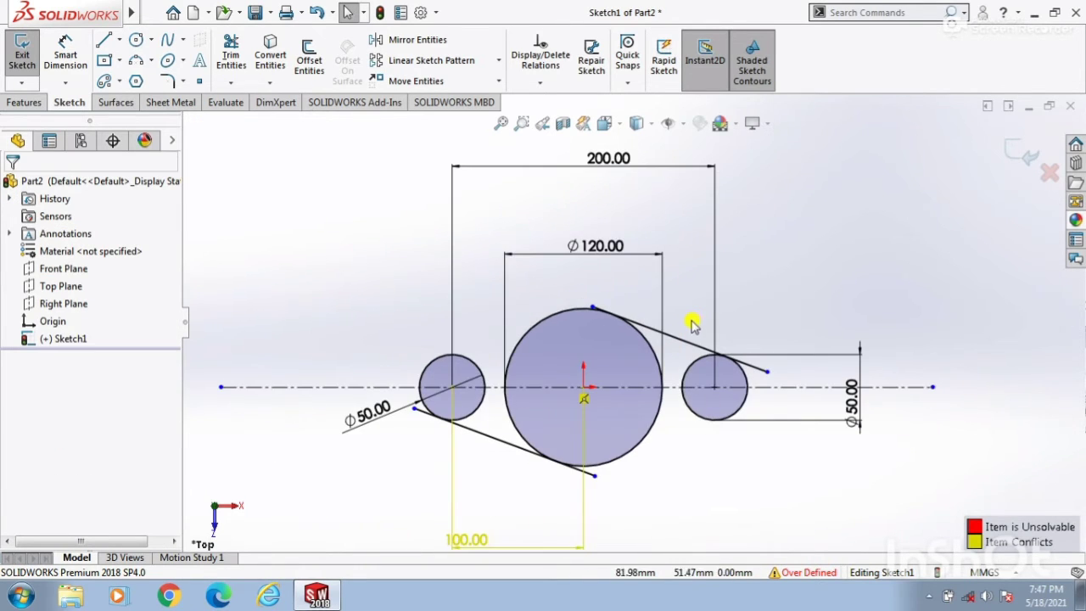
pyautogui.click(231, 50)
pyautogui.scroll(-5, 445, 401)
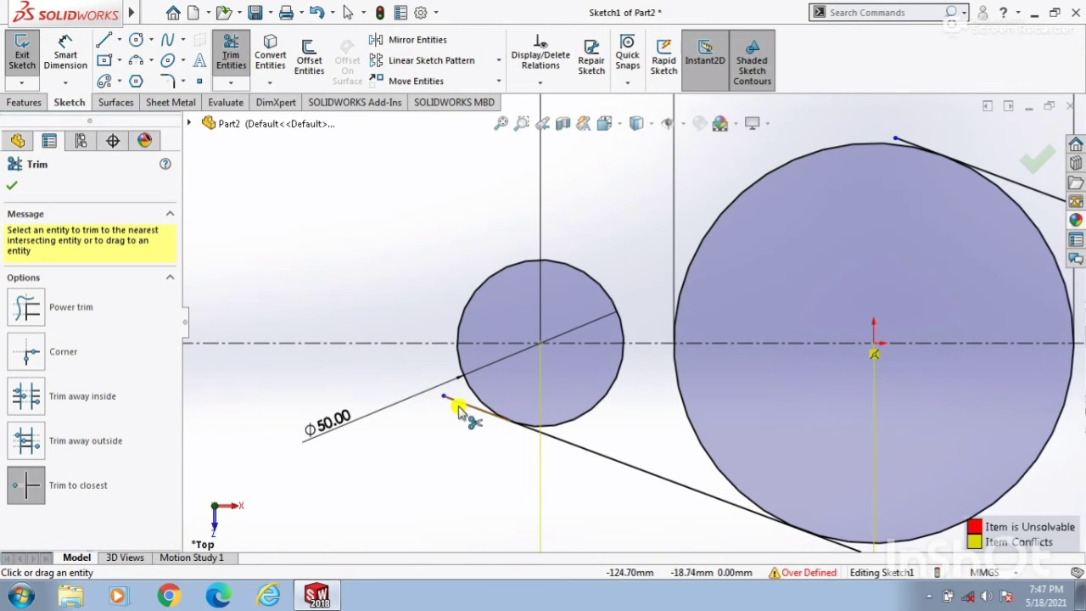
pyautogui.click(458, 409)
pyautogui.scroll(3, 479, 437)
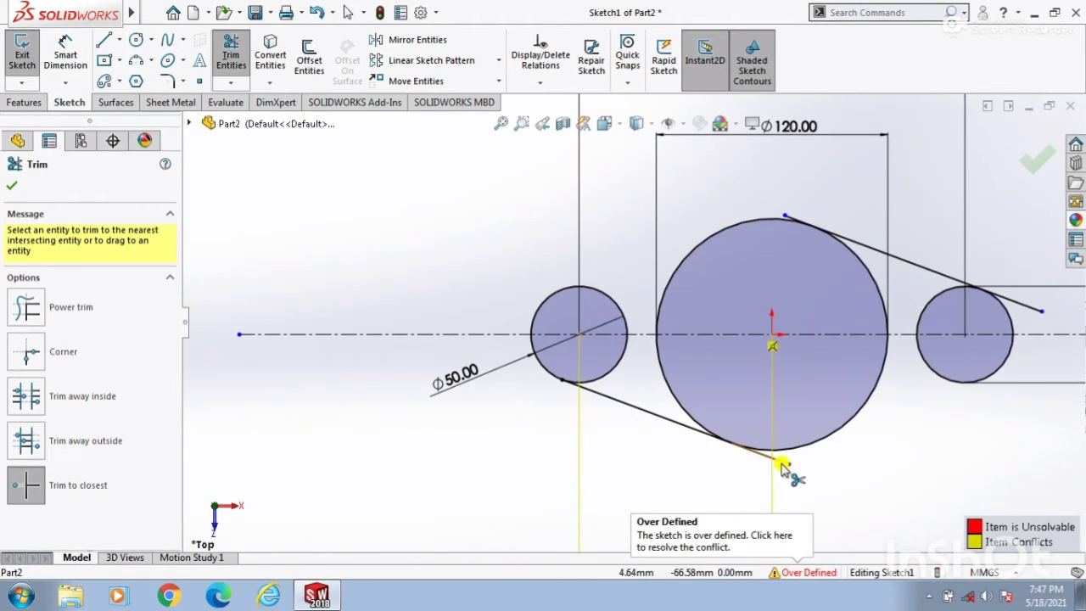
pyautogui.click(1017, 311)
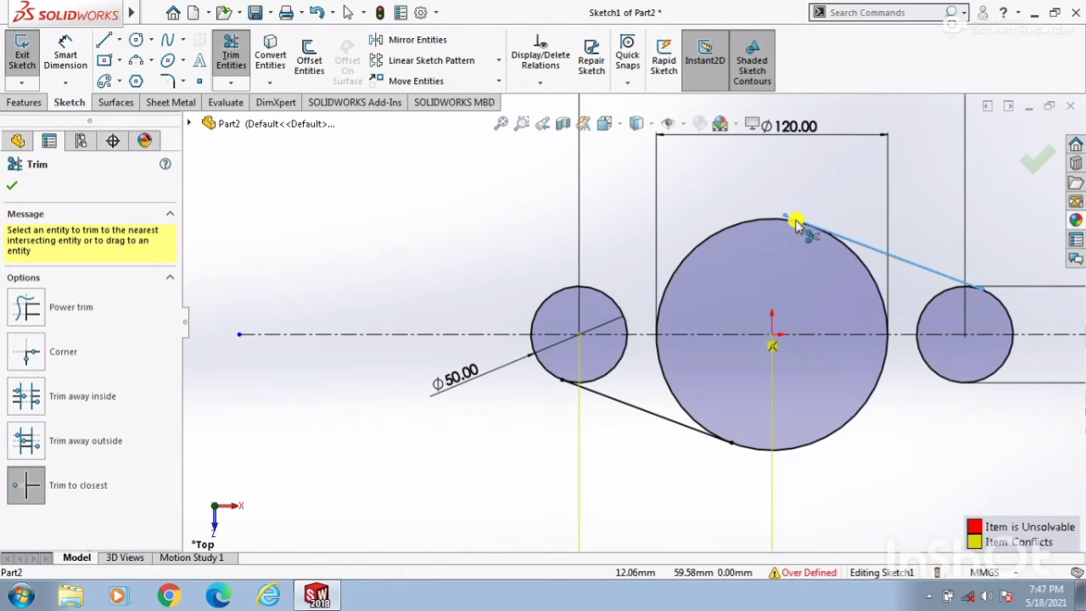
pyautogui.scroll(-2, 861, 237)
pyautogui.press('f')
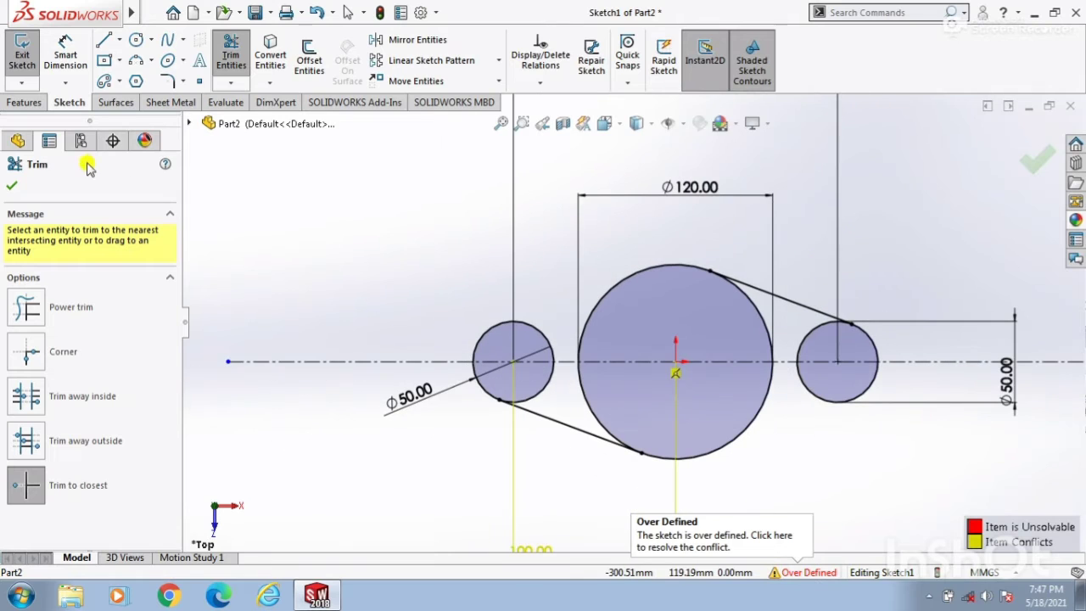
pyautogui.click(13, 187)
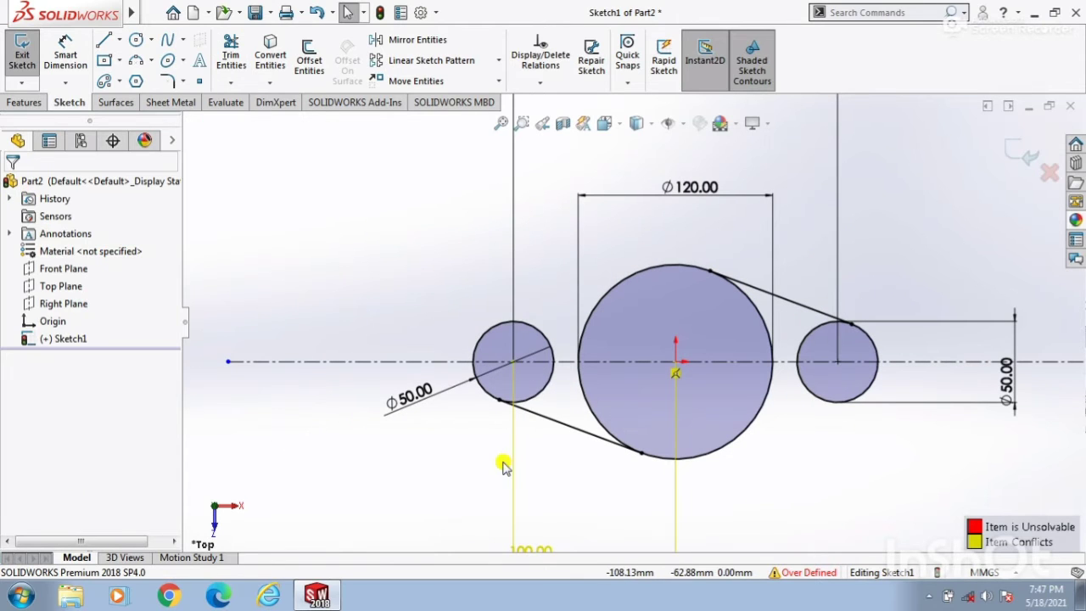
# Step: Mirror copies of the two tangent lines about the horizontal centerline
pyautogui.click(574, 430)
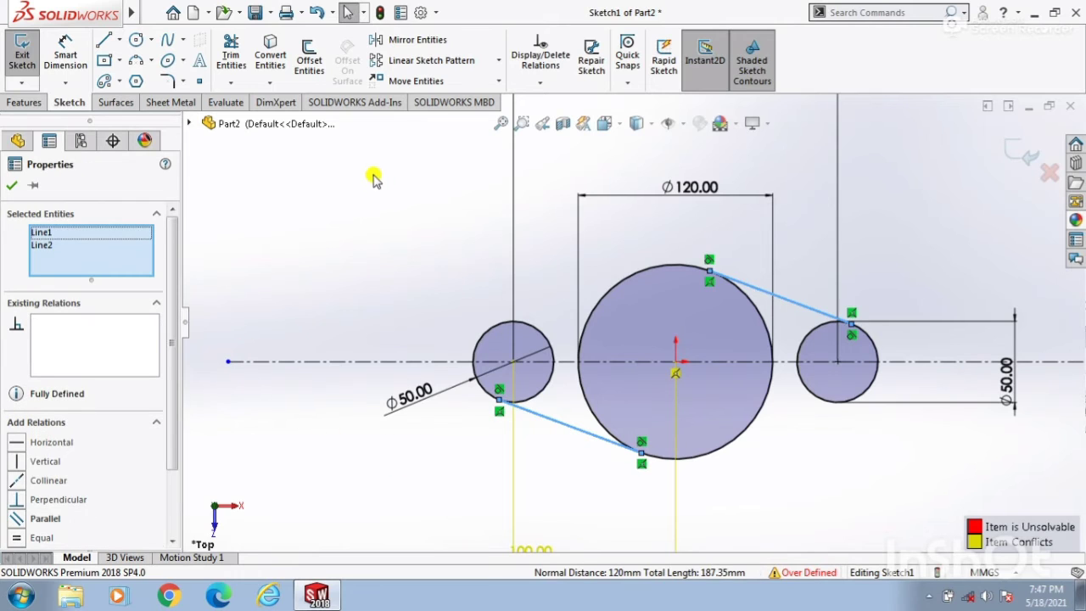
pyautogui.click(404, 39)
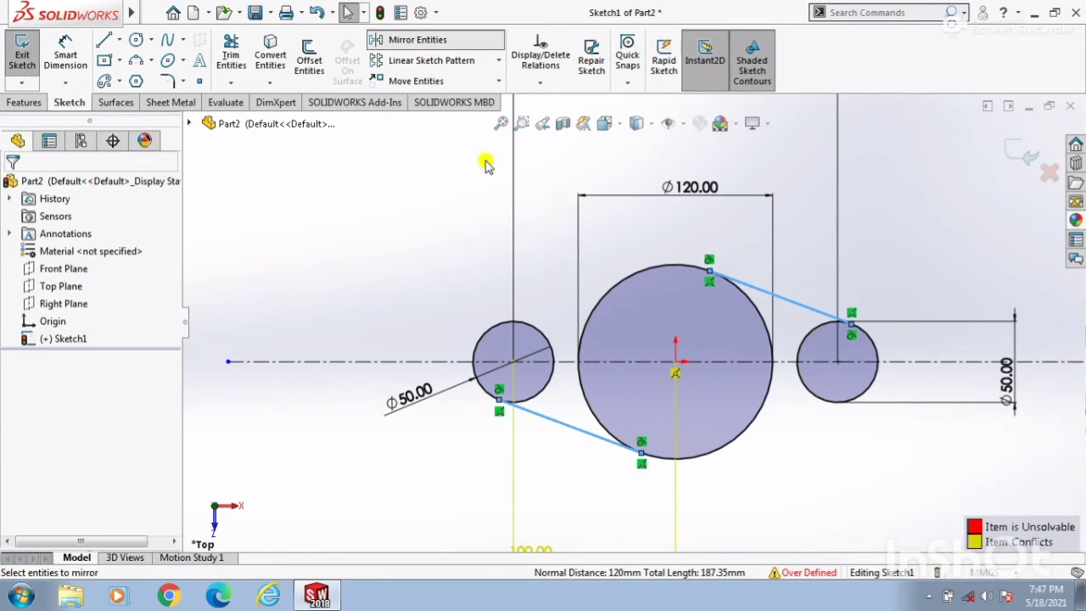
pyautogui.click(106, 389)
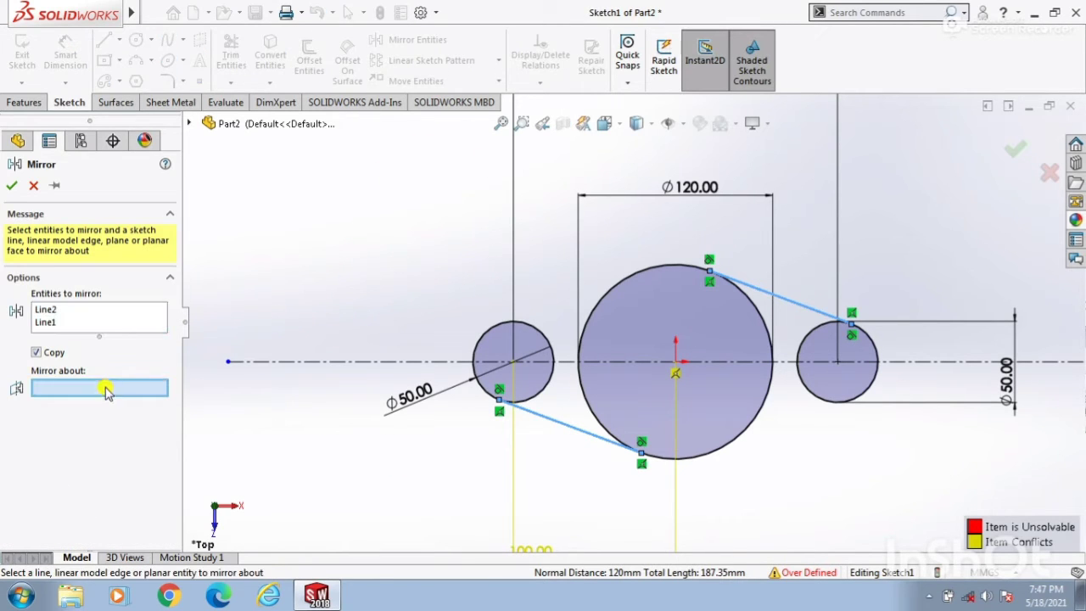
pyautogui.click(720, 362)
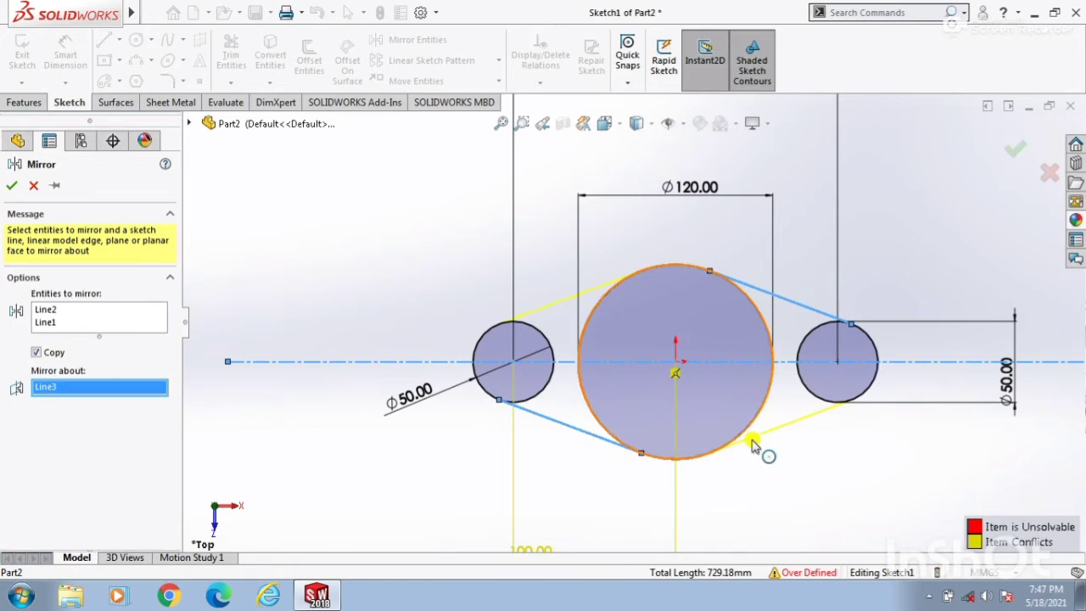
pyautogui.click(14, 186)
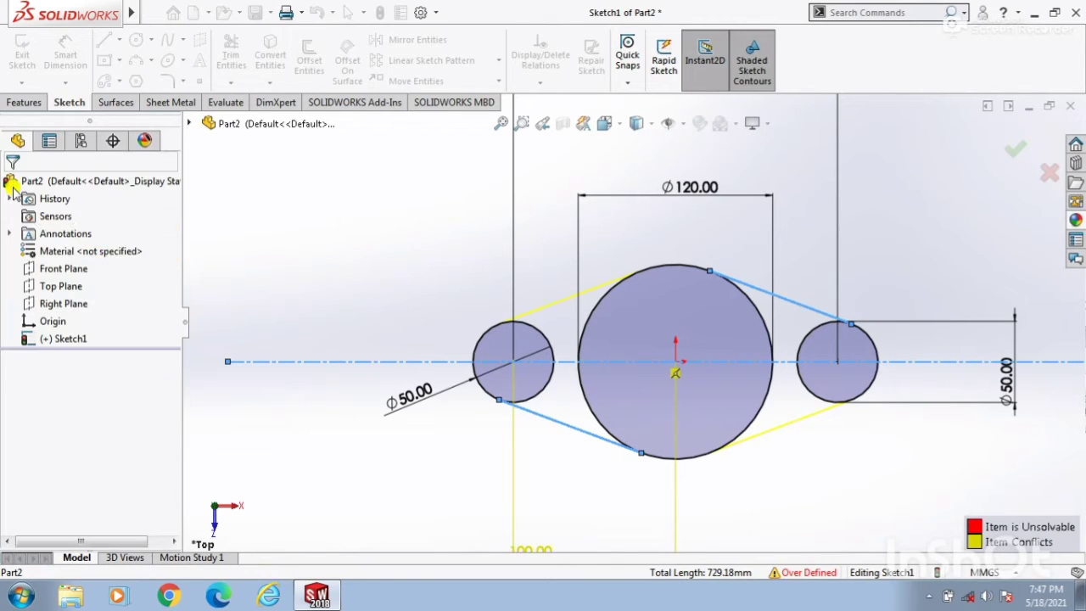
# Step: Trim away the inner arcs of the 120 mm circle and both 50 mm circles, leaving only the outer link-shaped outline
pyautogui.press('f')
pyautogui.scroll(-3, 797, 293)
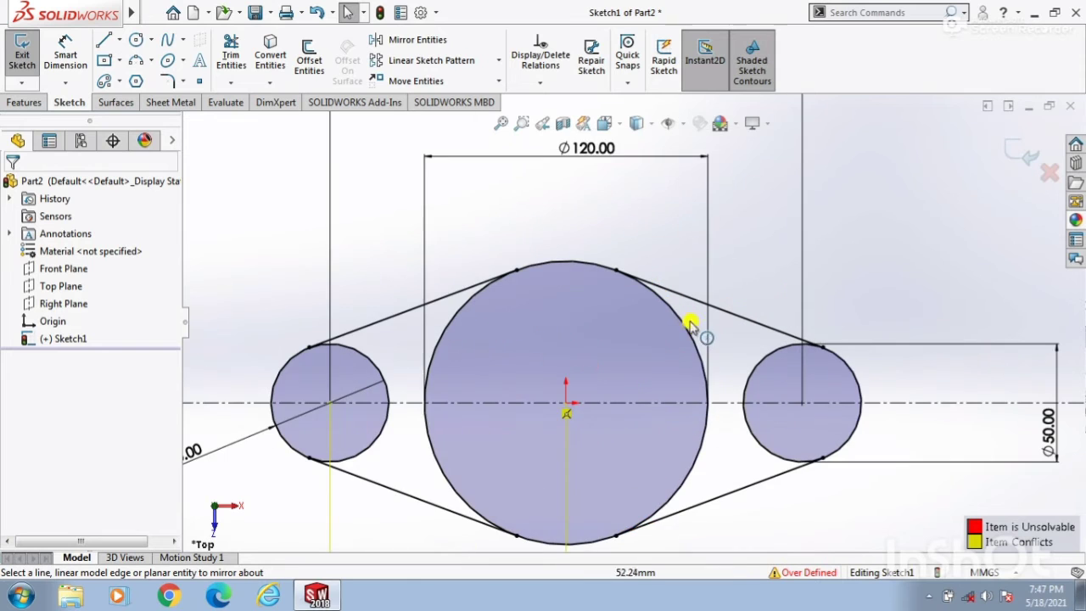
pyautogui.scroll(2, 693, 345)
pyautogui.click(231, 55)
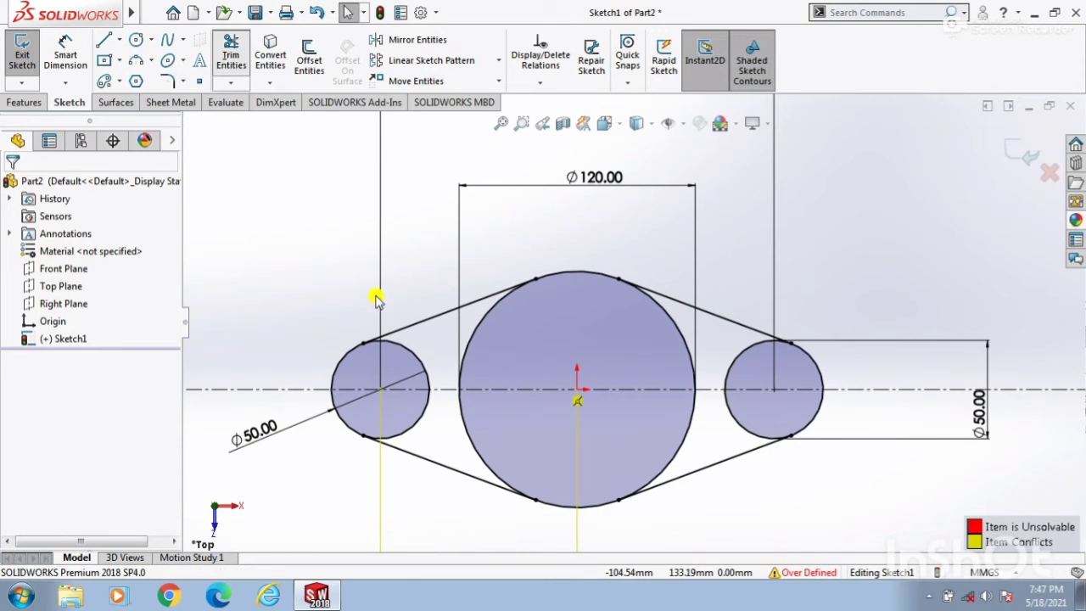
pyautogui.moveTo(478, 350)
pyautogui.mouseDown()
pyautogui.moveTo(467, 356)
pyautogui.moveTo(704, 375)
pyautogui.moveTo(695, 359)
pyautogui.mouseUp()
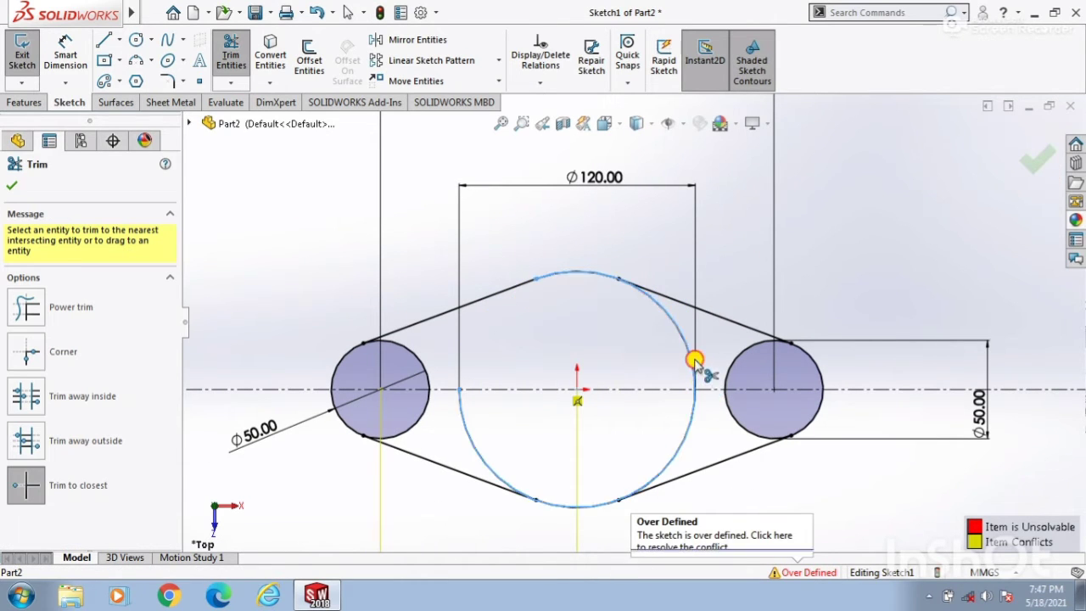
pyautogui.moveTo(694, 416)
pyautogui.mouseDown()
pyautogui.moveTo(475, 451)
pyautogui.moveTo(419, 424)
pyautogui.moveTo(421, 364)
pyautogui.moveTo(752, 455)
pyautogui.moveTo(731, 370)
pyautogui.moveTo(705, 392)
pyautogui.moveTo(687, 395)
pyautogui.moveTo(684, 382)
pyautogui.mouseUp()
pyautogui.click(681, 389)
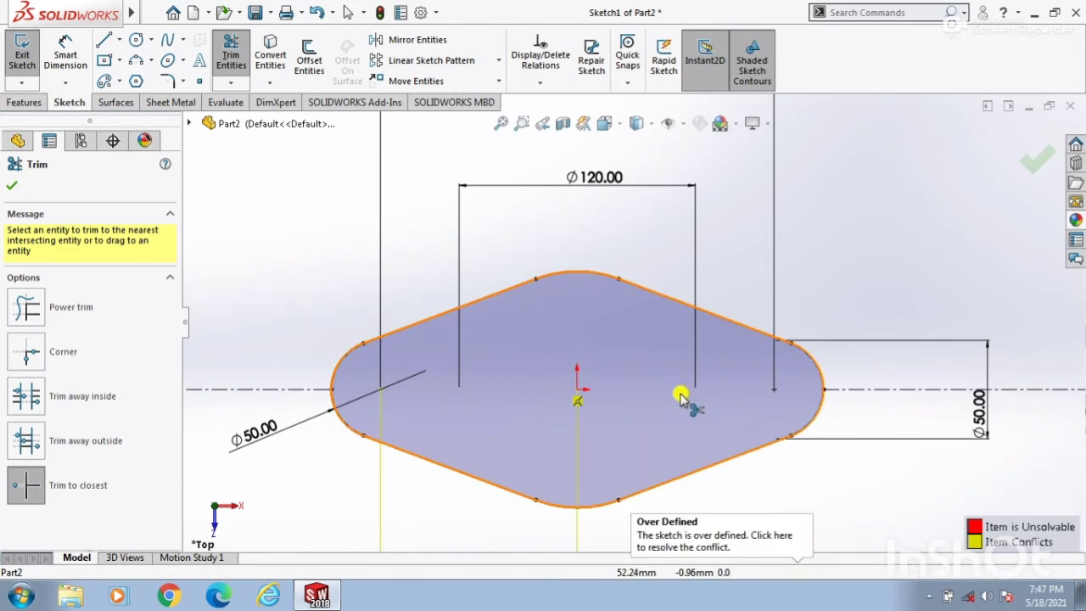
# Step: Trim away the horizontal centerline on both sides of the outline and delete the conflicting 100 mm dimension below it
pyautogui.click(257, 395)
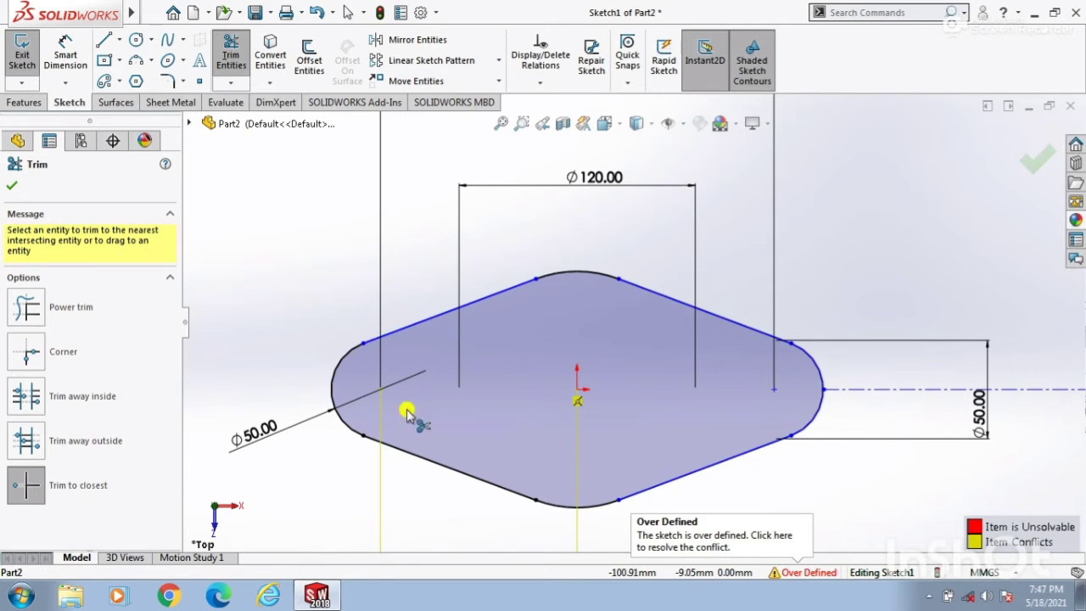
pyautogui.click(869, 392)
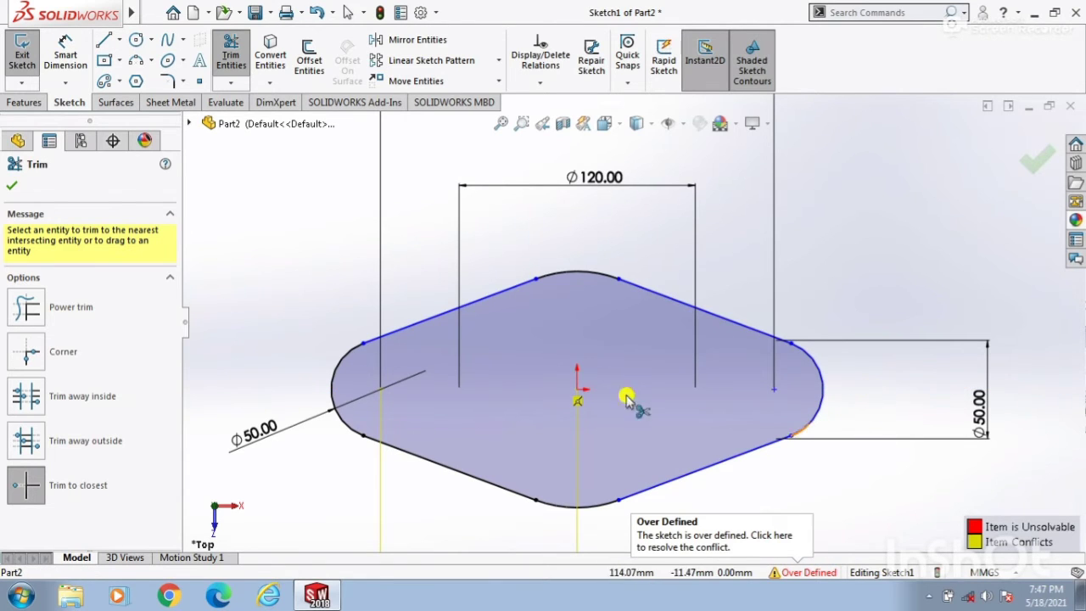
pyautogui.click(13, 188)
pyautogui.press('f')
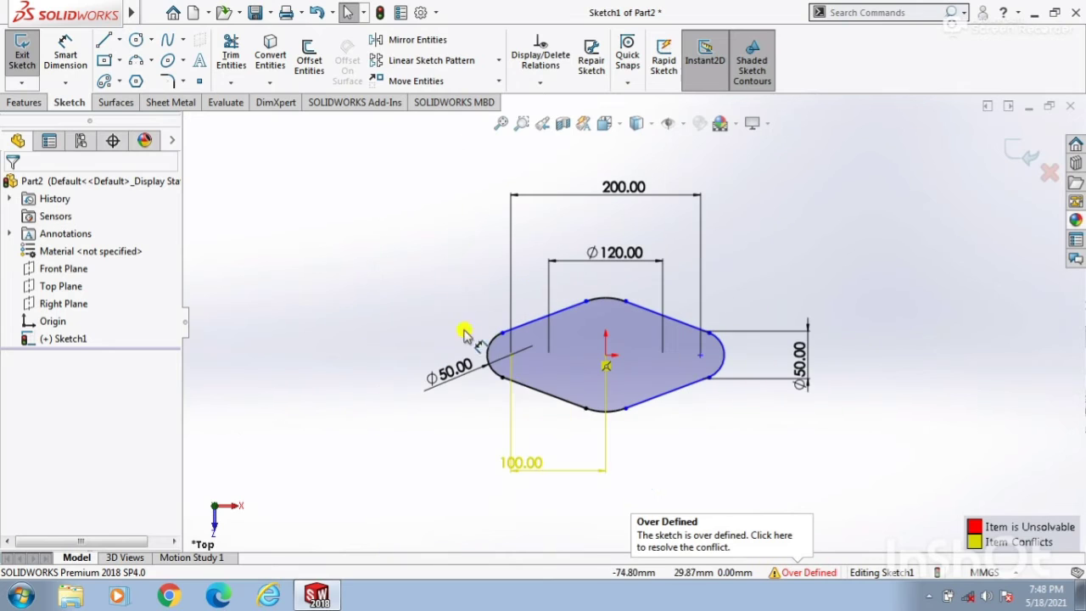
pyautogui.click(523, 460)
pyautogui.press('Delete')
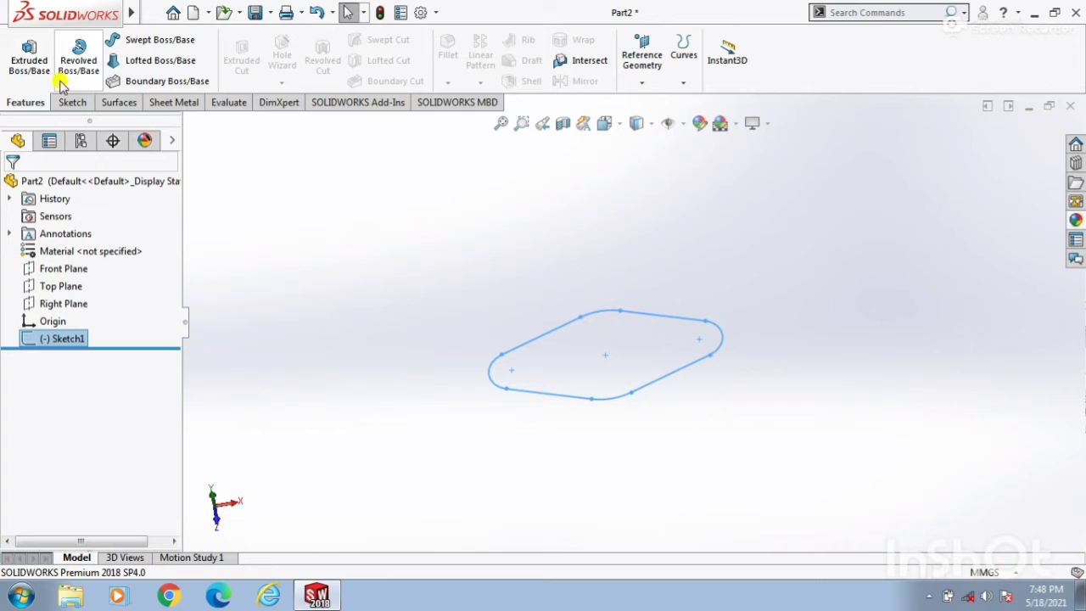
# Step: Extrude the link-shaped profile as a boss 20 mm thick with the Mid Plane end condition
pyautogui.click(31, 66)
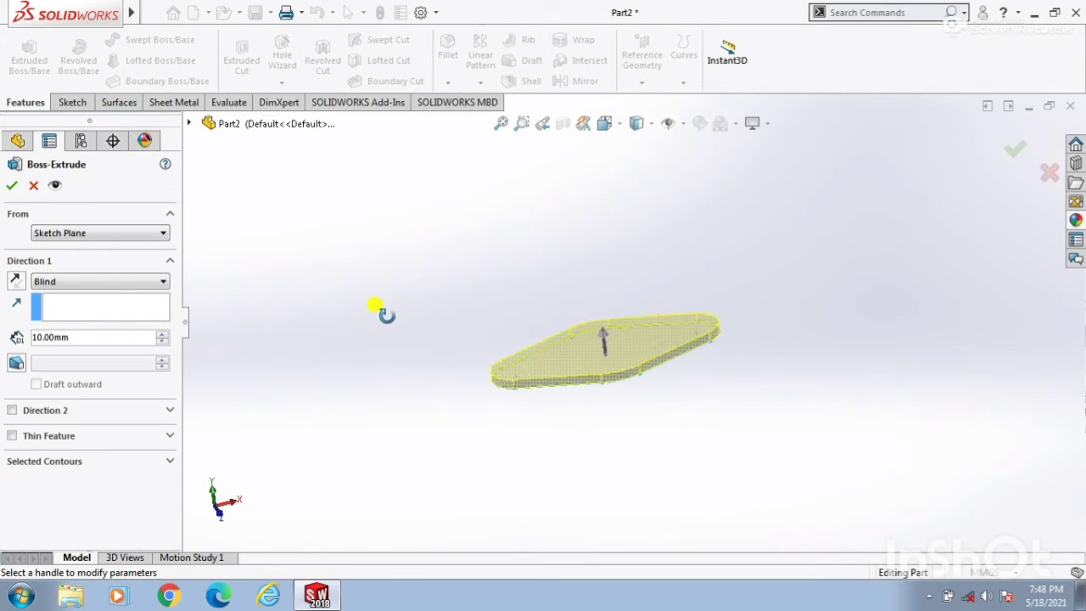
pyautogui.click(117, 284)
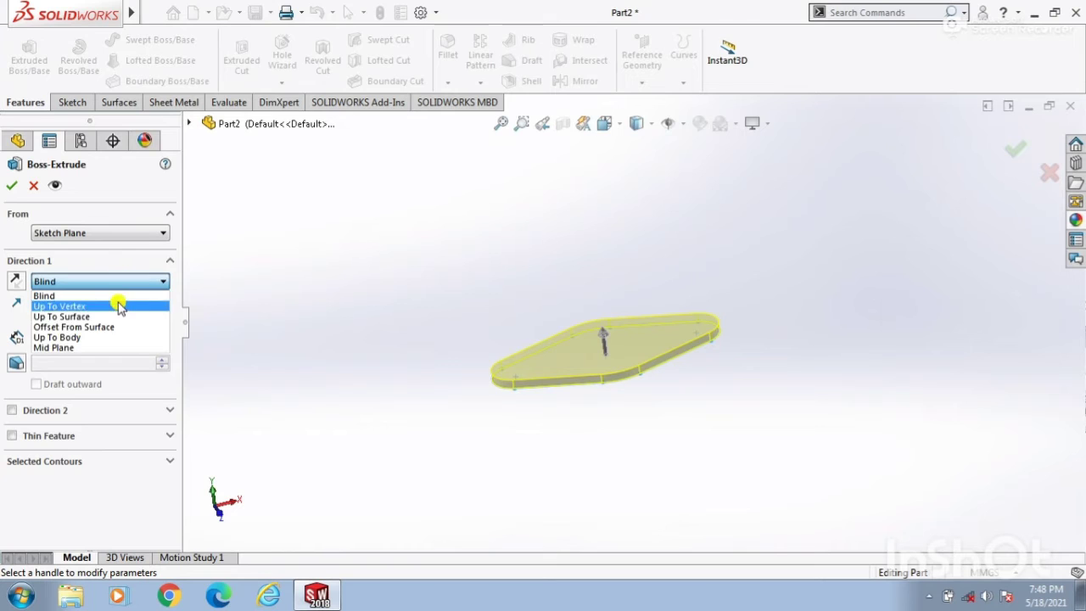
pyautogui.click(90, 347)
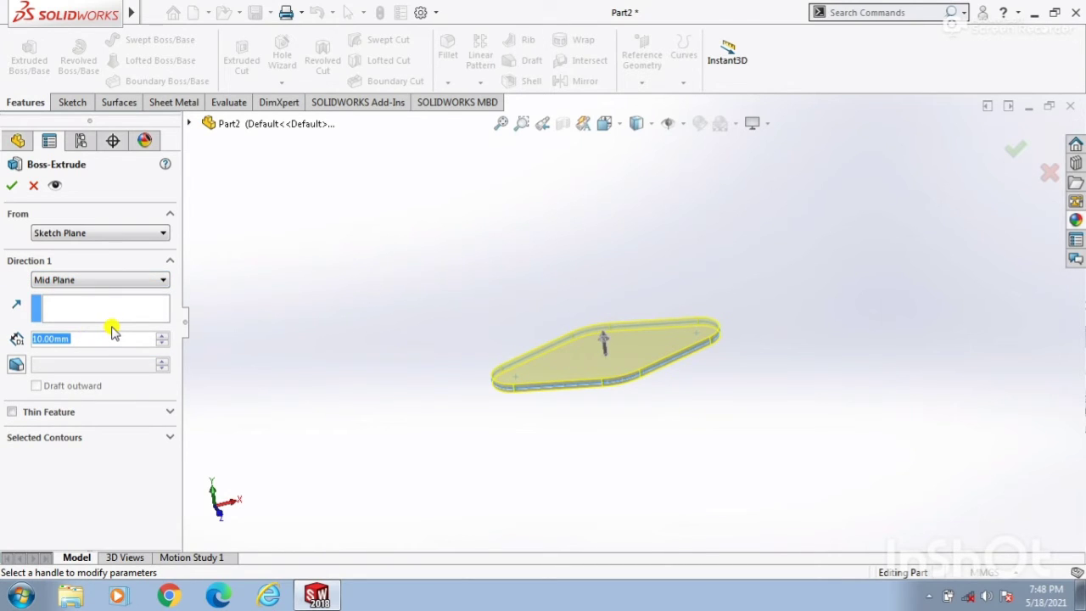
pyautogui.write('2')
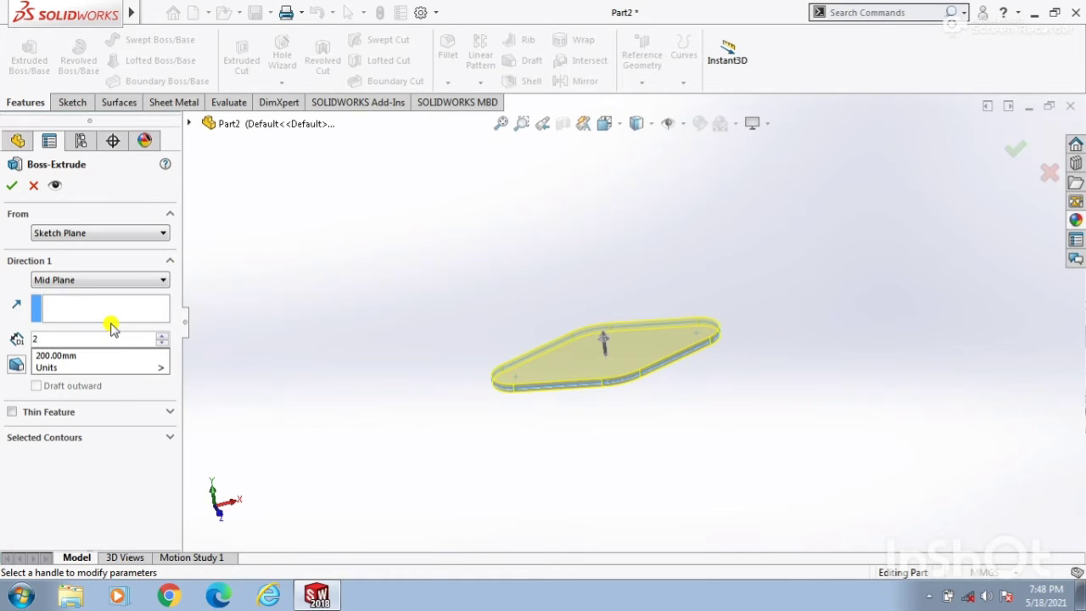
pyautogui.write('0')
pyautogui.press('Return')
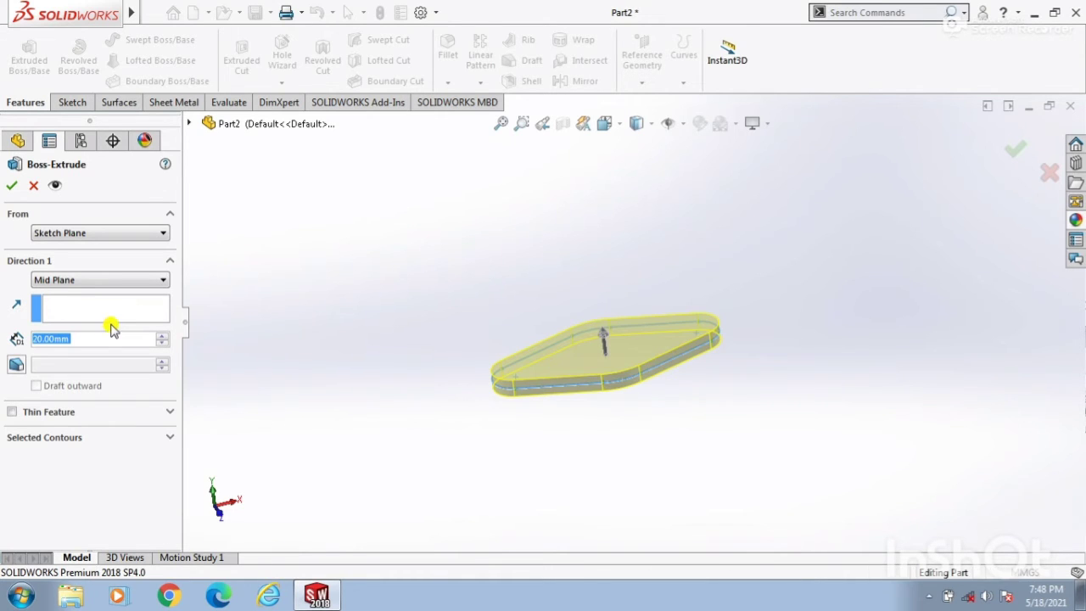
pyautogui.moveTo(497, 298); pyautogui.dragTo(474, 349, button='middle')
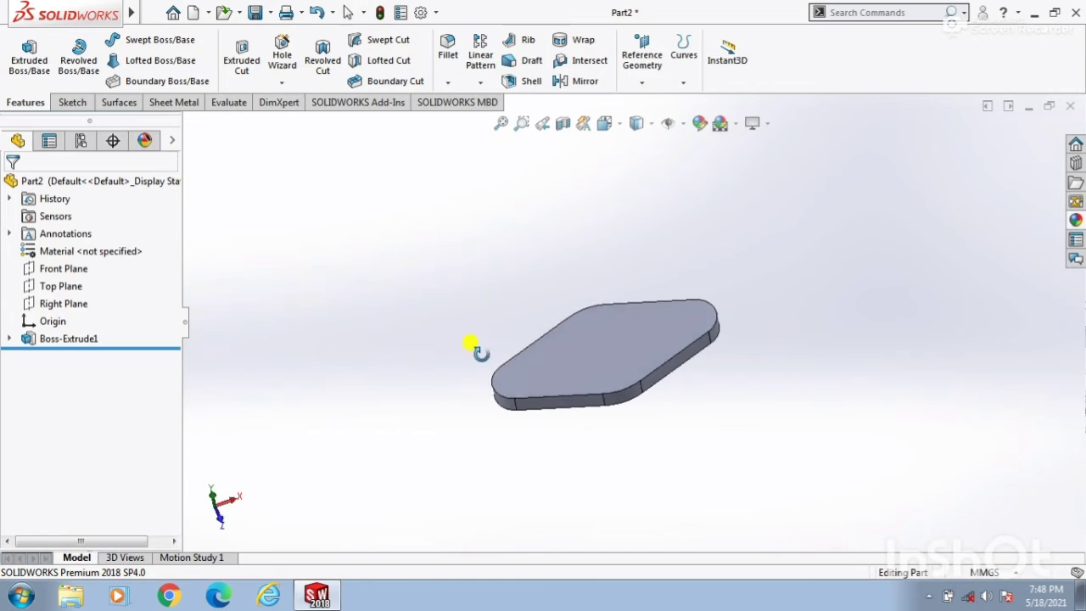
# Step: Start a new sketch on the Top Plane, midway through the thickness of the extruded plate
pyautogui.click(59, 286)
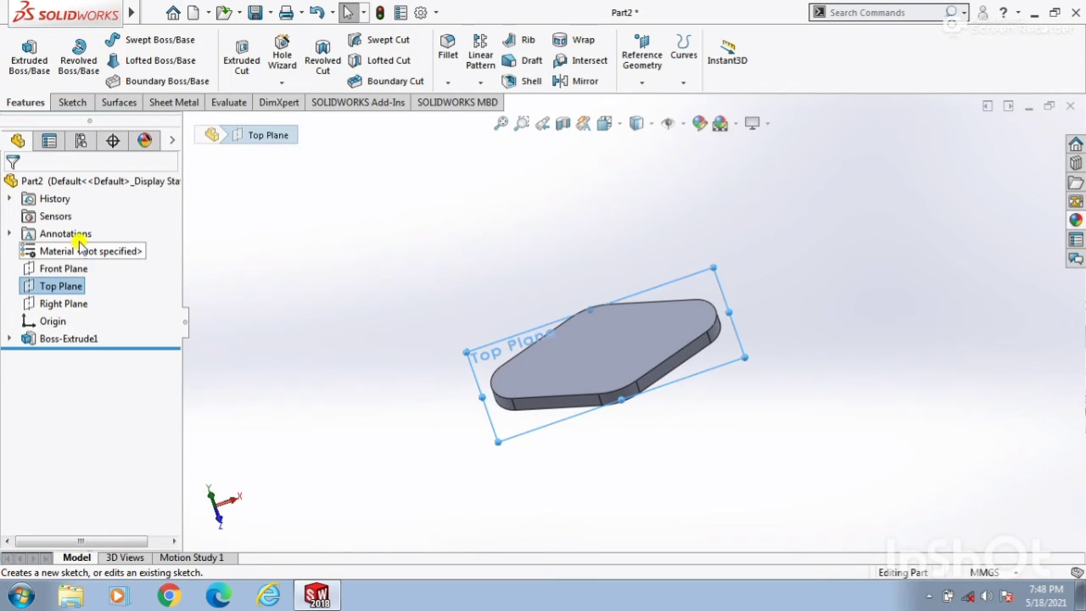
pyautogui.click(201, 292)
pyautogui.click(52, 281)
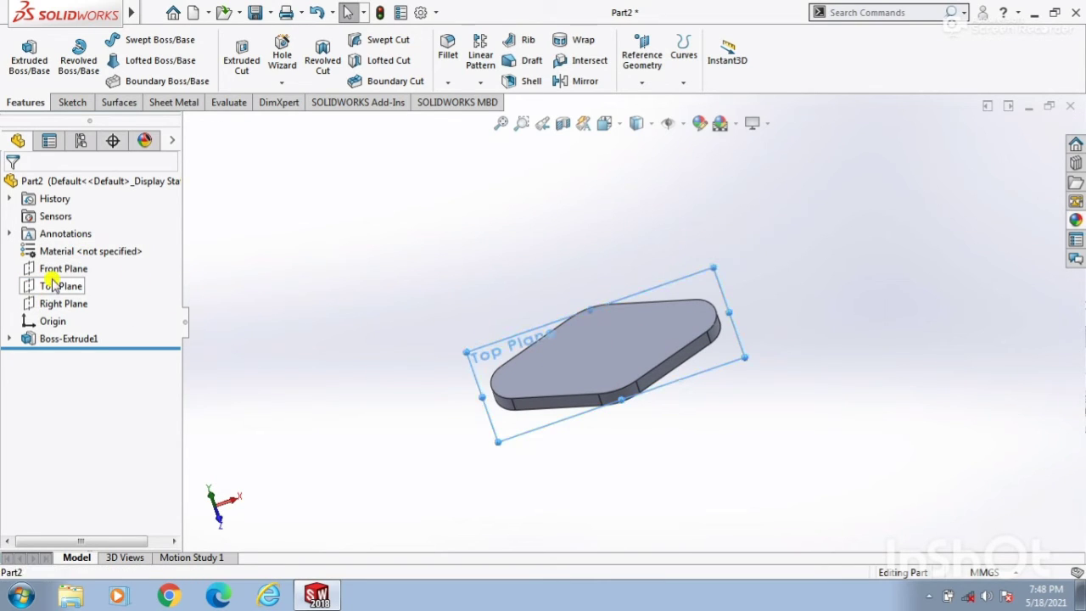
pyautogui.click(52, 282)
pyautogui.click(68, 258)
pyautogui.press('space')
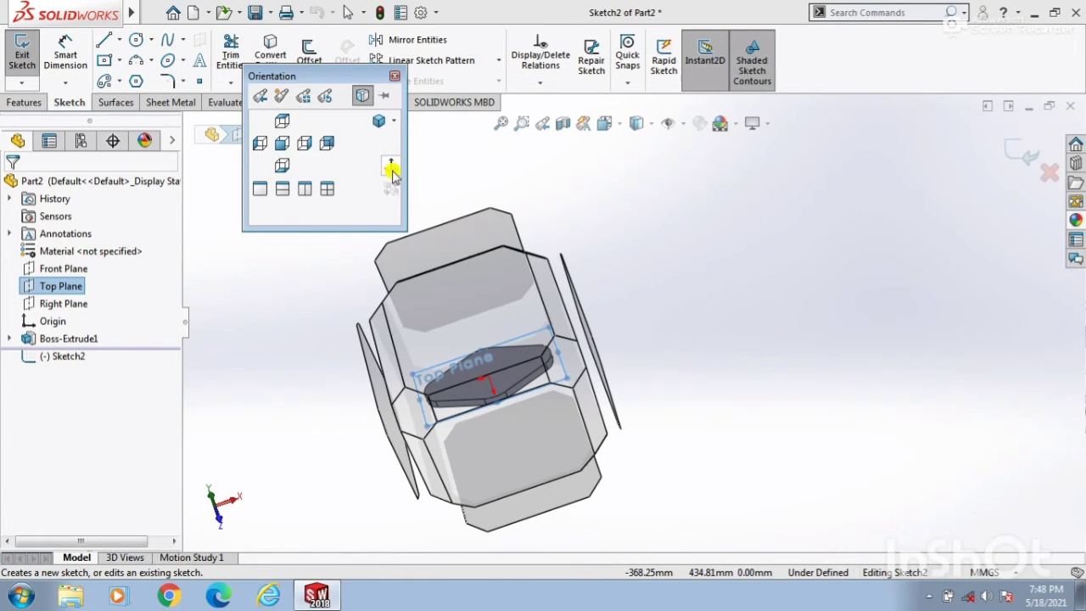
pyautogui.click(391, 169)
pyautogui.click(306, 295)
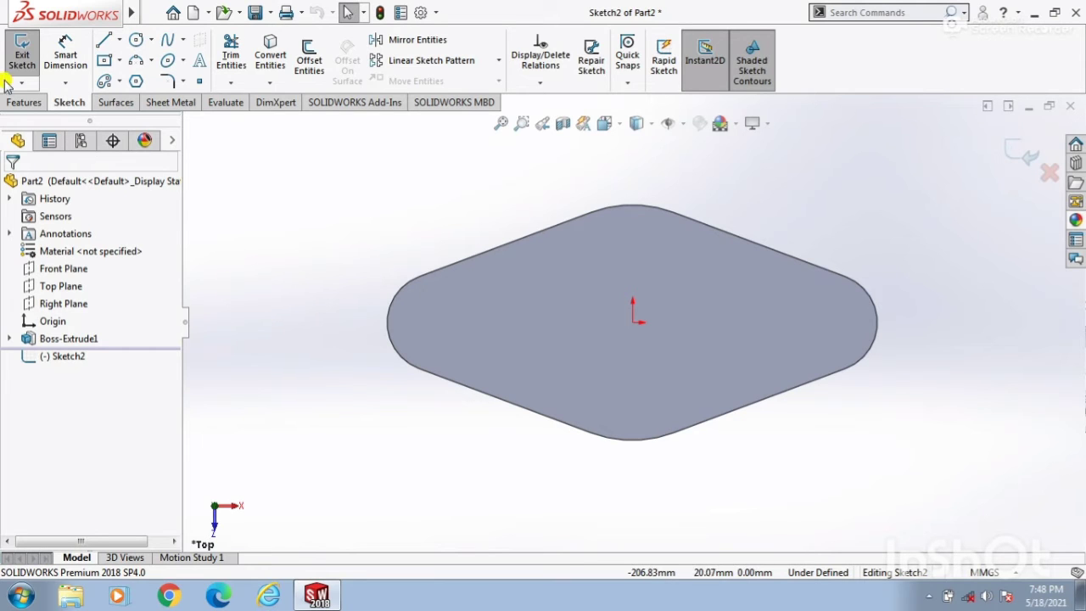
pyautogui.click(135, 40)
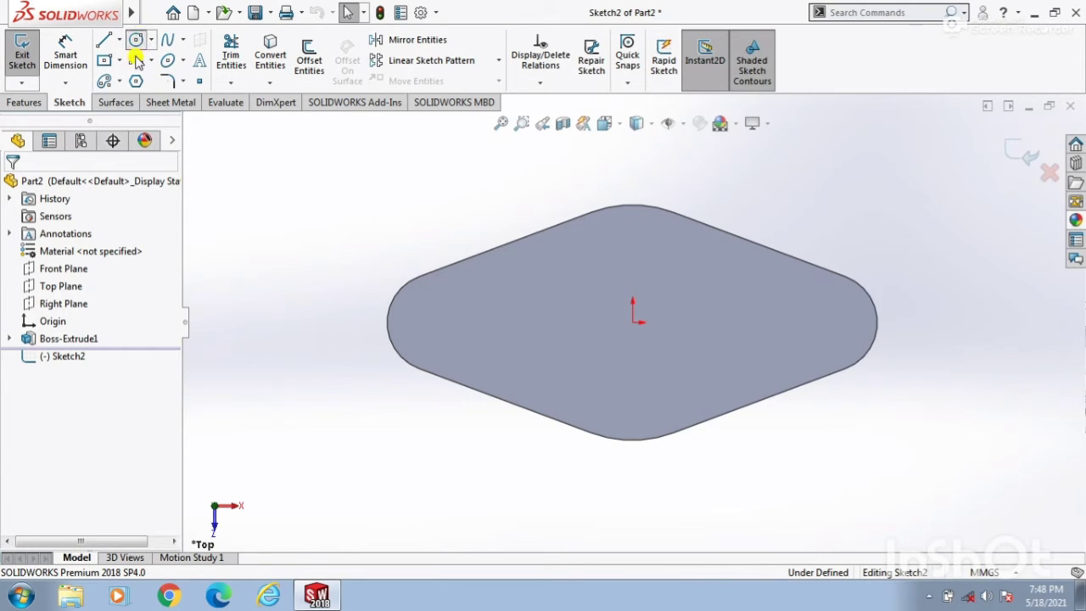
pyautogui.click(632, 317)
pyautogui.press('Escape')
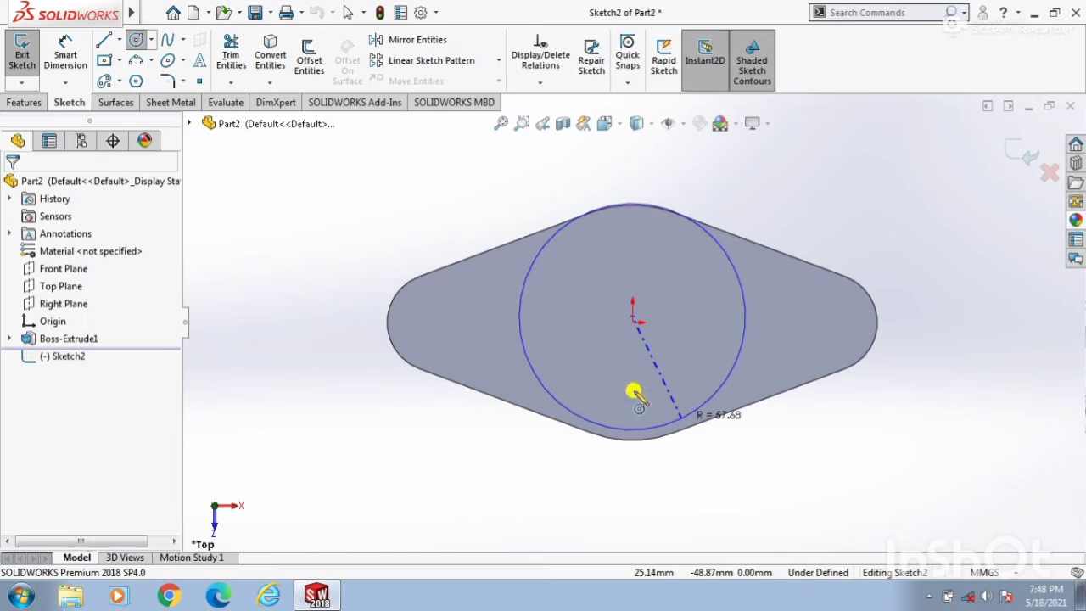
# Step: Sketch a circle centered on the origin and dimension its diameter to 80 mm
pyautogui.moveTo(87, 34)
pyautogui.click(136, 39)
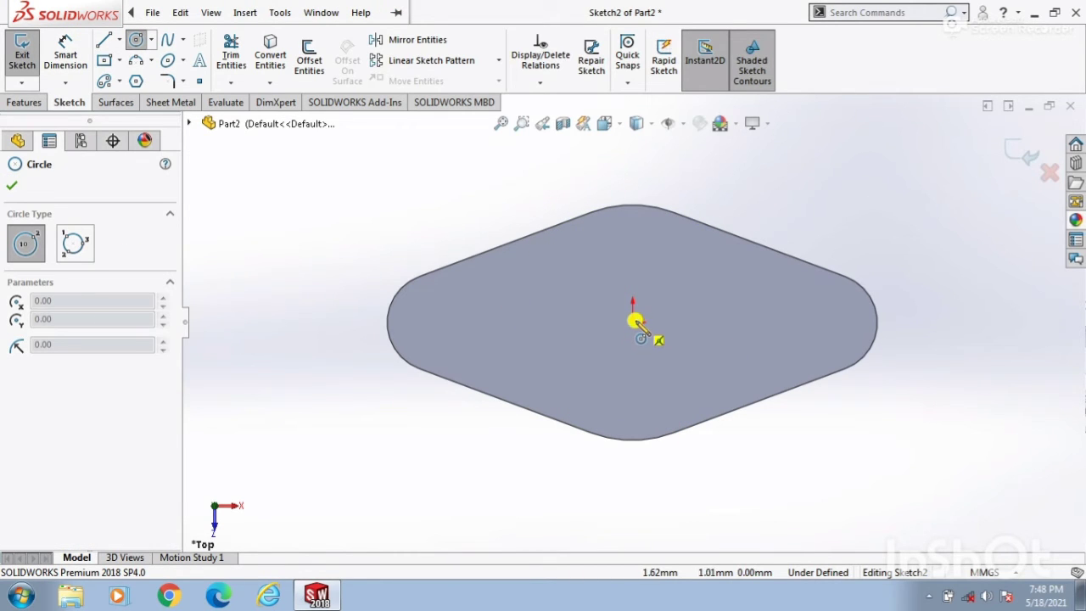
pyautogui.moveTo(636, 322); pyautogui.dragTo(684, 381)
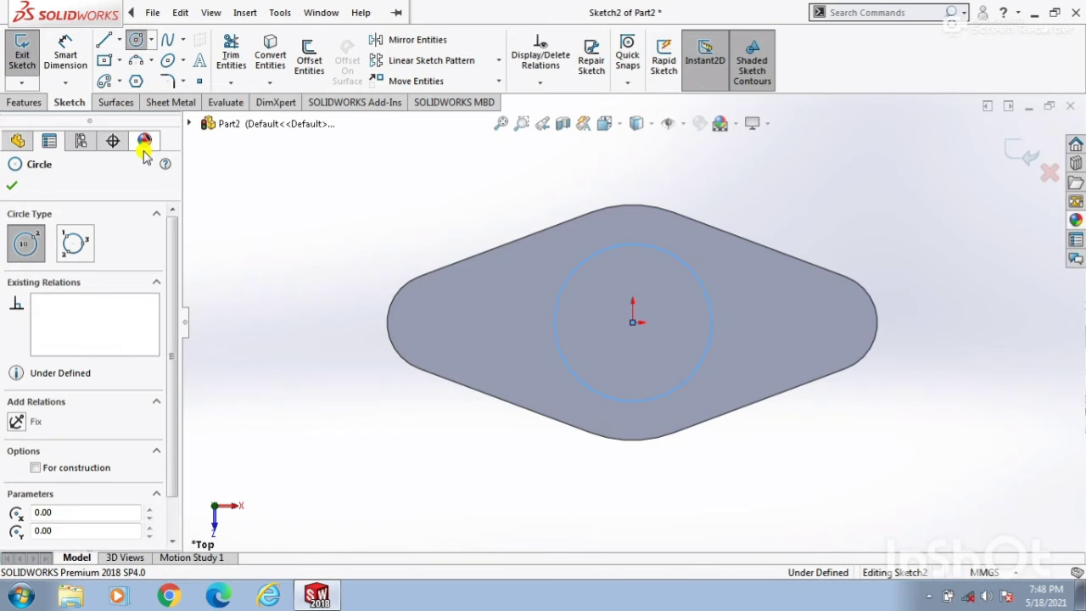
pyautogui.click(65, 56)
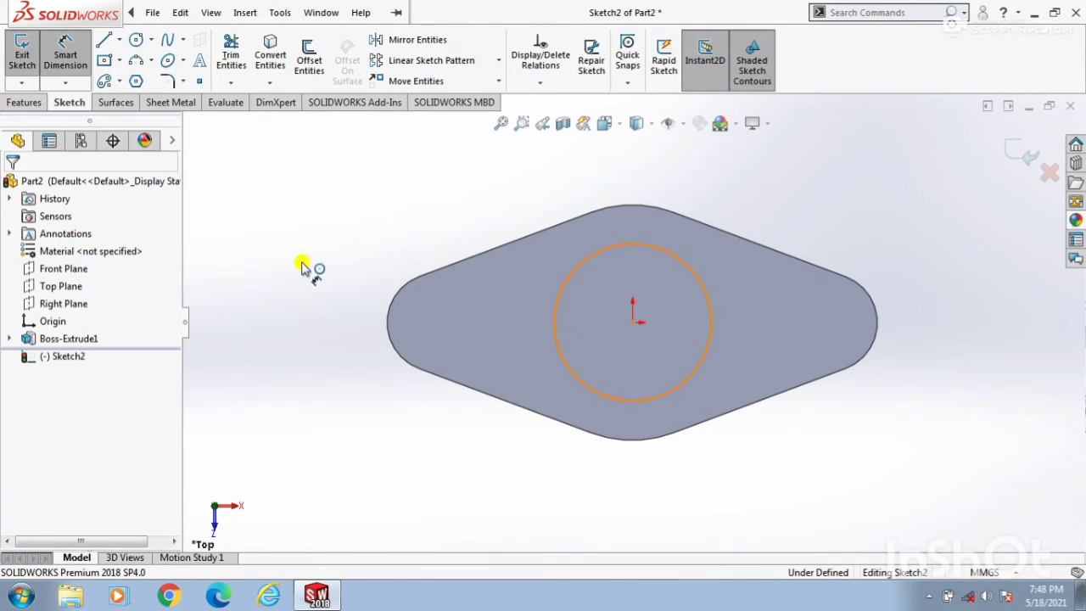
pyautogui.click(268, 239)
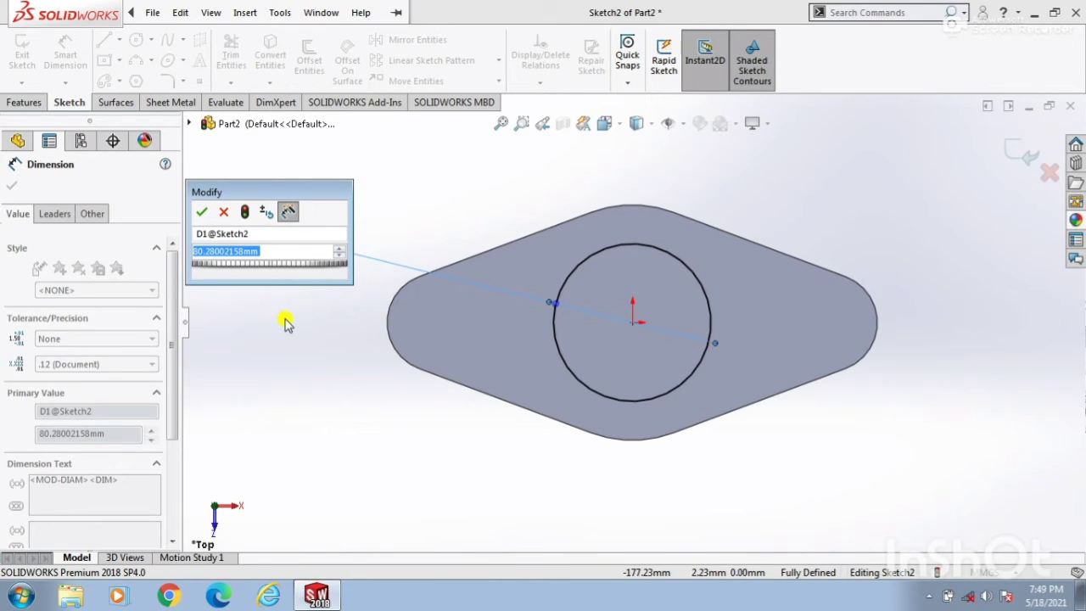
pyautogui.write('80')
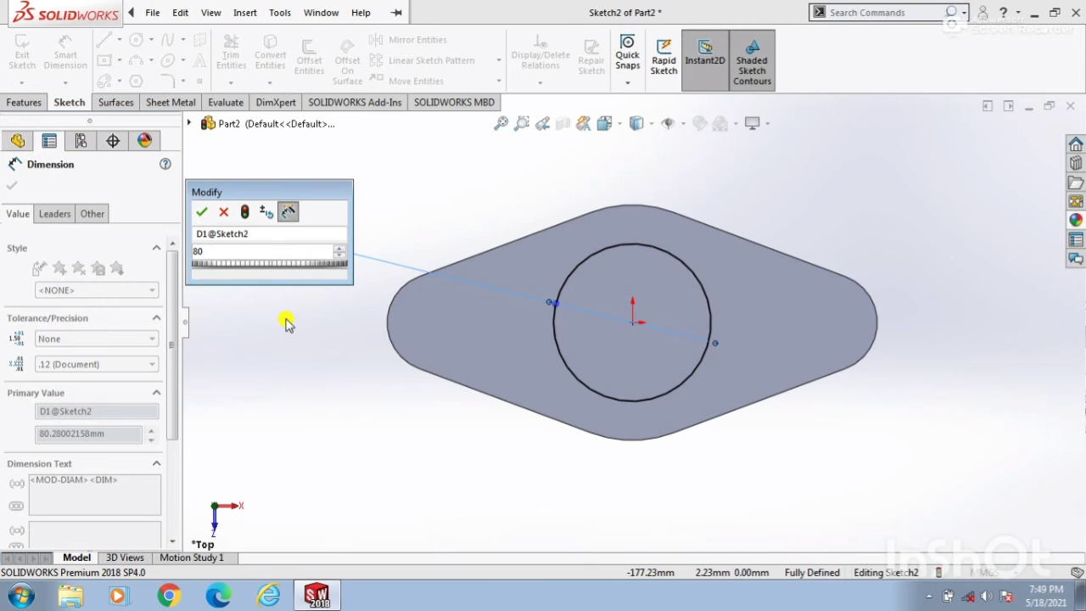
pyautogui.press('Return')
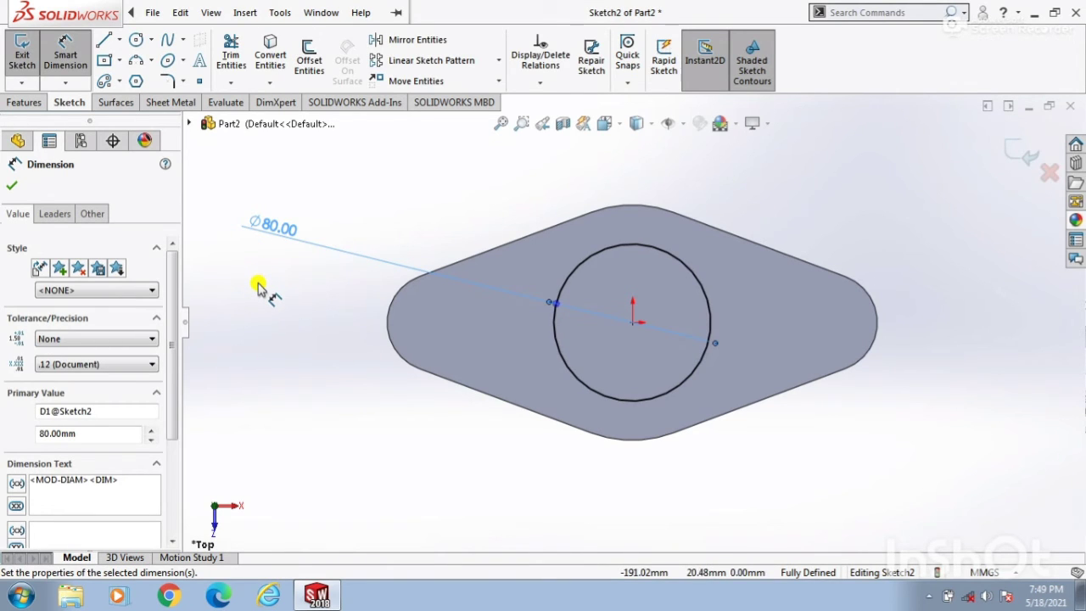
pyautogui.click(15, 188)
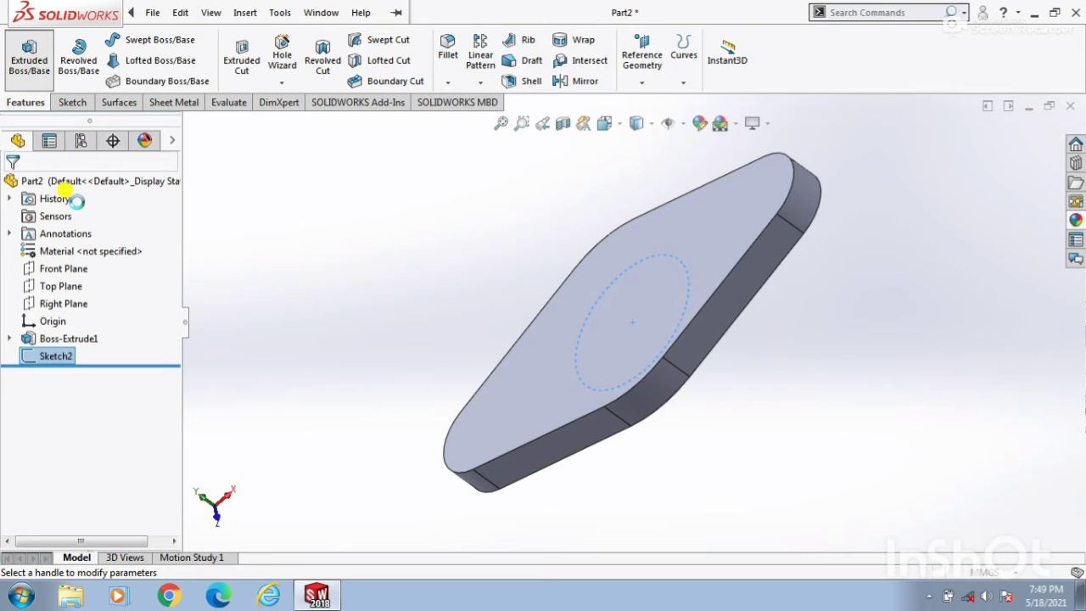
# Step: Extrude the 80 mm circle 150 mm with the Mid Plane end condition, merging the cylinder with the plate
pyautogui.click(68, 285)
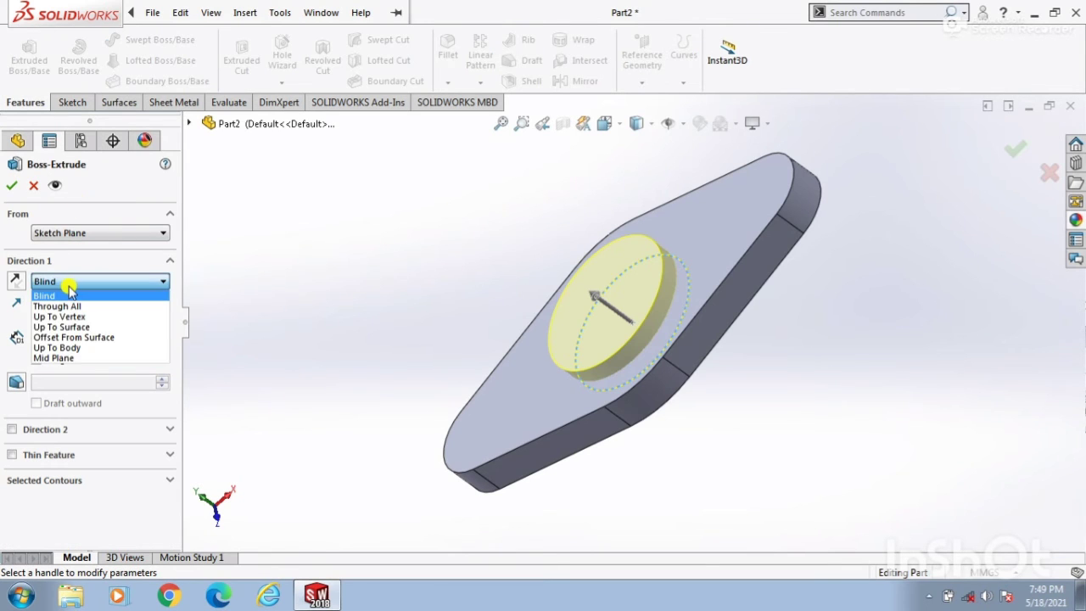
pyautogui.click(69, 360)
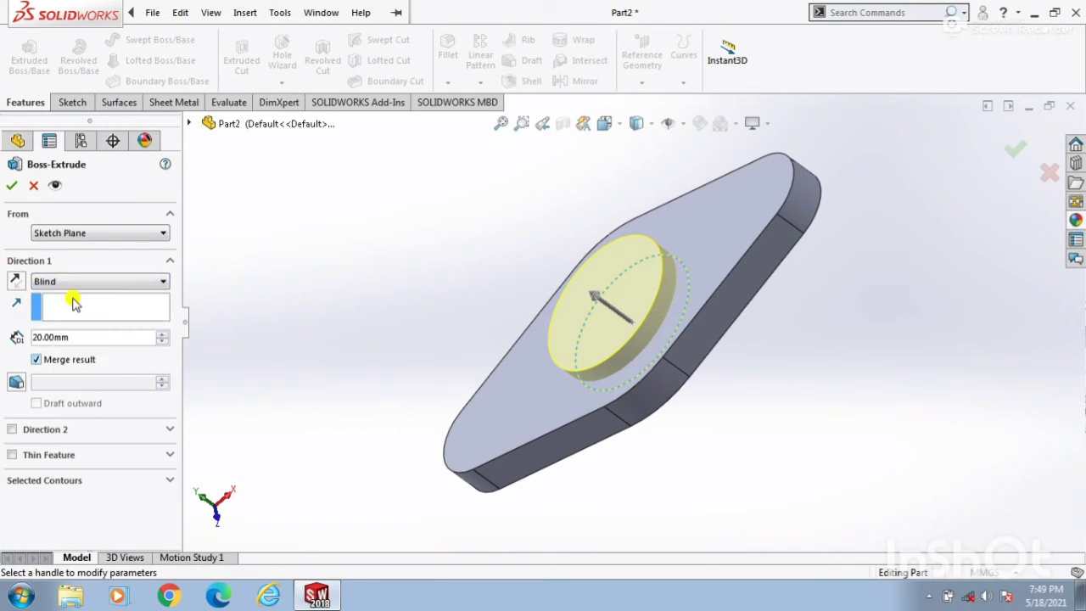
pyautogui.click(77, 283)
pyautogui.click(64, 362)
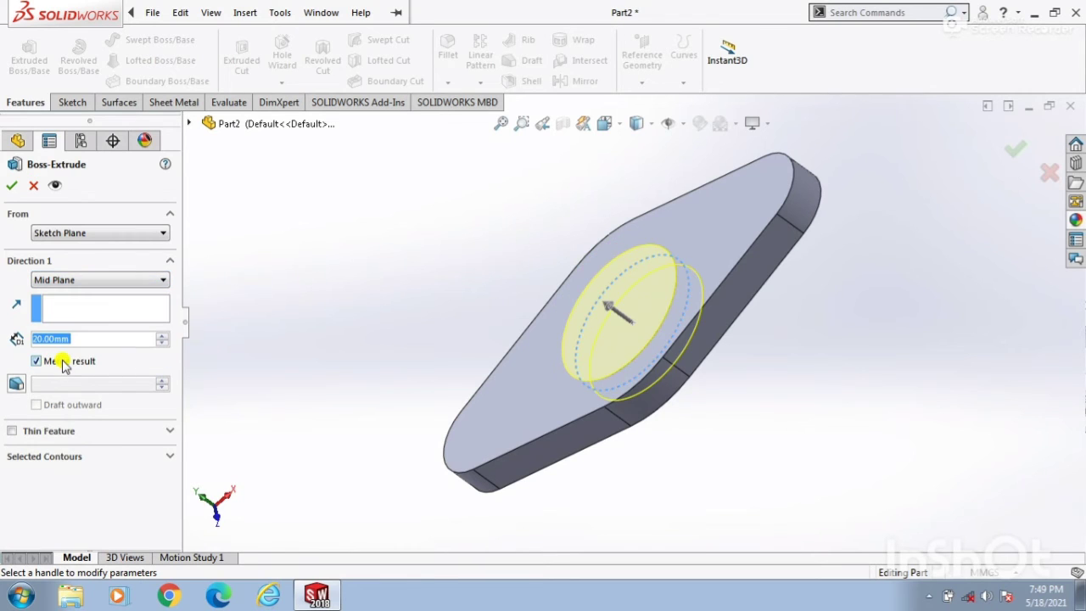
pyautogui.write('150')
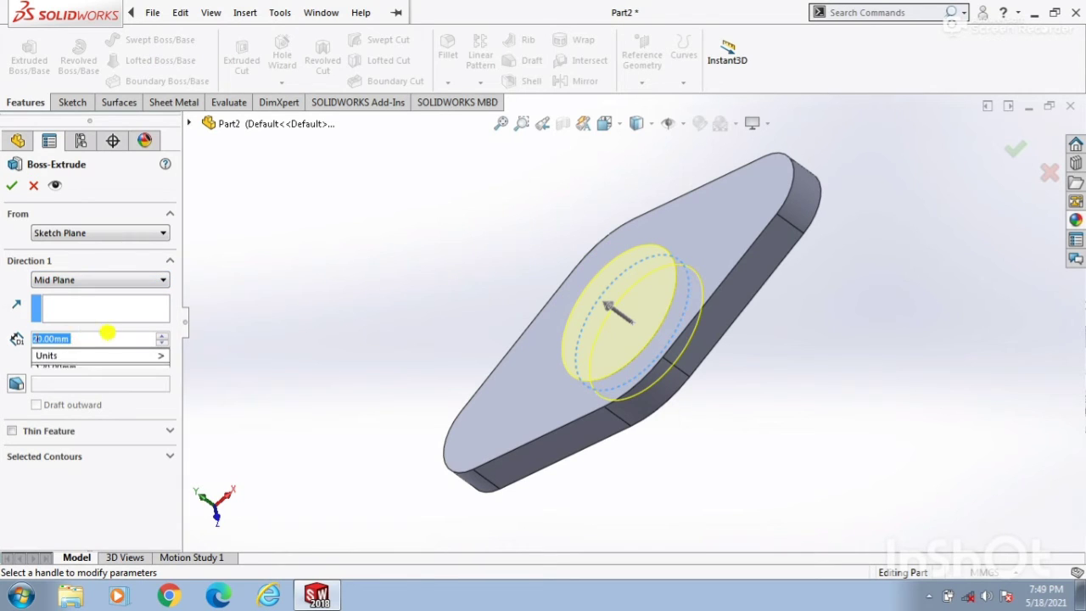
pyautogui.press('Return')
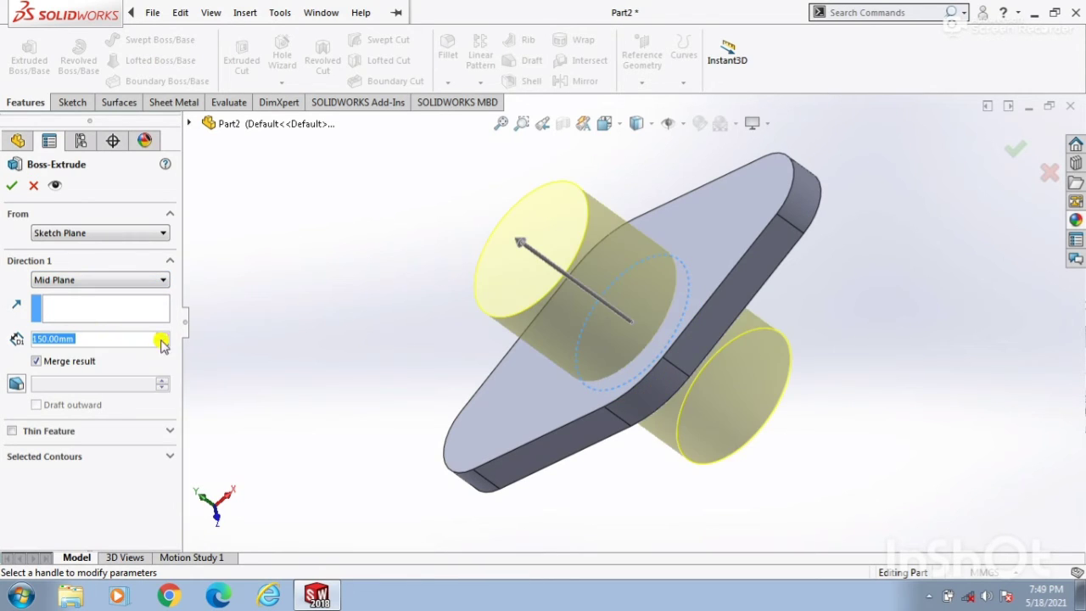
pyautogui.press('Return')
pyautogui.click(278, 283)
pyautogui.moveTo(381, 373); pyautogui.dragTo(390, 246, button='middle')
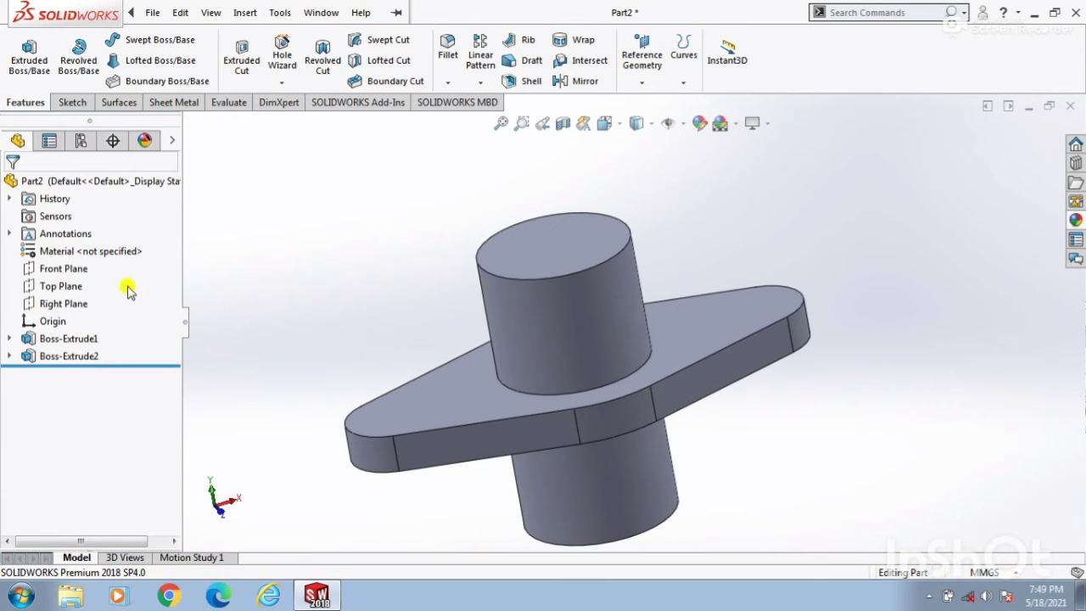
# Step: Start another sketch on the Top Plane for the plate with its central cylinder
pyautogui.click(57, 287)
pyautogui.click(79, 251)
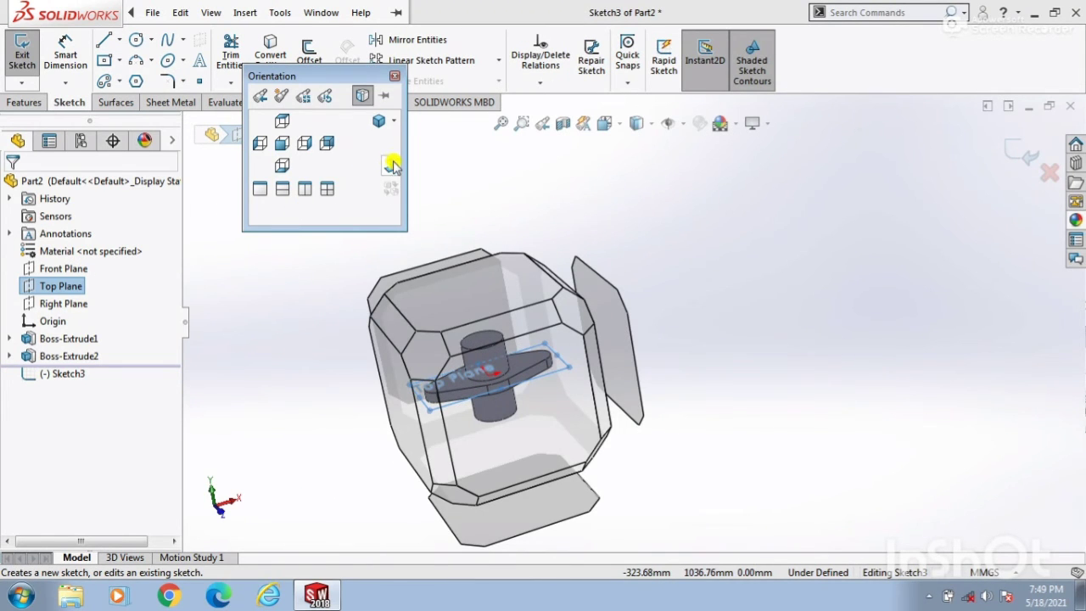
pyautogui.click(392, 166)
pyautogui.click(305, 273)
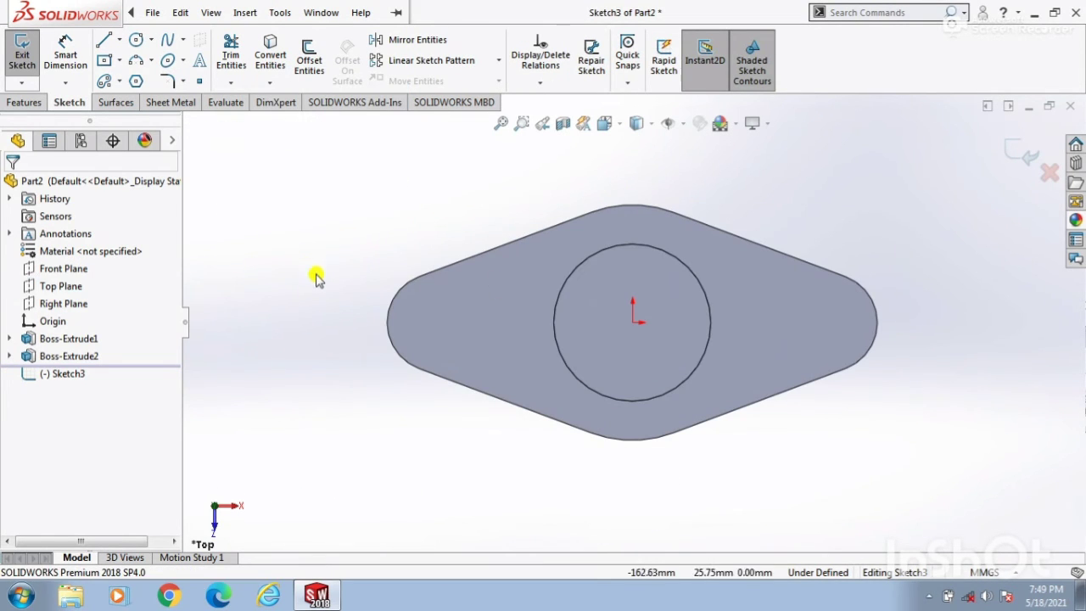
# Step: Sketch a circle about 44 mm in diameter at the origin and one about 19 mm centered on the plate's left end arc
pyautogui.scroll(2, 670, 285)
pyautogui.scroll(-1, 783, 287)
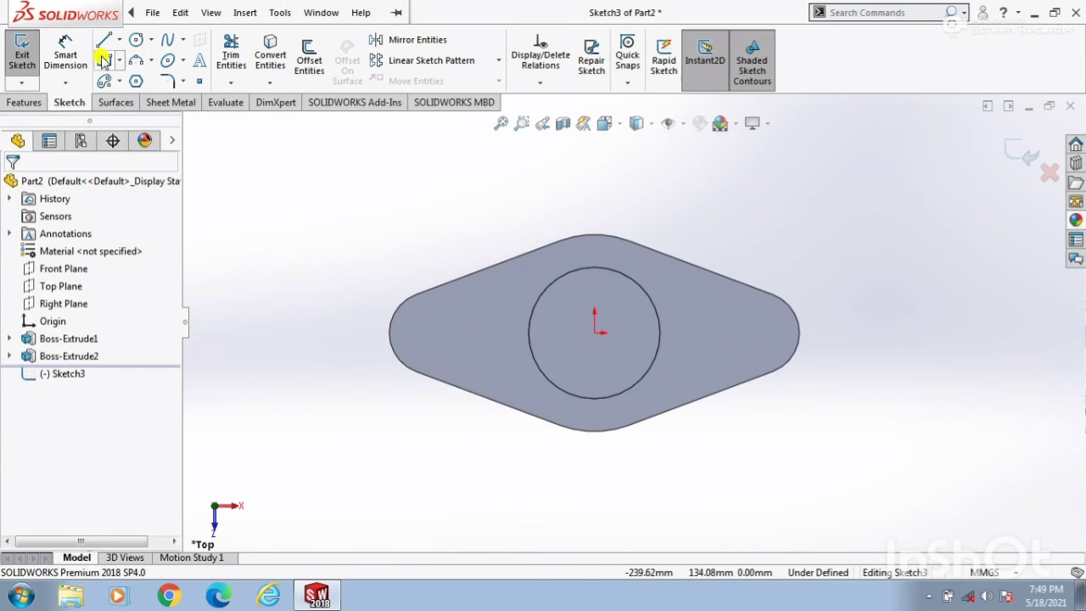
pyautogui.click(136, 43)
pyautogui.click(594, 331)
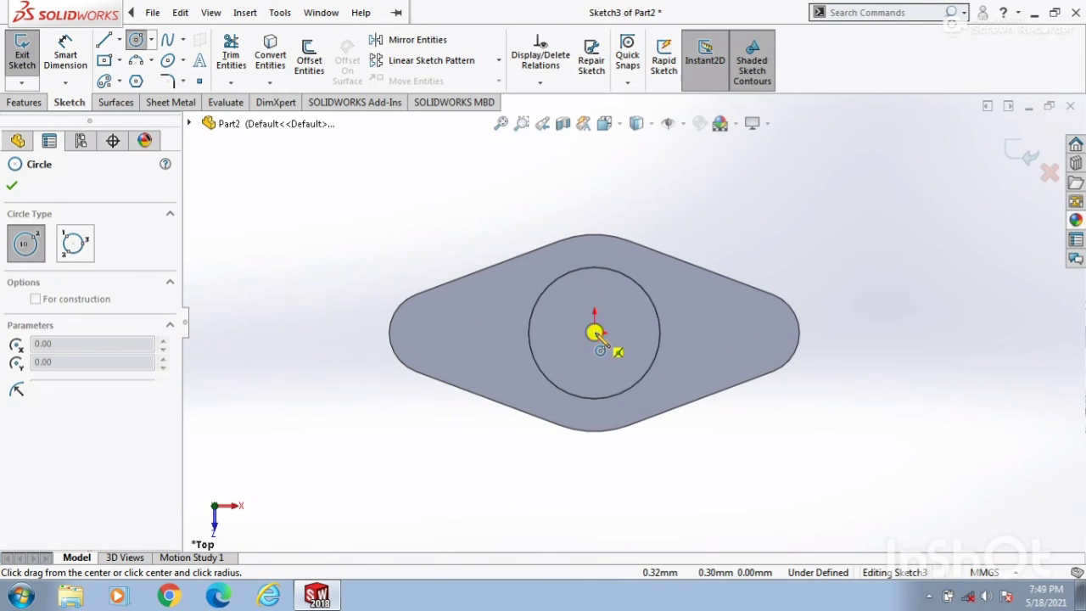
pyautogui.click(592, 368)
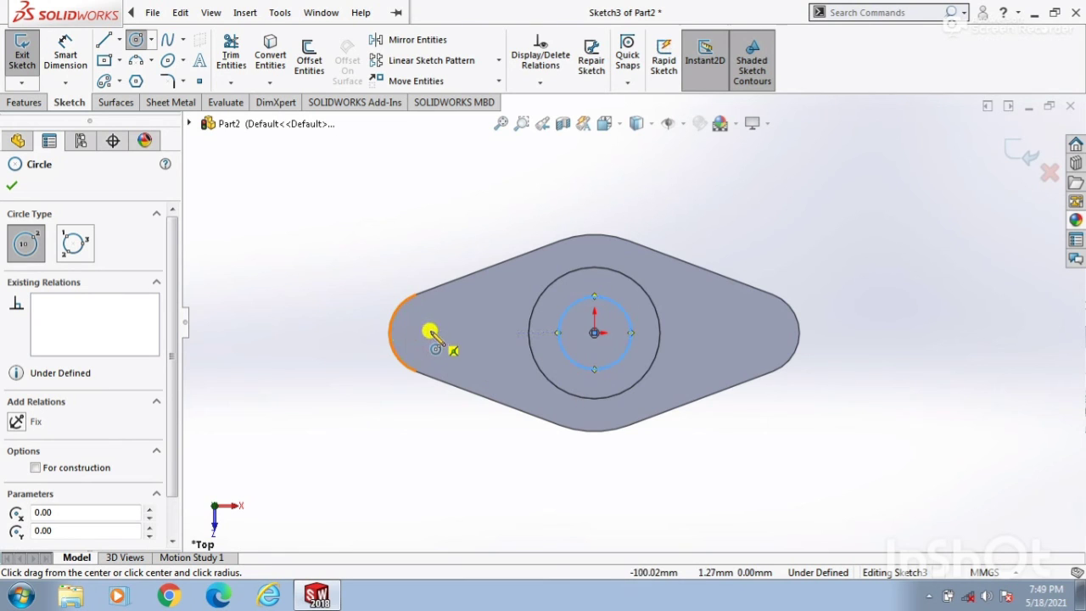
pyautogui.click(431, 332)
pyautogui.click(436, 347)
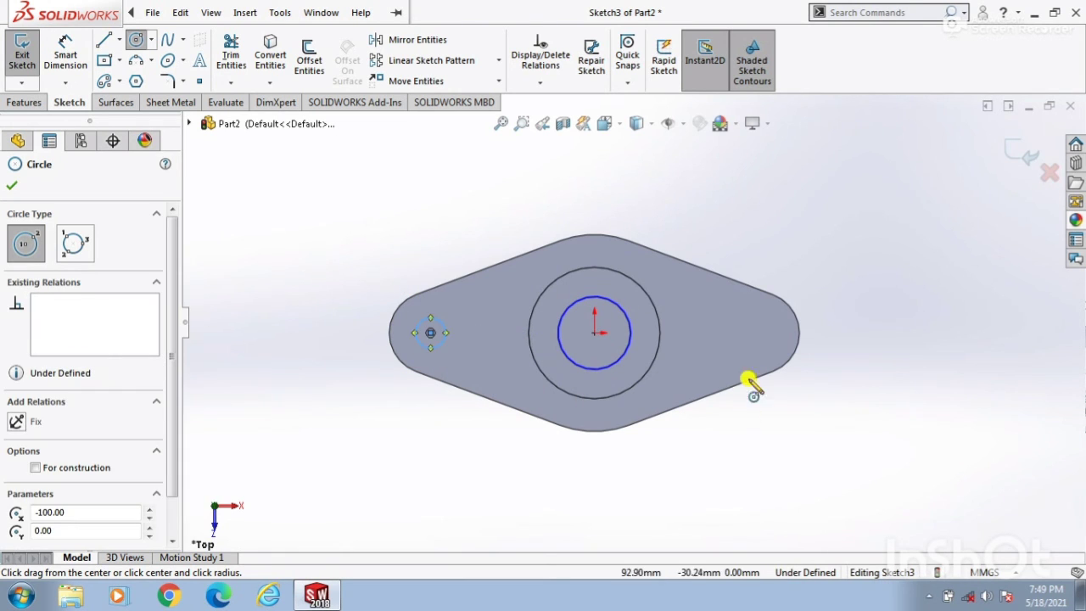
# Step: Sketch a circle about 28 mm in diameter centered on the plate's right end arc
pyautogui.click(755, 331)
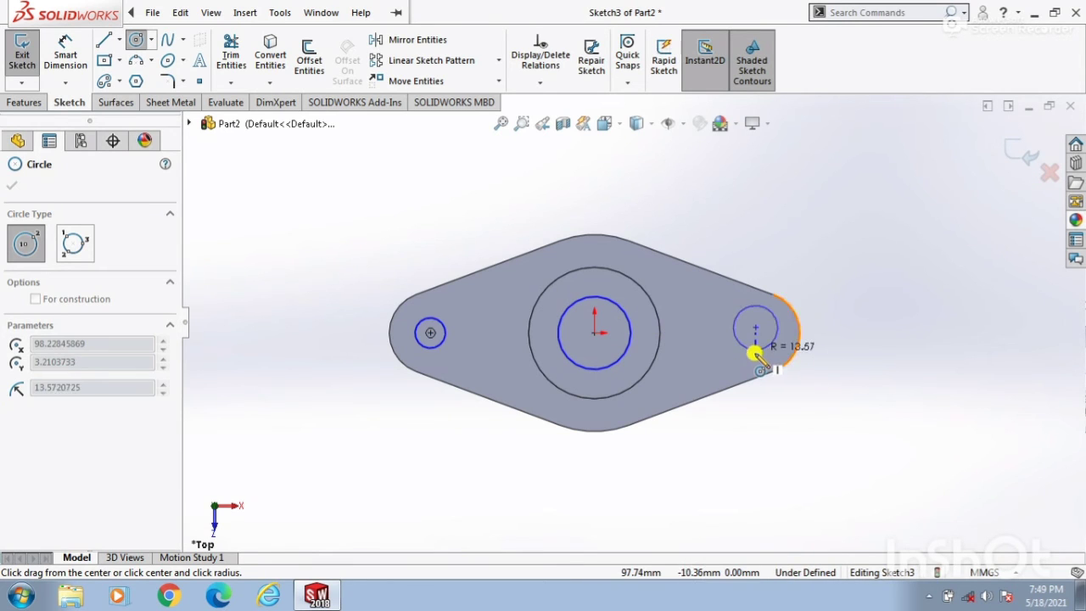
pyautogui.press('Escape')
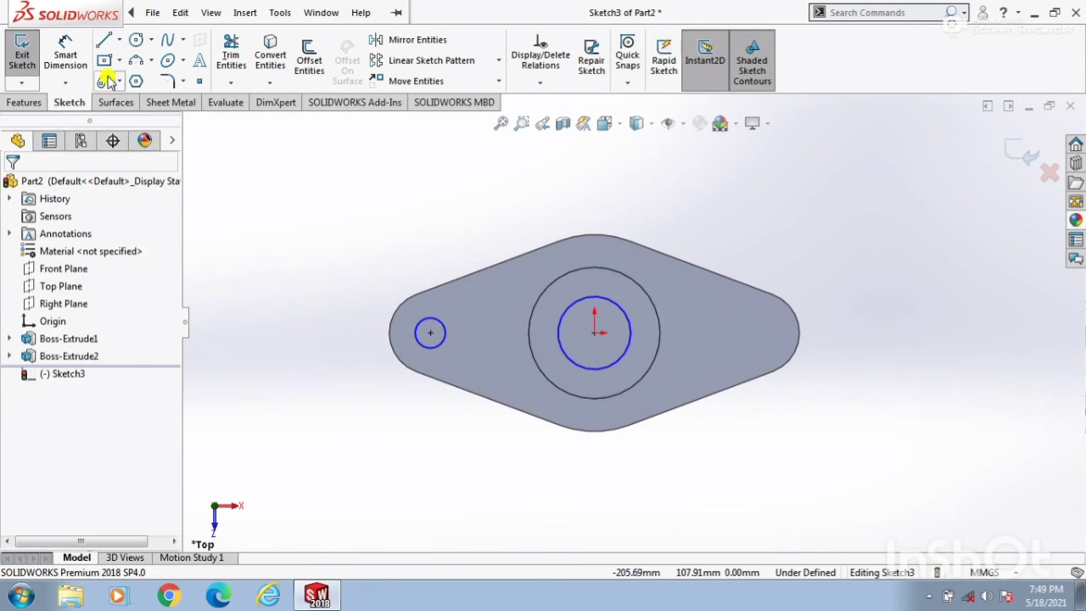
pyautogui.click(133, 43)
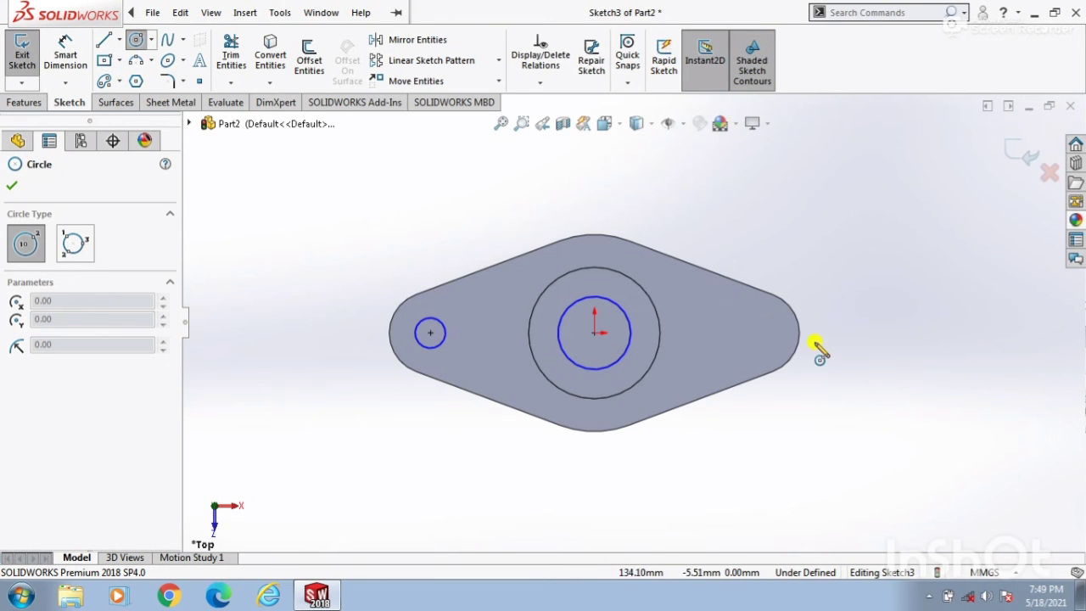
pyautogui.click(754, 332)
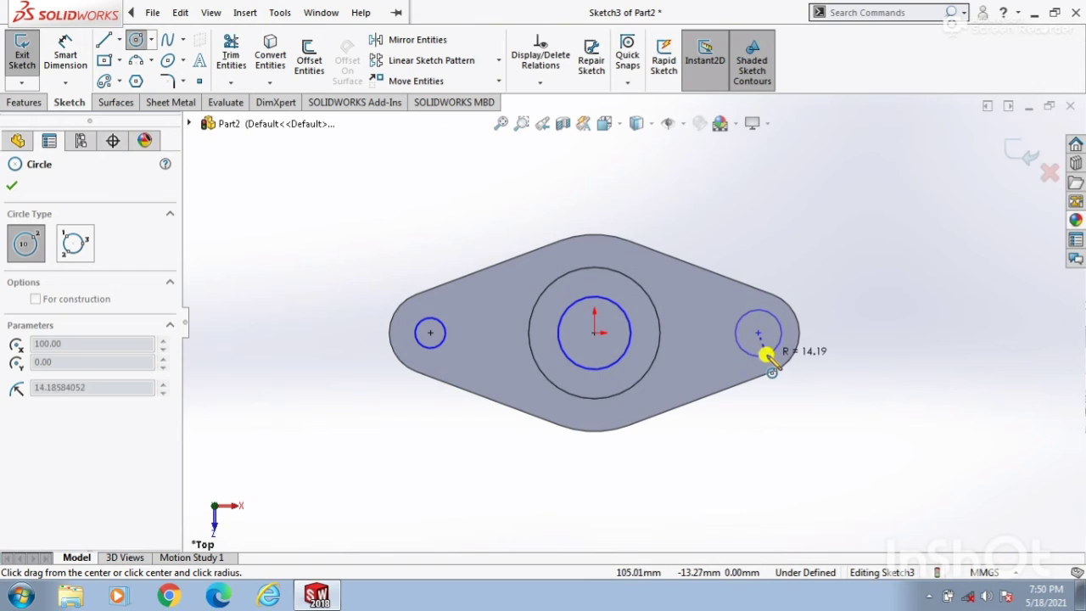
pyautogui.click(767, 363)
# Step: Dimension the central circle's diameter to 50 mm
pyautogui.click(65, 53)
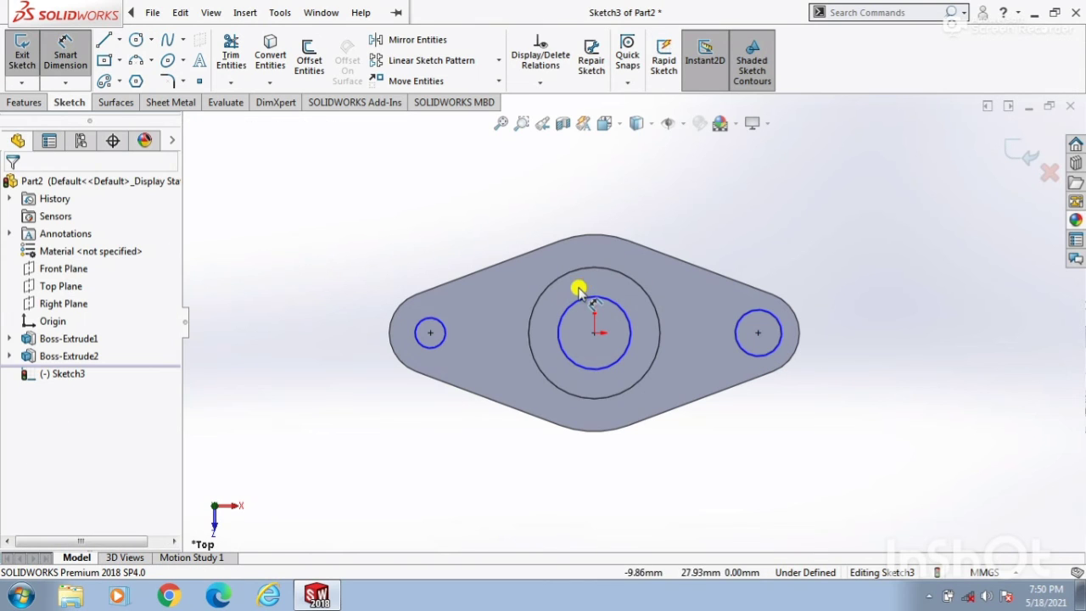
pyautogui.click(575, 298)
pyautogui.click(498, 185)
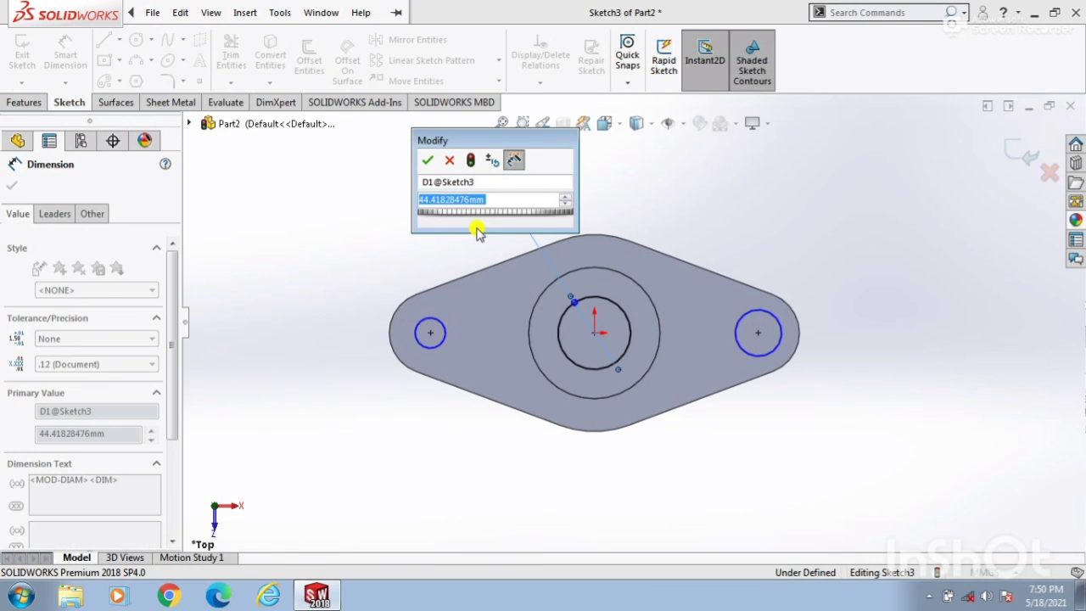
pyautogui.write('50')
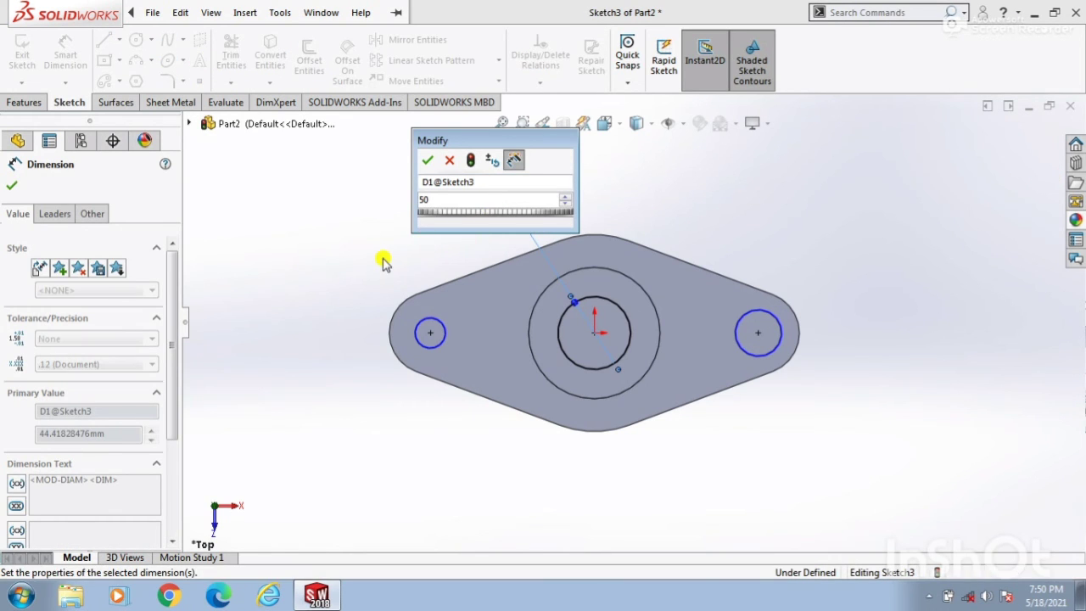
pyautogui.press('Return')
# Step: Dimension the diameters of the circles at both plate ends to 20 mm each
pyautogui.click(430, 347)
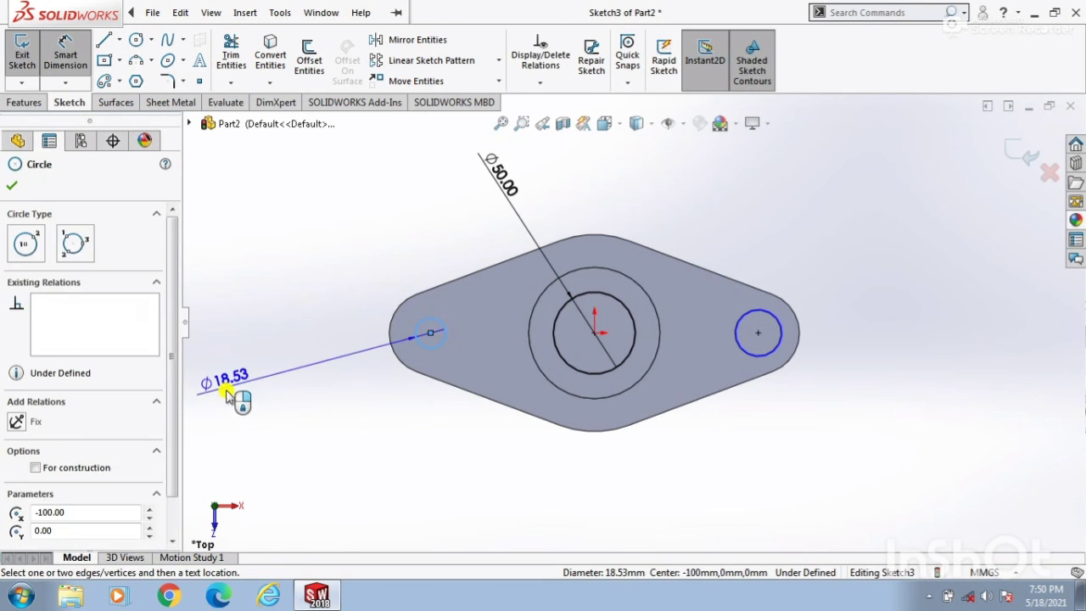
pyautogui.click(227, 392)
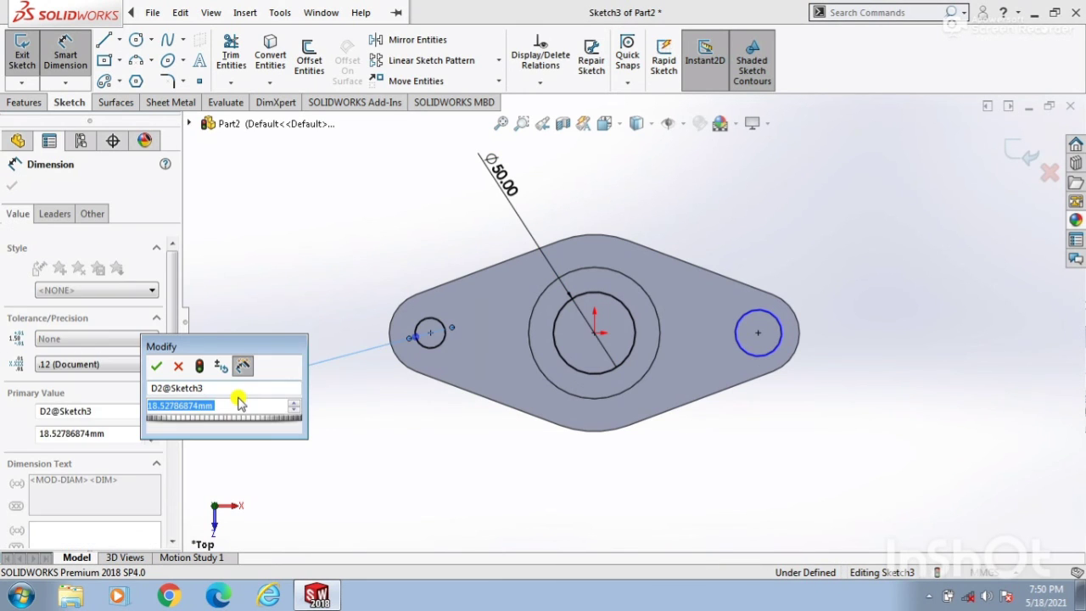
pyautogui.write('20')
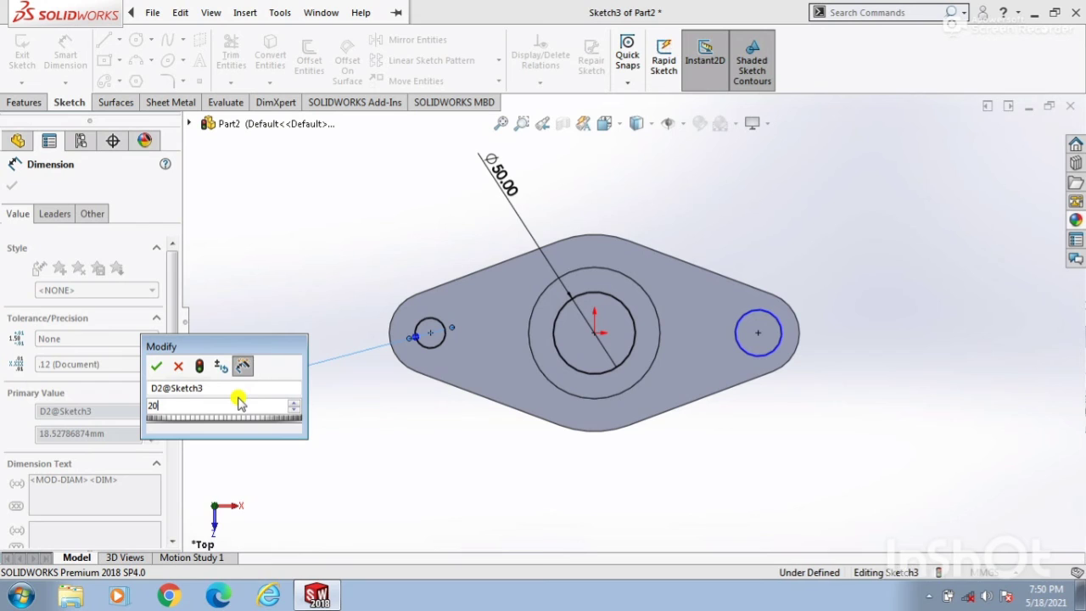
pyautogui.press('Return')
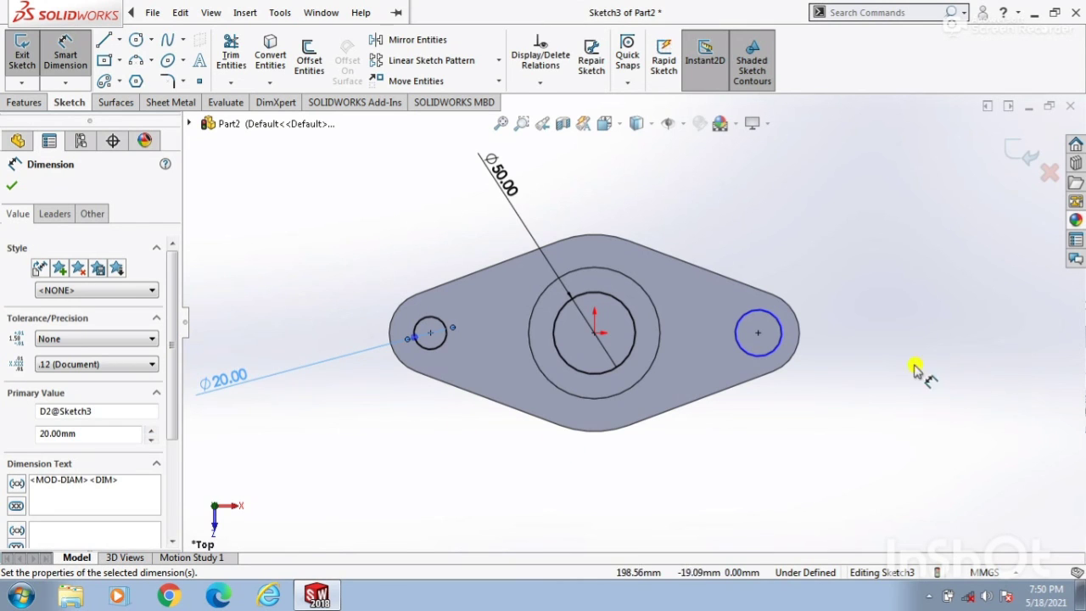
pyautogui.click(761, 356)
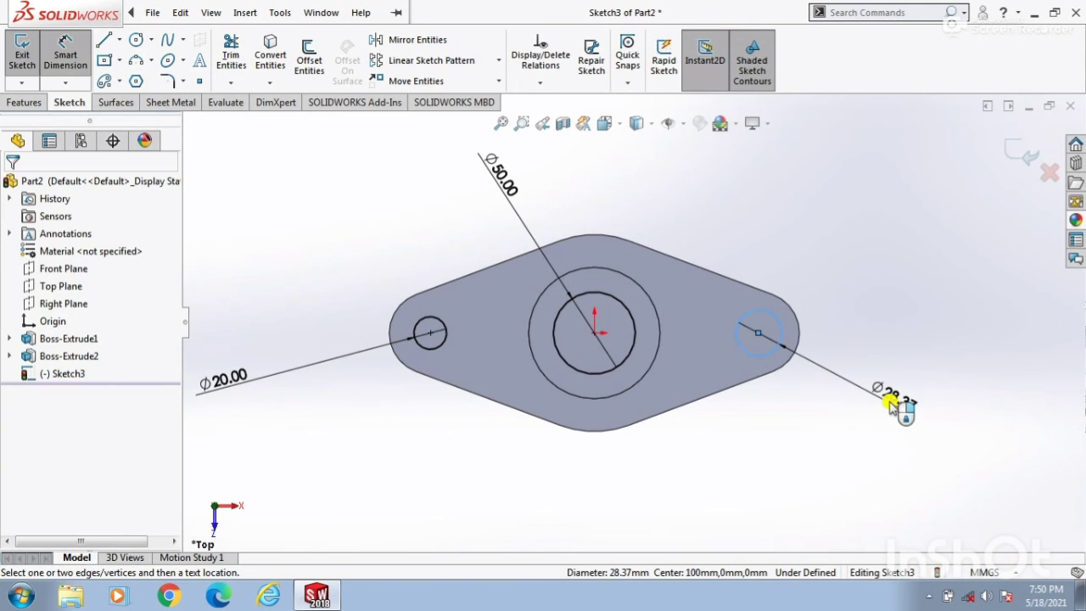
pyautogui.click(892, 402)
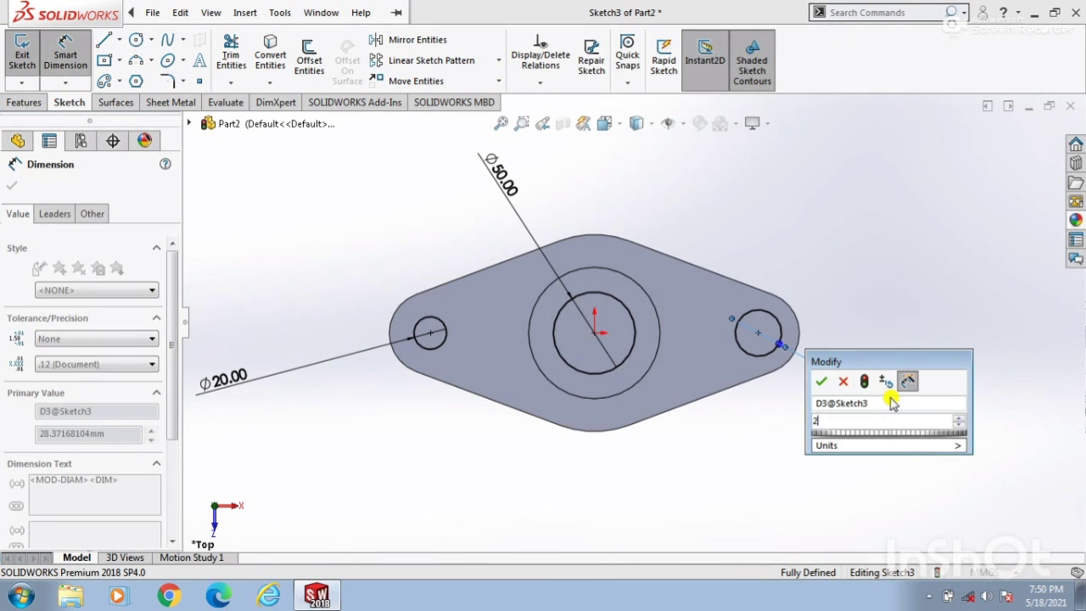
pyautogui.write('20')
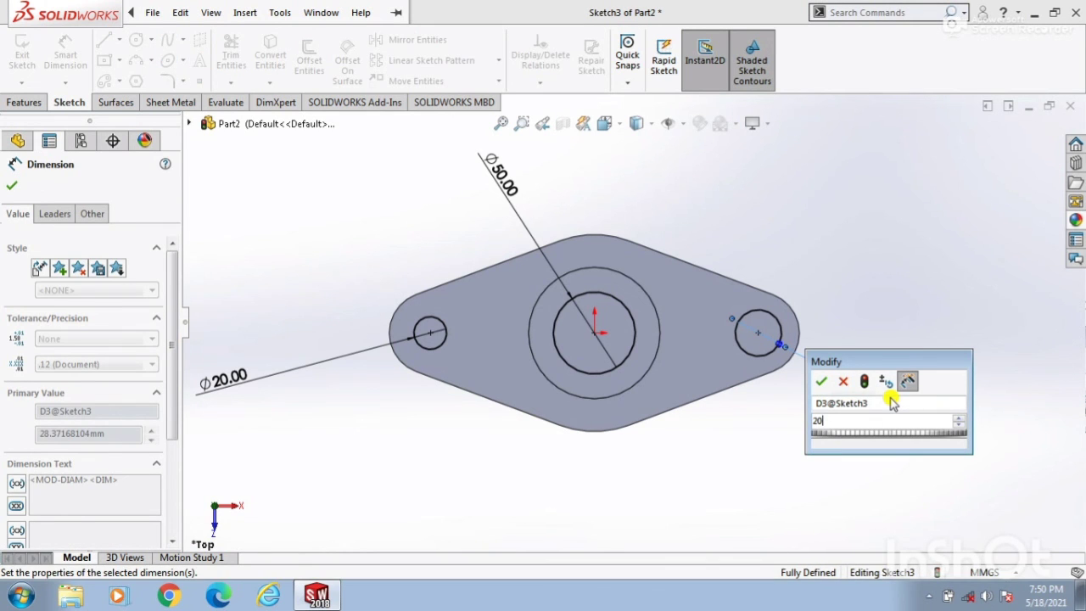
pyautogui.press('Return')
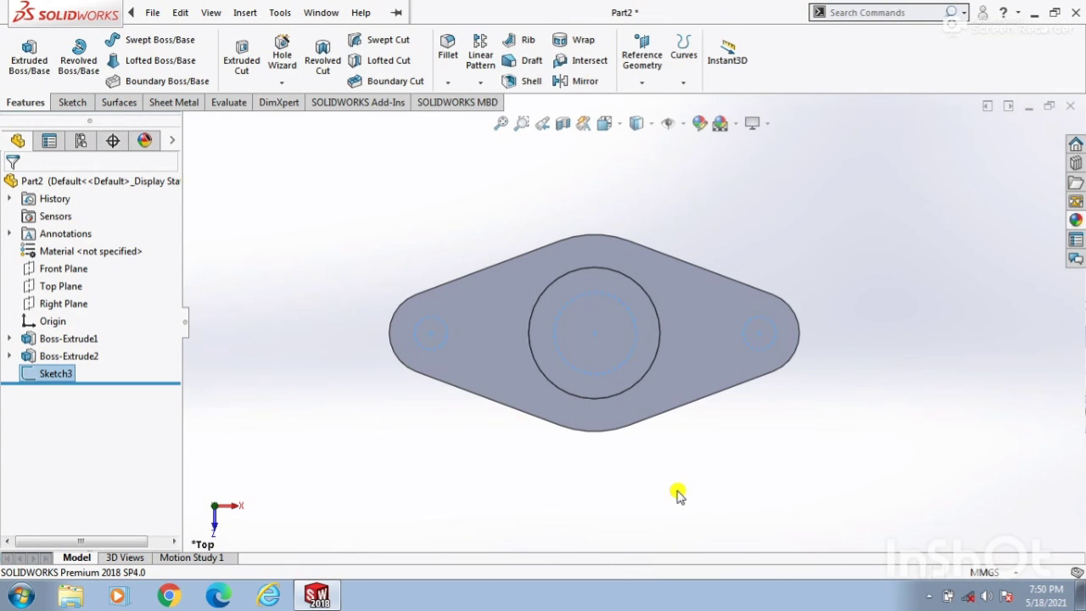
# Step: Cut-extrude the three sketched circles through the plate and cylinder with the Through All - Both end condition
pyautogui.moveTo(679, 494)
pyautogui.mouseDown(button='middle')
pyautogui.moveTo(685, 344)
pyautogui.moveTo(611, 384)
pyautogui.mouseUp(button='middle')
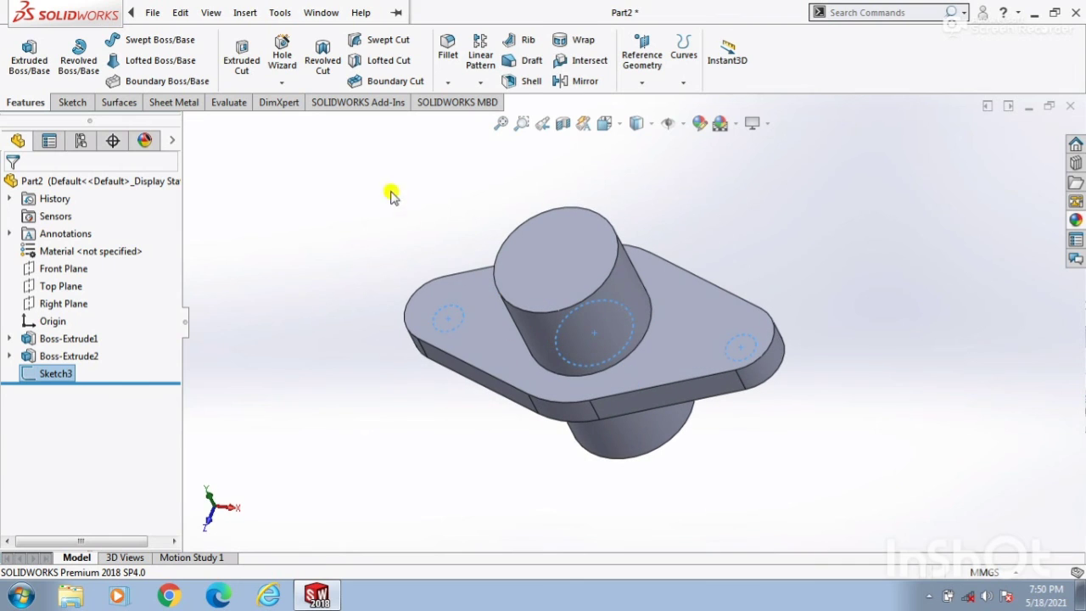
pyautogui.click(240, 57)
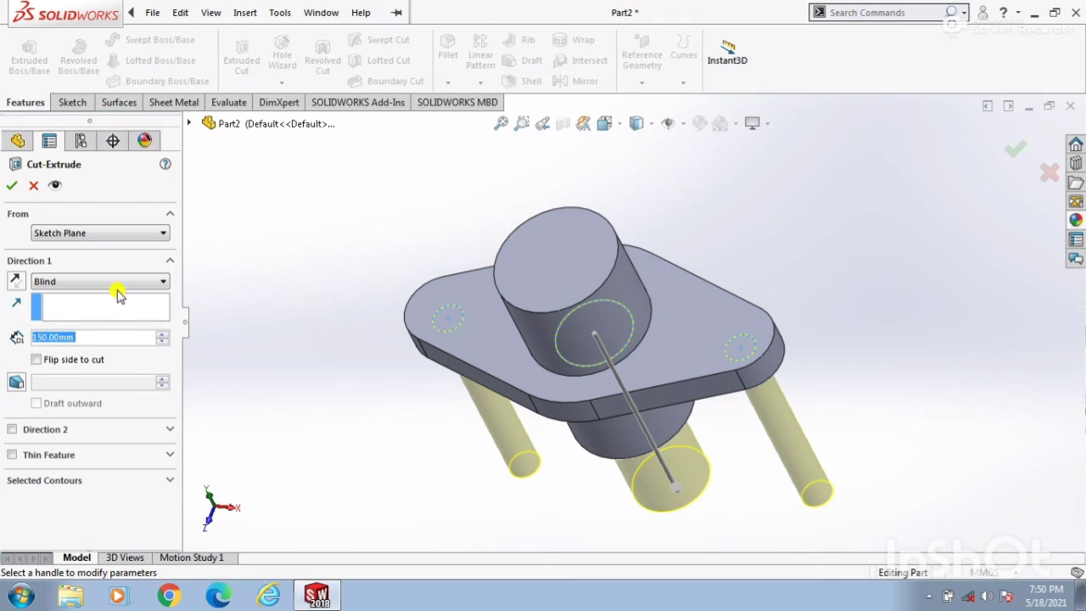
pyautogui.click(127, 281)
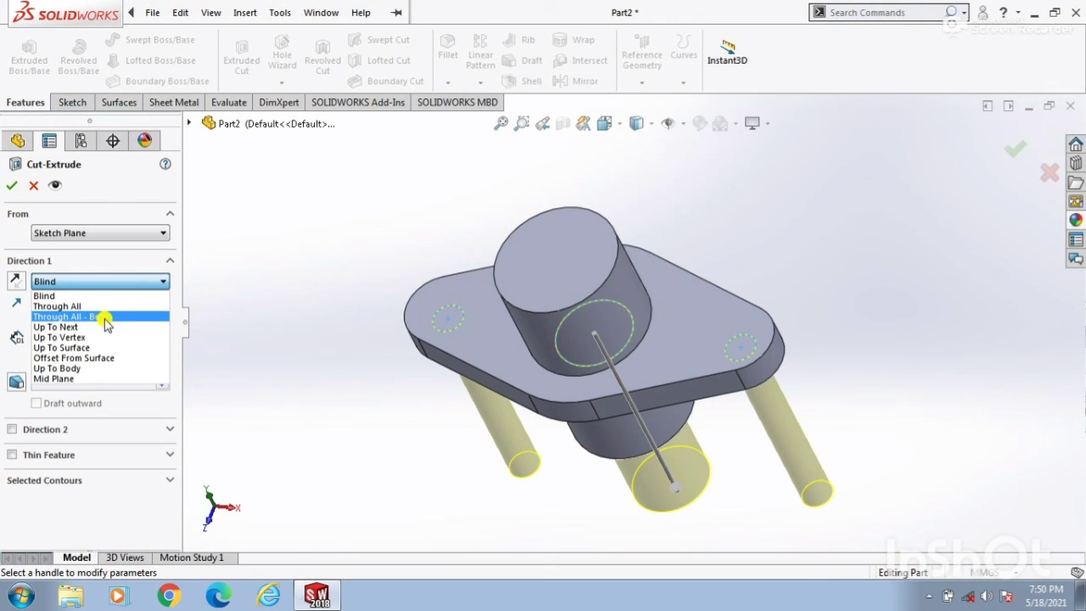
pyautogui.click(117, 316)
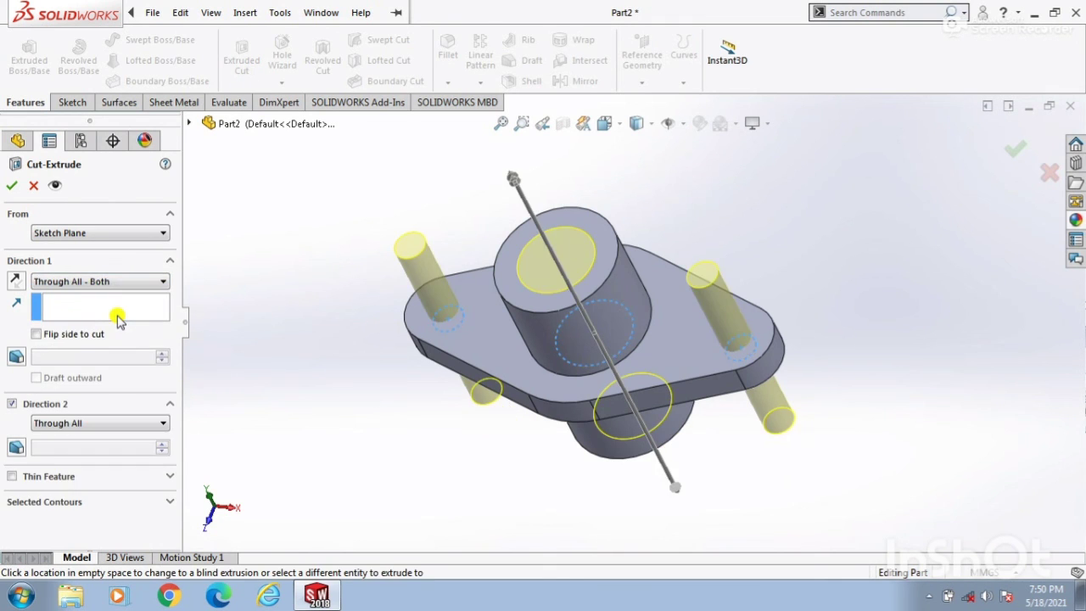
pyautogui.click(11, 186)
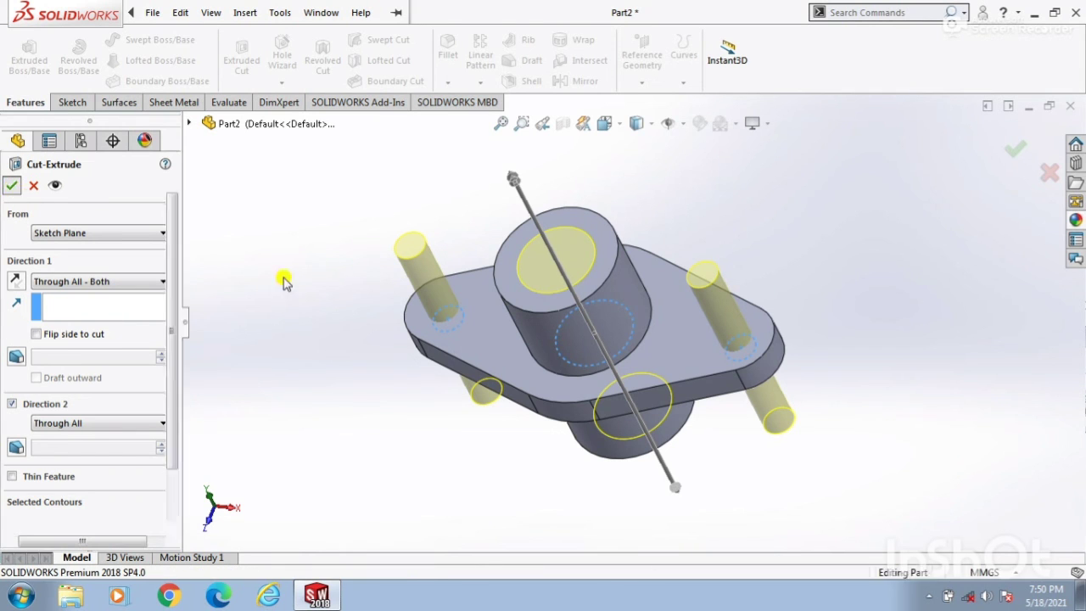
# Step: Inspect the part with its bore and end holes, in a close-up isometric view
pyautogui.moveTo(311, 310); pyautogui.dragTo(891, 331, button='middle')
pyautogui.press('space')
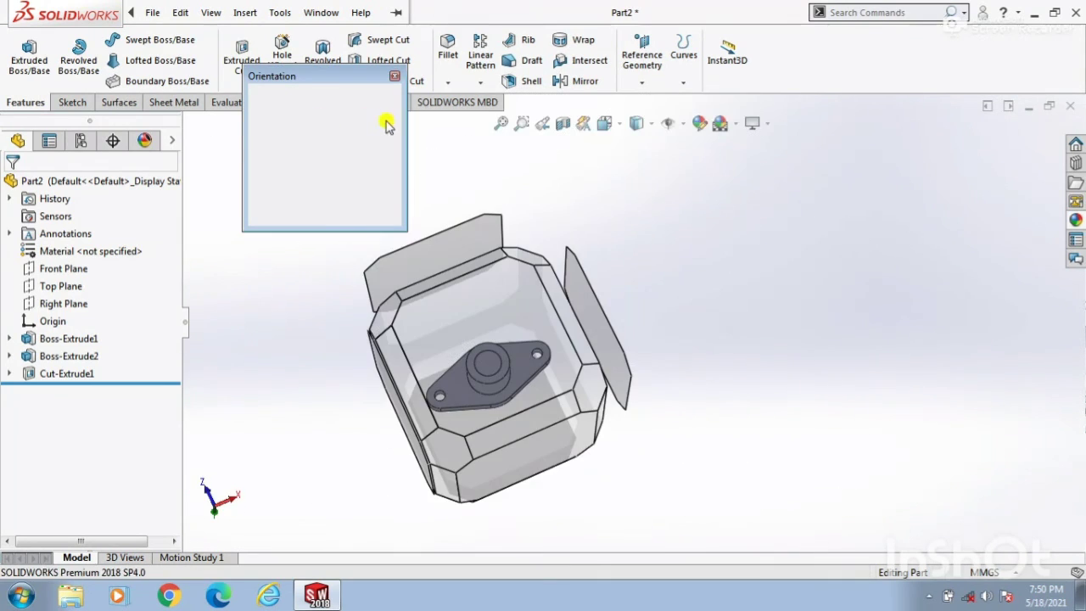
pyautogui.click(378, 123)
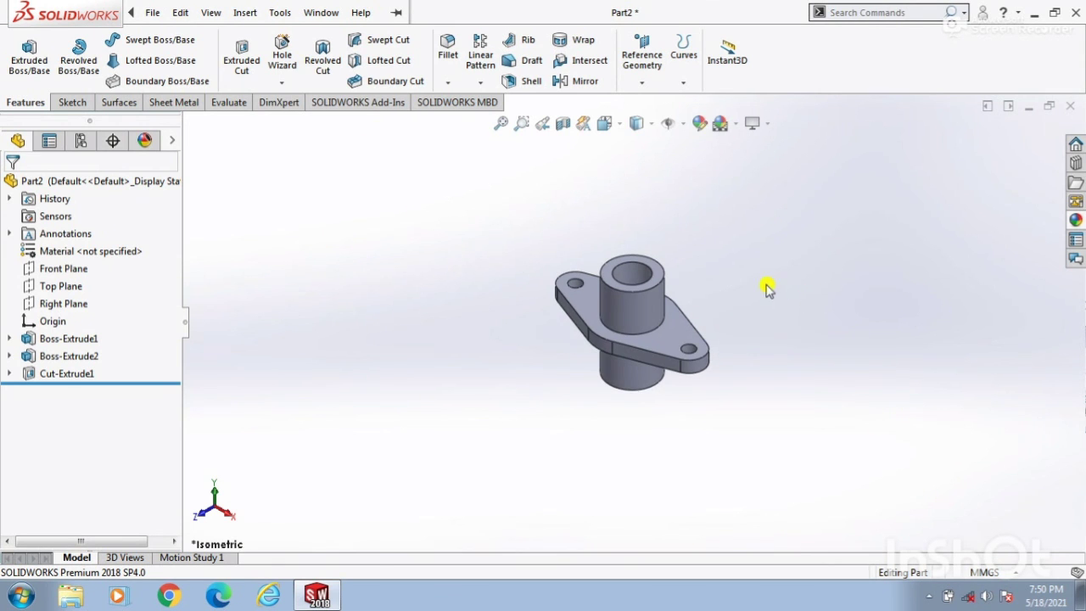
pyautogui.scroll(3, 763, 290)
pyautogui.scroll(2, 501, 335)
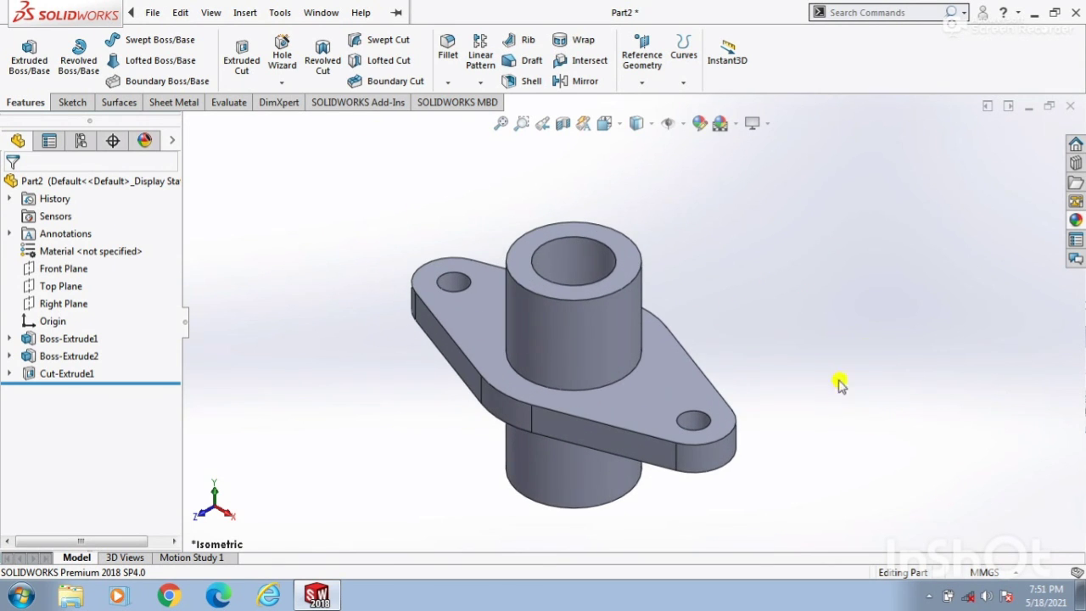